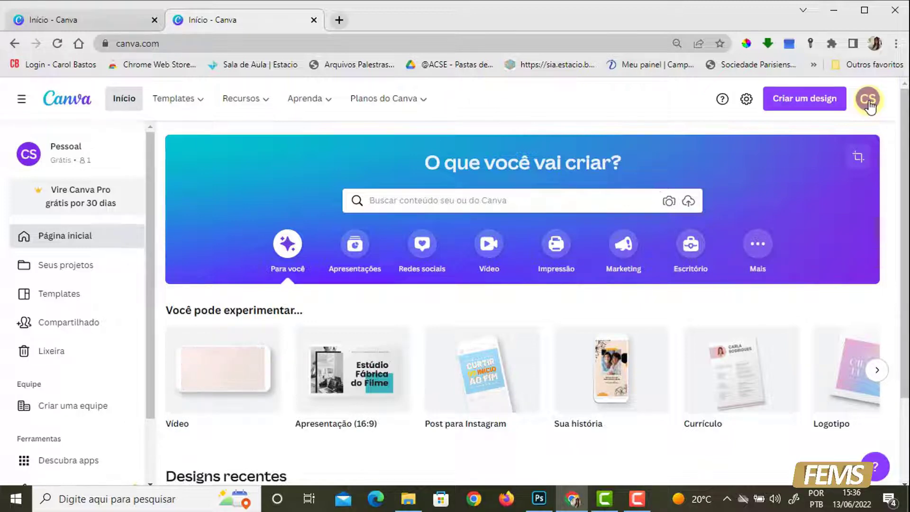
- Close the account options menu on the Canva home page
{"action": "left_click", "coordinate": [869, 101]}
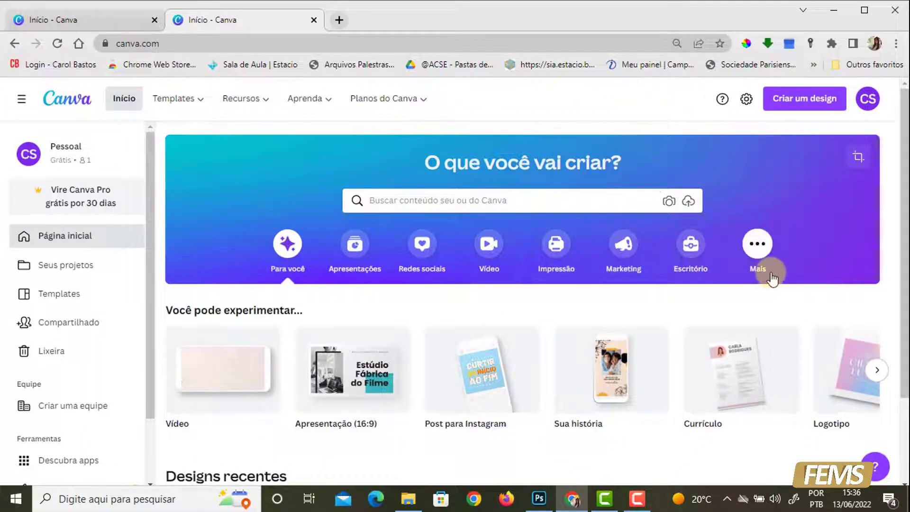
{"action": "scroll", "coordinate": [771, 276], "scroll_direction": "down", "scroll_amount": 3}
{"action": "scroll", "coordinate": [770, 272], "scroll_direction": "up", "scroll_amount": 3}
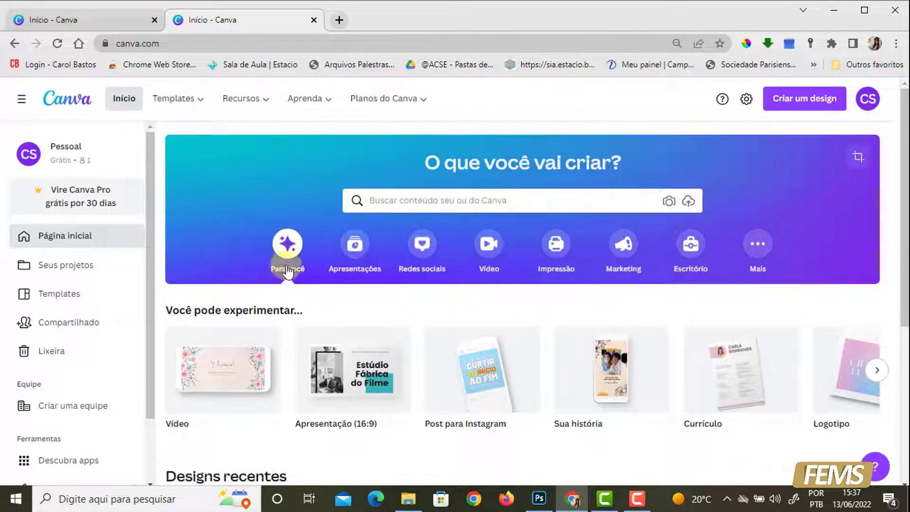
- Show the Redes sociais formats and look through the Instagram and Facebook rows
{"action": "left_click", "coordinate": [432, 272]}
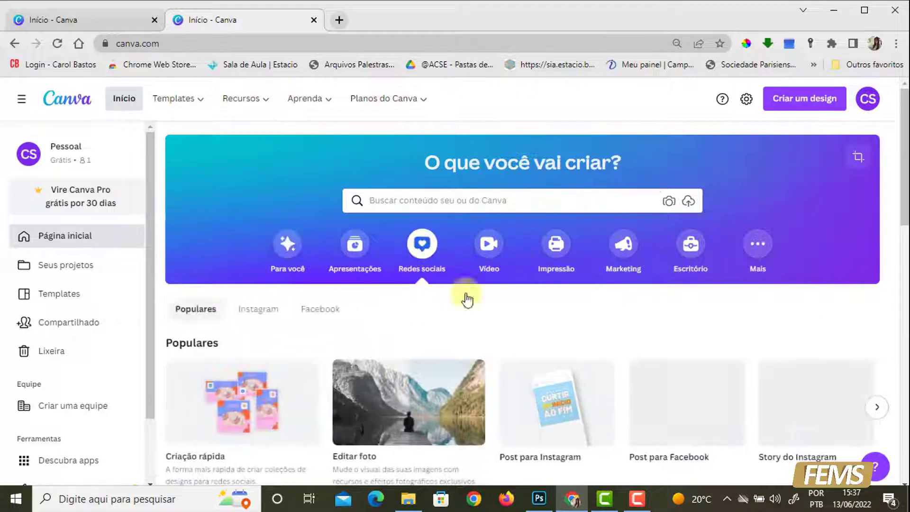
{"action": "scroll", "coordinate": [578, 325], "scroll_direction": "down", "scroll_amount": 1}
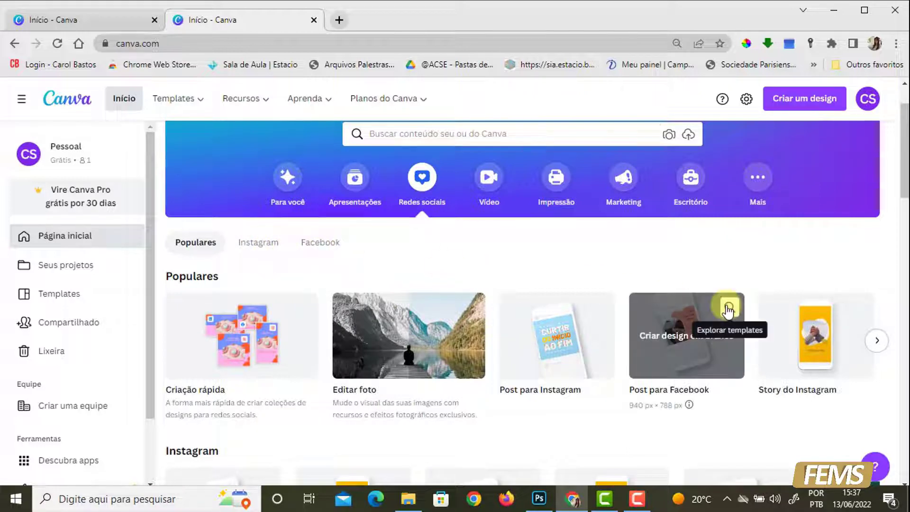
{"action": "scroll", "coordinate": [616, 284], "scroll_direction": "down", "scroll_amount": 2}
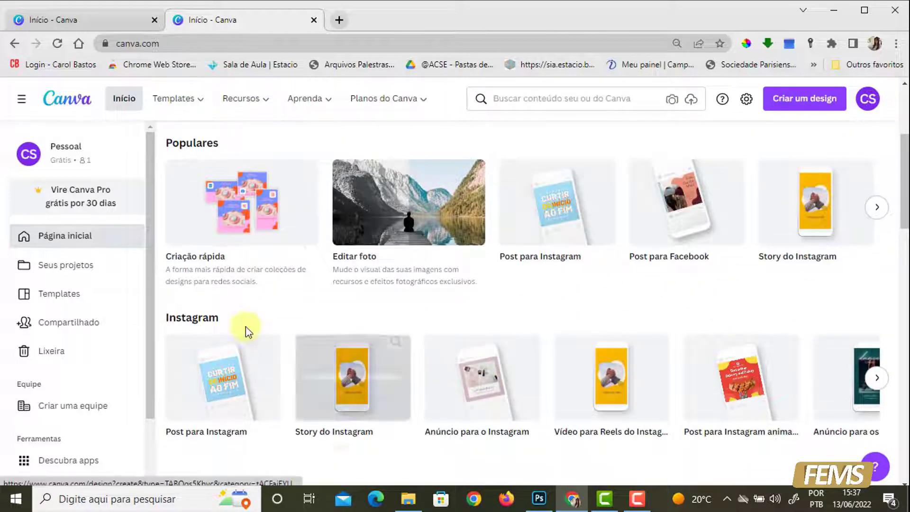
{"action": "scroll", "coordinate": [246, 330], "scroll_direction": "down", "scroll_amount": 2}
{"action": "scroll", "coordinate": [255, 388], "scroll_direction": "down", "scroll_amount": 1}
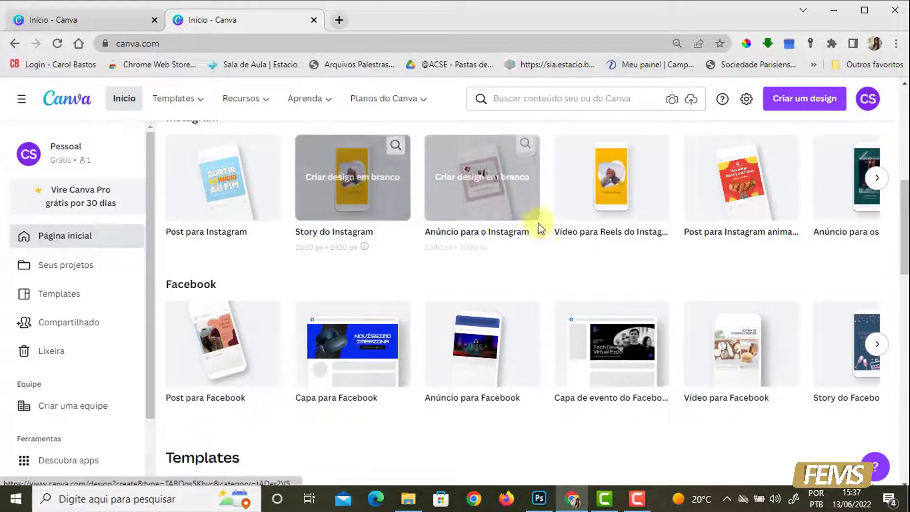
{"action": "scroll", "coordinate": [521, 237], "scroll_direction": "up", "scroll_amount": 1}
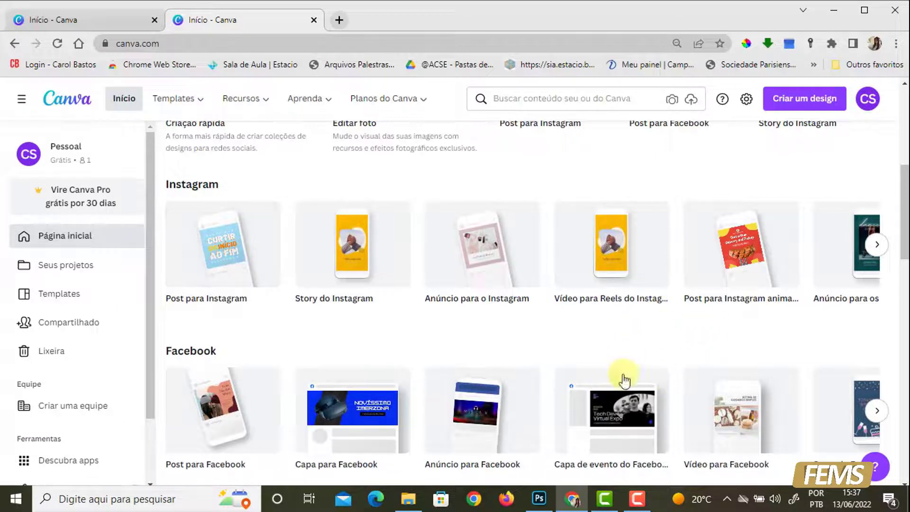
{"action": "scroll", "coordinate": [623, 376], "scroll_direction": "down", "scroll_amount": 2}
{"action": "scroll", "coordinate": [623, 374], "scroll_direction": "up", "scroll_amount": 2}
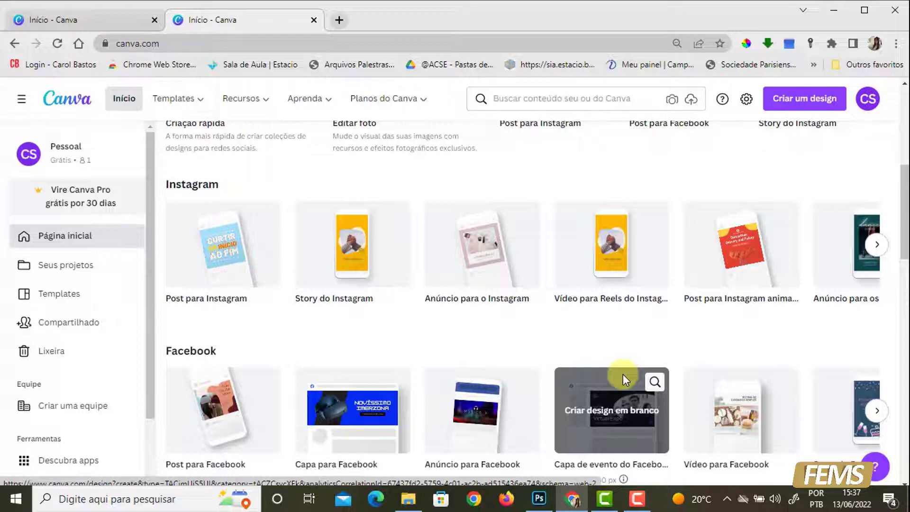
{"action": "scroll", "coordinate": [712, 302], "scroll_direction": "up", "scroll_amount": 3}
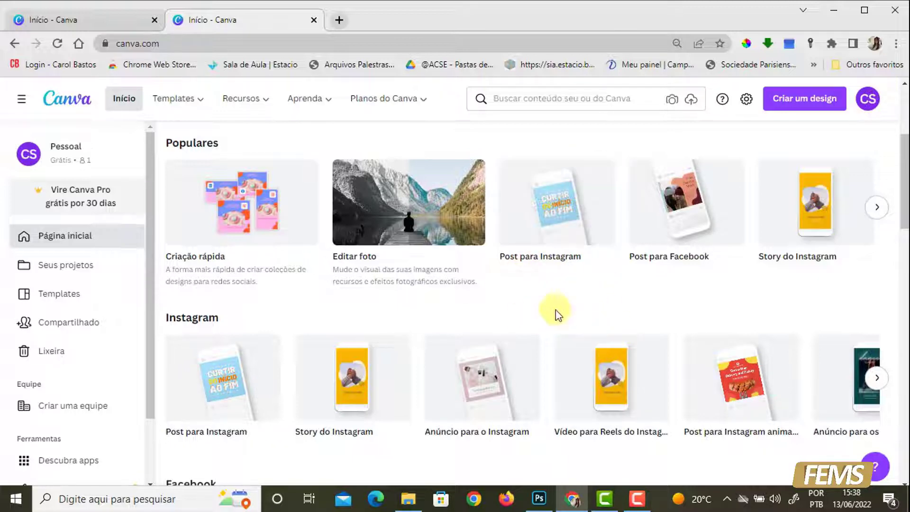
- Create a blank Post para Instagram design
{"action": "scroll", "coordinate": [569, 289], "scroll_direction": "up", "scroll_amount": 3}
{"action": "scroll", "coordinate": [683, 369], "scroll_direction": "down", "scroll_amount": 2}
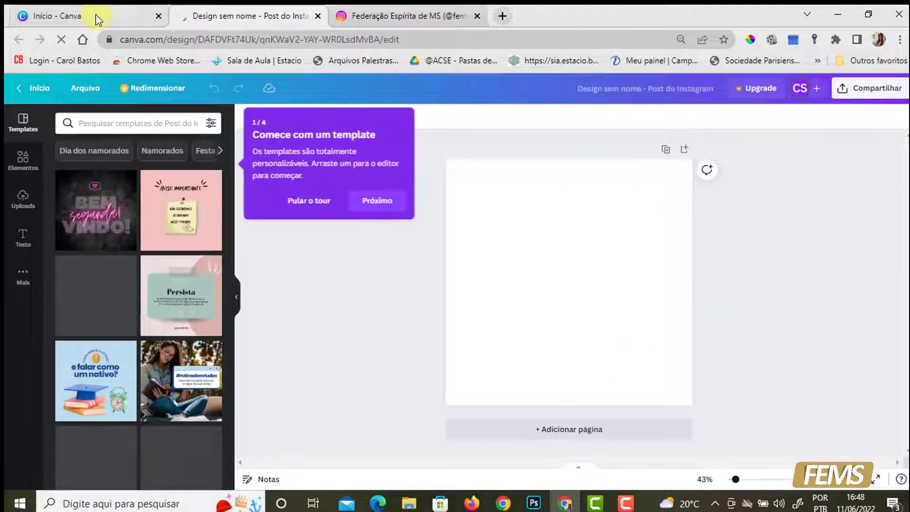
{"action": "left_click", "coordinate": [96, 18]}
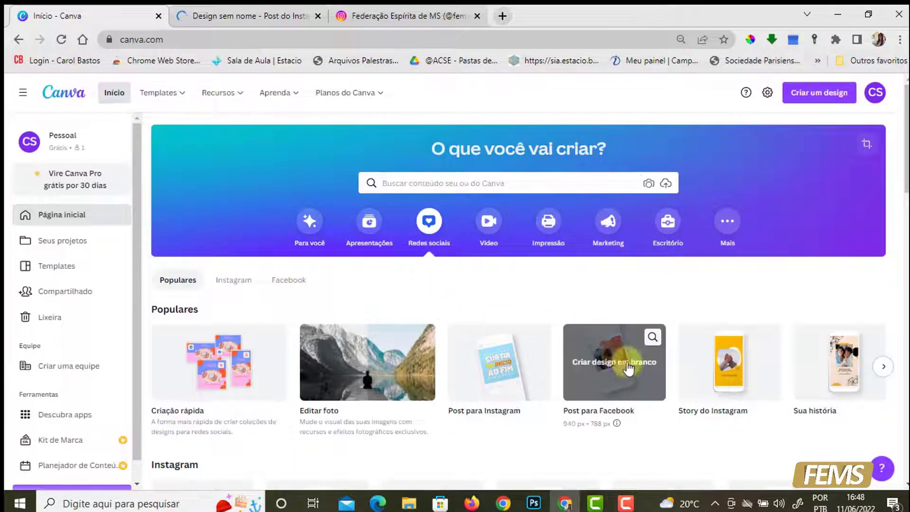
{"action": "left_click", "coordinate": [507, 366]}
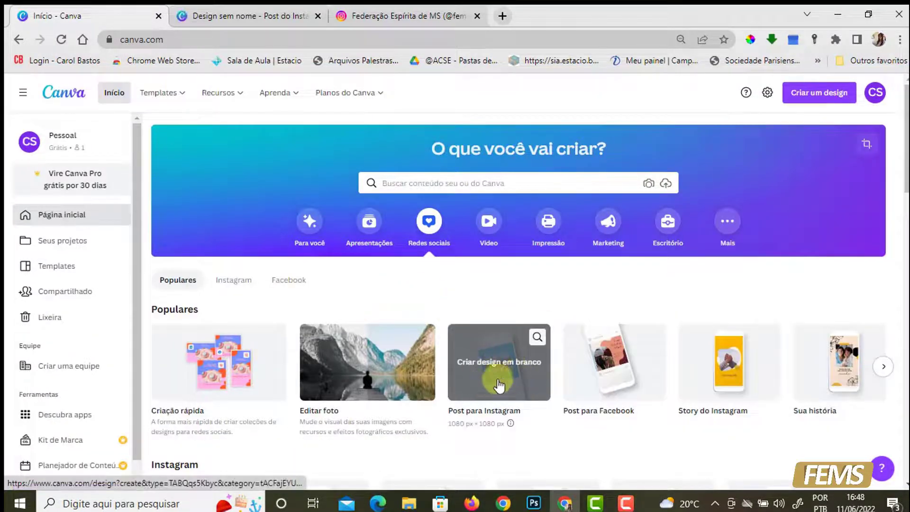
- Browse the Posts para Instagram templates on Início, briefly checking the blank design tab
{"action": "scroll", "coordinate": [498, 385], "scroll_direction": "down", "scroll_amount": 7}
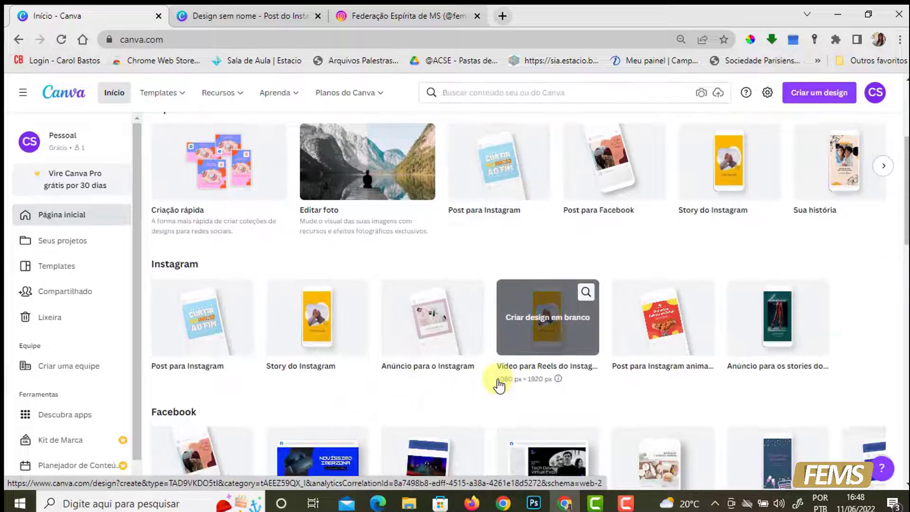
{"action": "scroll", "coordinate": [499, 384], "scroll_direction": "down", "scroll_amount": 3}
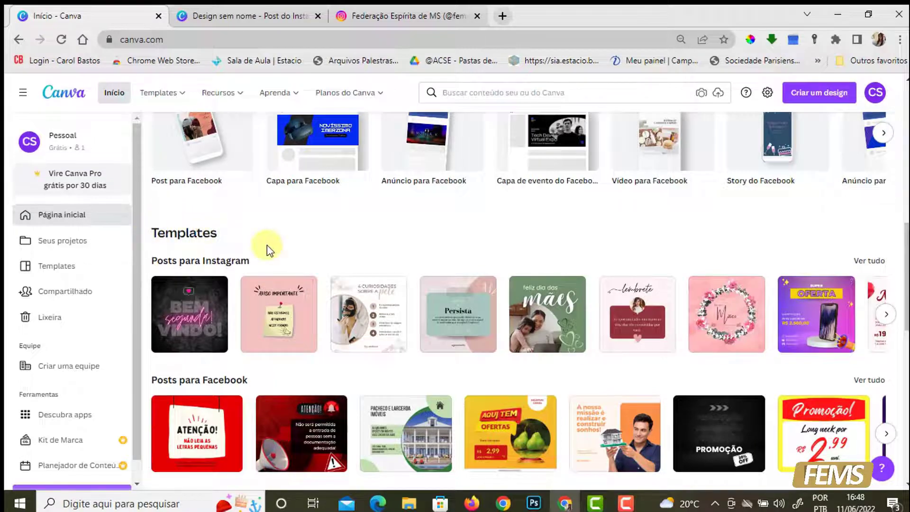
{"action": "scroll", "coordinate": [266, 246], "scroll_direction": "up", "scroll_amount": 5}
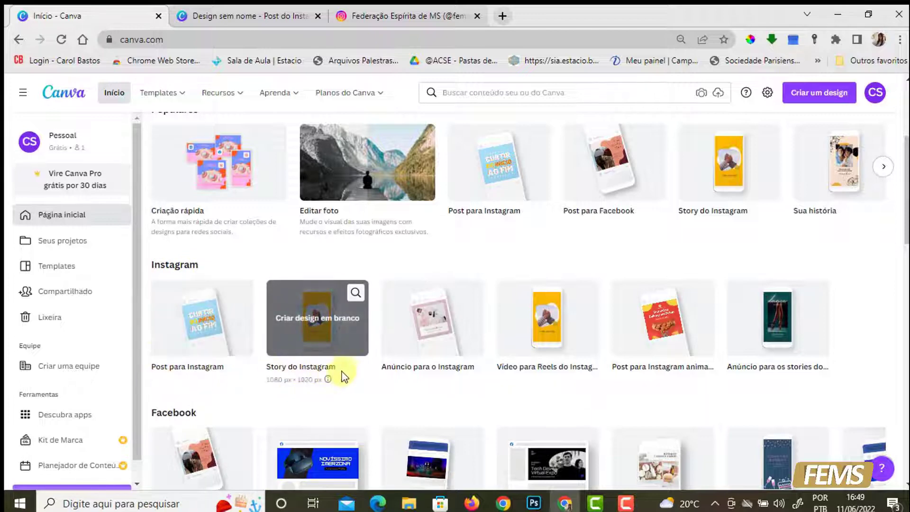
{"action": "scroll", "coordinate": [345, 378], "scroll_direction": "down", "scroll_amount": 3}
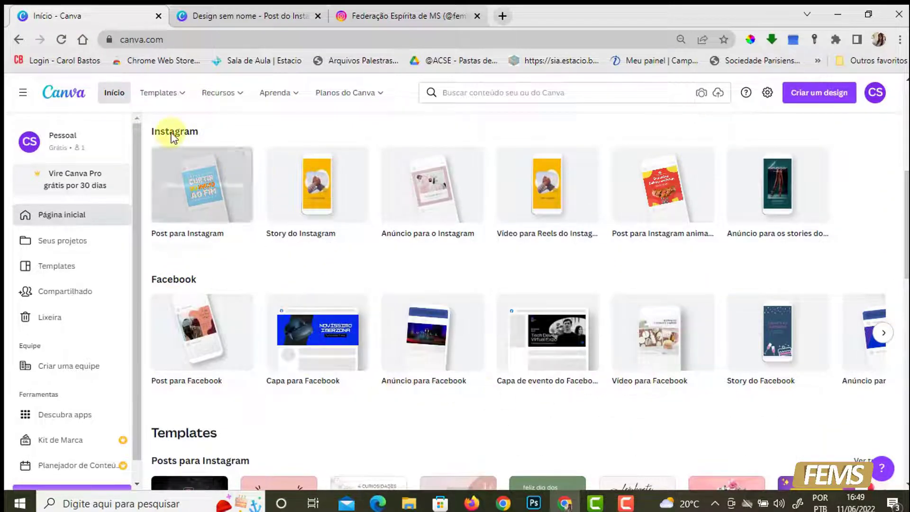
{"action": "scroll", "coordinate": [228, 217], "scroll_direction": "down", "scroll_amount": 4}
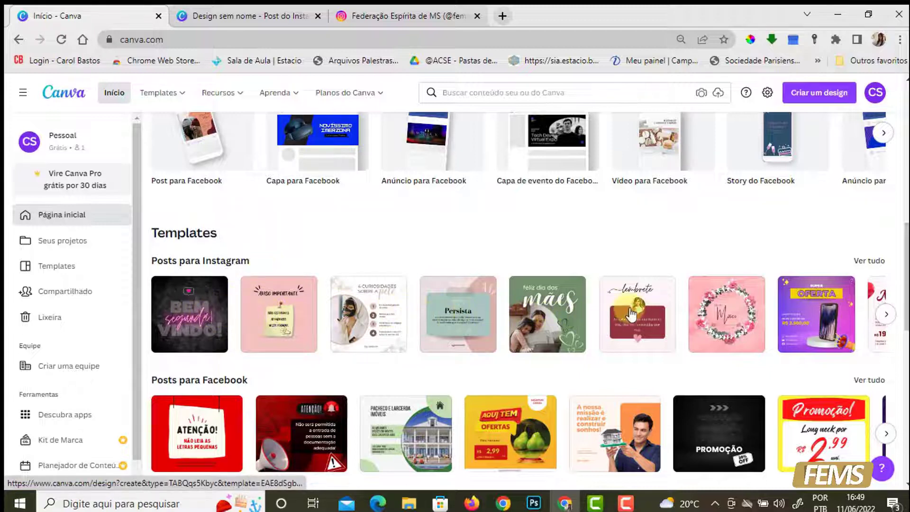
{"action": "left_click", "coordinate": [246, 14]}
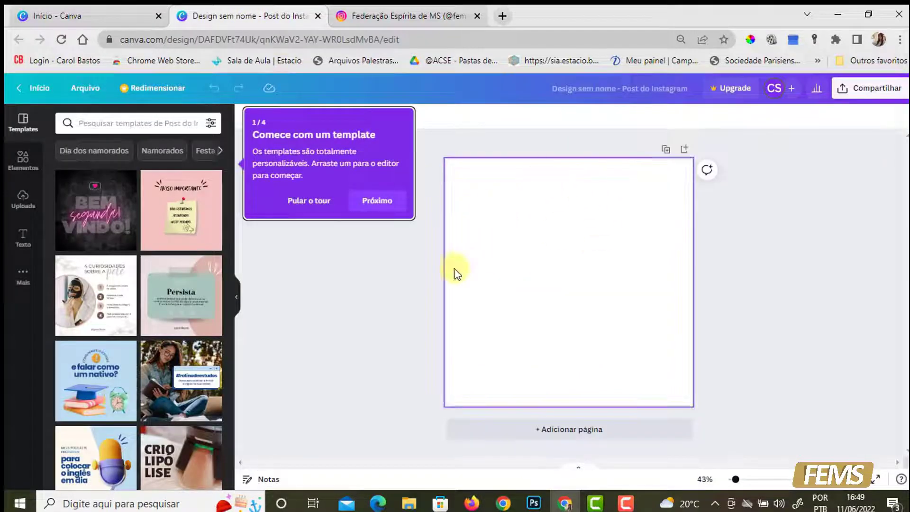
{"action": "left_click", "coordinate": [96, 13]}
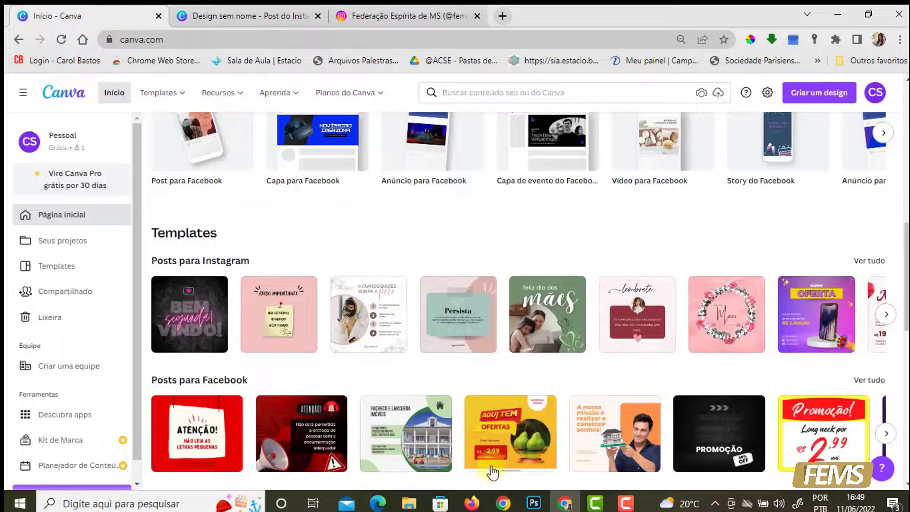
{"action": "scroll", "coordinate": [767, 411], "scroll_direction": "down", "scroll_amount": 3}
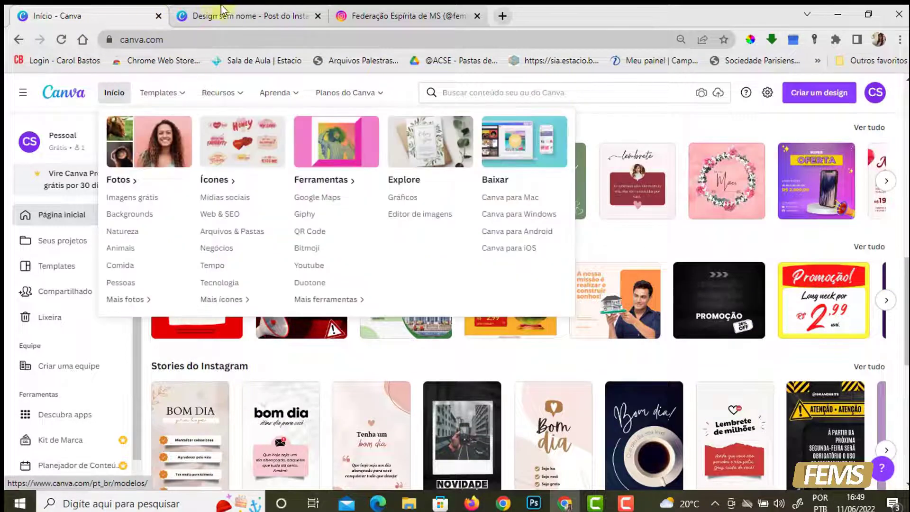
- Switch to the Design sem nome tab and scroll through its Instagram post templates
{"action": "left_click", "coordinate": [220, 15]}
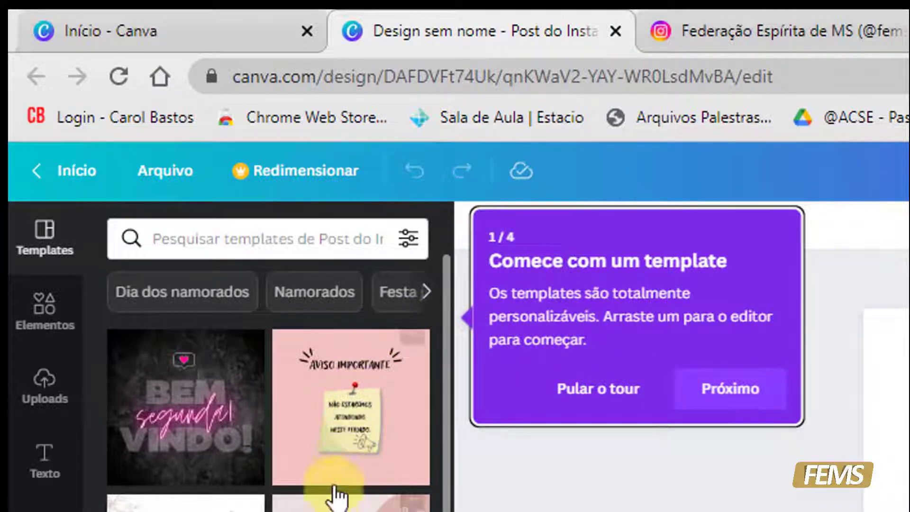
{"action": "scroll", "coordinate": [339, 500], "scroll_direction": "down", "scroll_amount": 2}
{"action": "scroll", "coordinate": [347, 503], "scroll_direction": "down", "scroll_amount": 3}
{"action": "scroll", "coordinate": [347, 503], "scroll_direction": "down", "scroll_amount": 8}
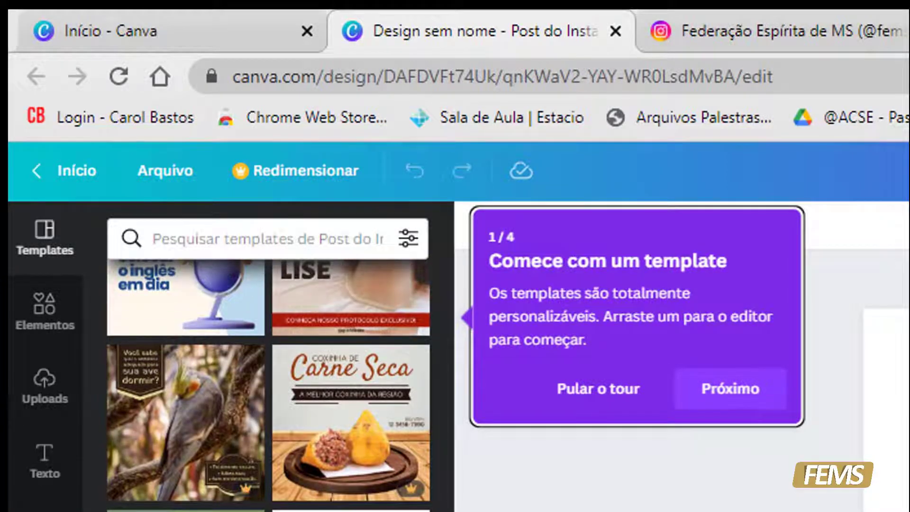
{"action": "left_click", "coordinate": [797, 19]}
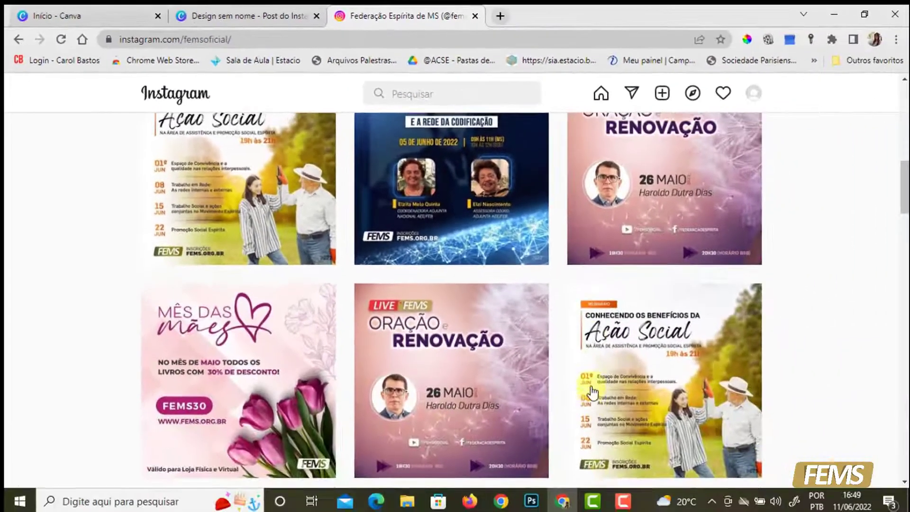
{"action": "scroll", "coordinate": [824, 277], "scroll_direction": "up", "scroll_amount": 4}
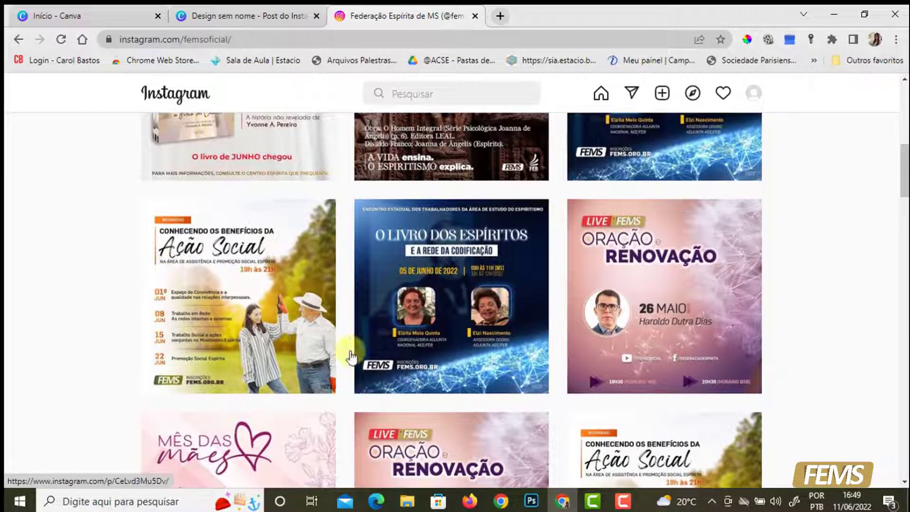
{"action": "left_click", "coordinate": [244, 14]}
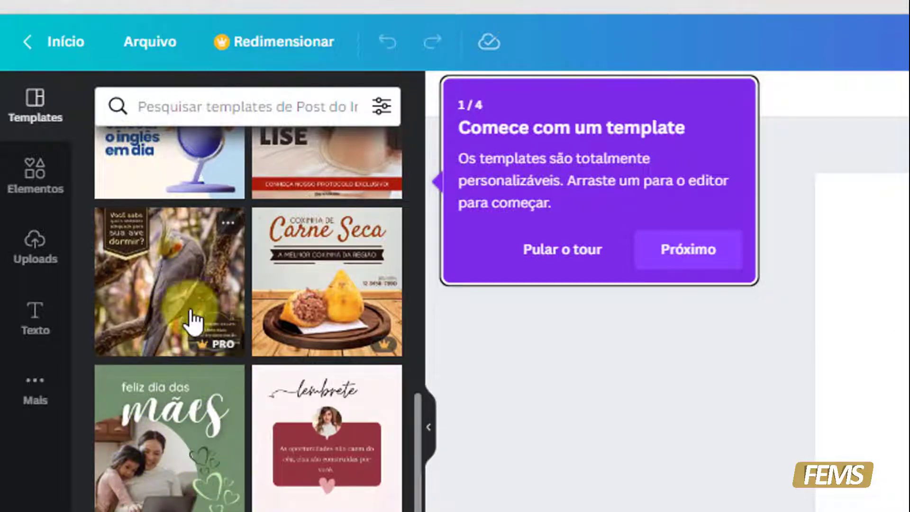
- Advance the getting-started tour with Próximo, then skip it with Pular o tour
{"action": "scroll", "coordinate": [201, 310], "scroll_direction": "up", "scroll_amount": 3}
{"action": "scroll", "coordinate": [202, 310], "scroll_direction": "up", "scroll_amount": 3}
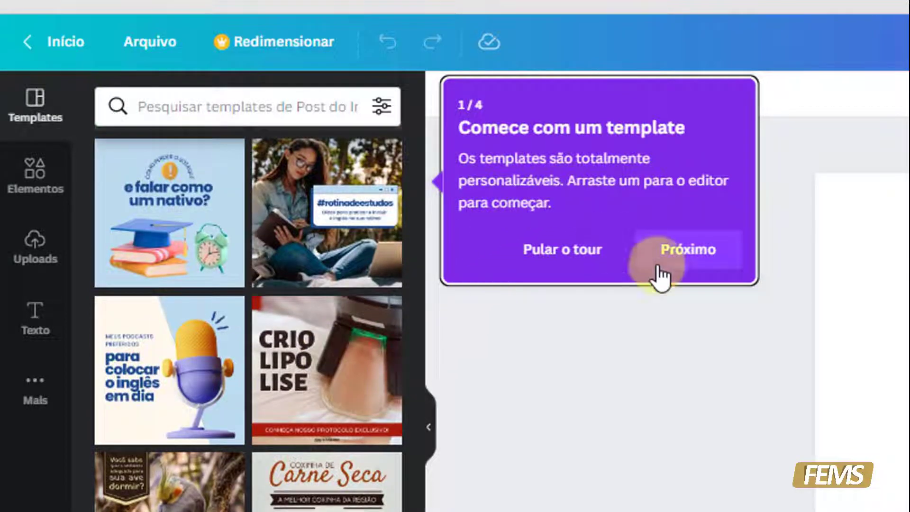
{"action": "left_click", "coordinate": [710, 262]}
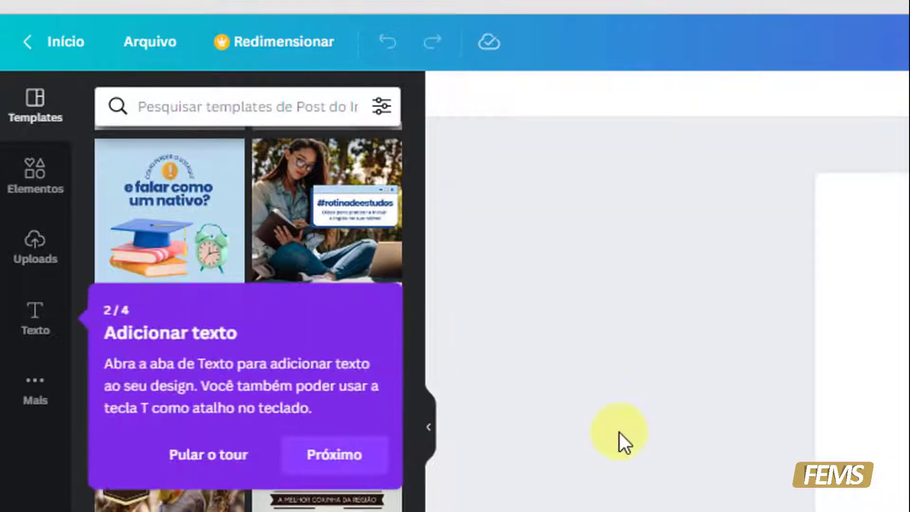
{"action": "left_click", "coordinate": [213, 467]}
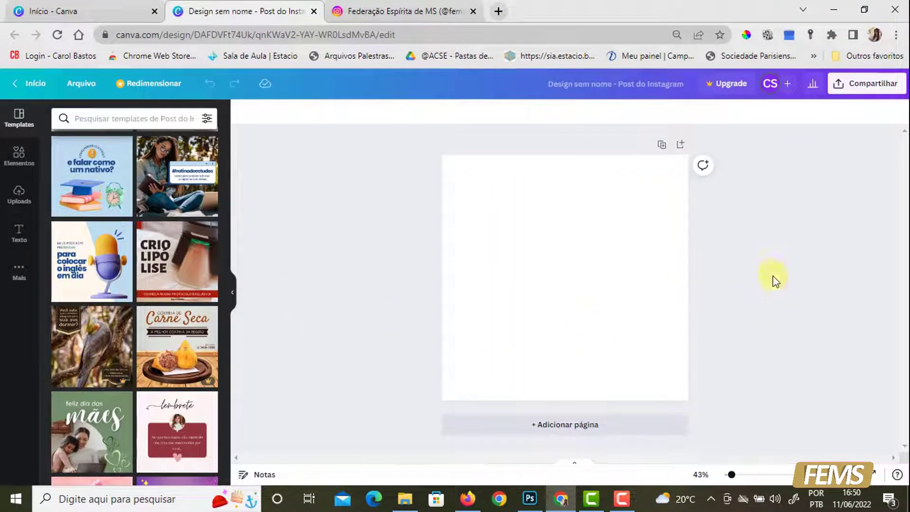
{"action": "scroll", "coordinate": [105, 265], "scroll_direction": "up", "scroll_amount": 5}
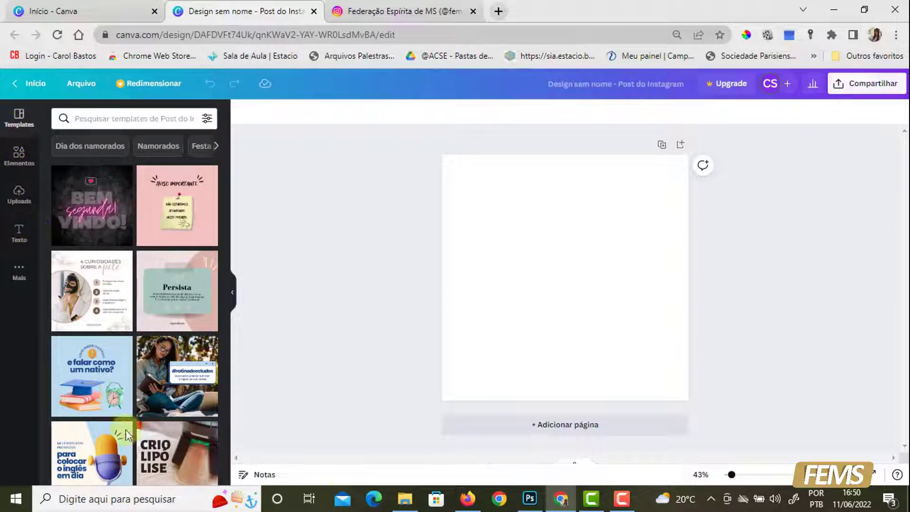
- Add the Fotos and Fundo apps from Mais, then go back to Templates
{"action": "left_click", "coordinate": [18, 277]}
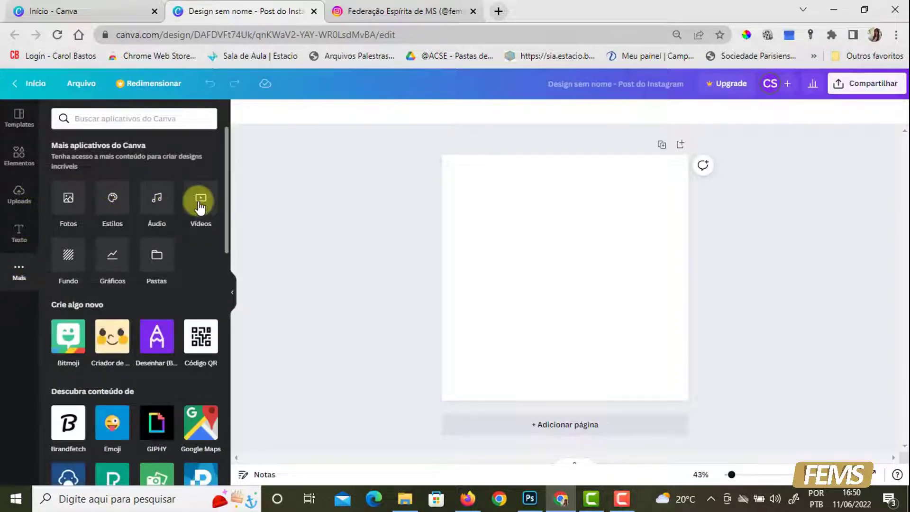
{"action": "left_click", "coordinate": [69, 198]}
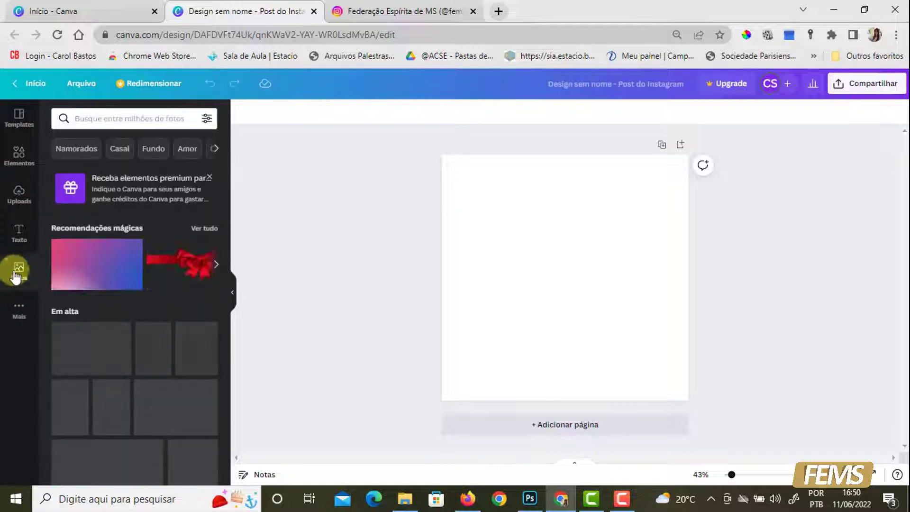
{"action": "left_click", "coordinate": [15, 308]}
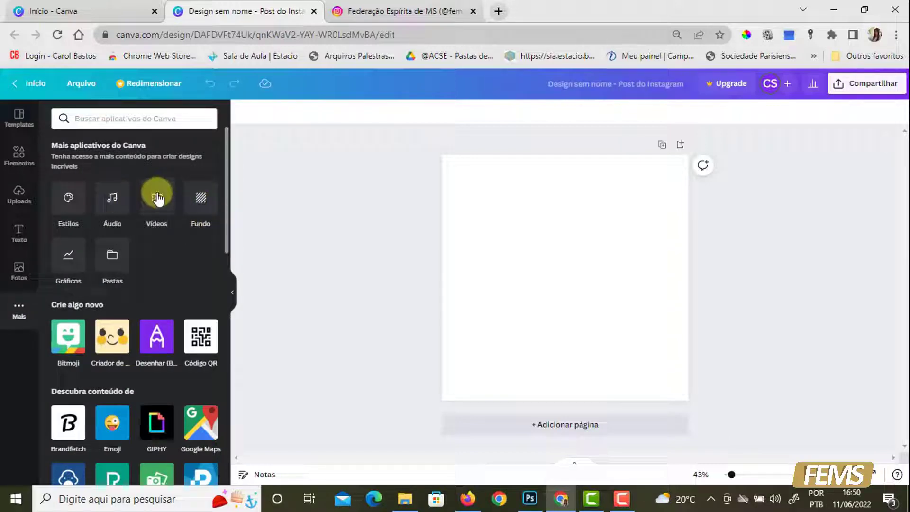
{"action": "left_click", "coordinate": [201, 197]}
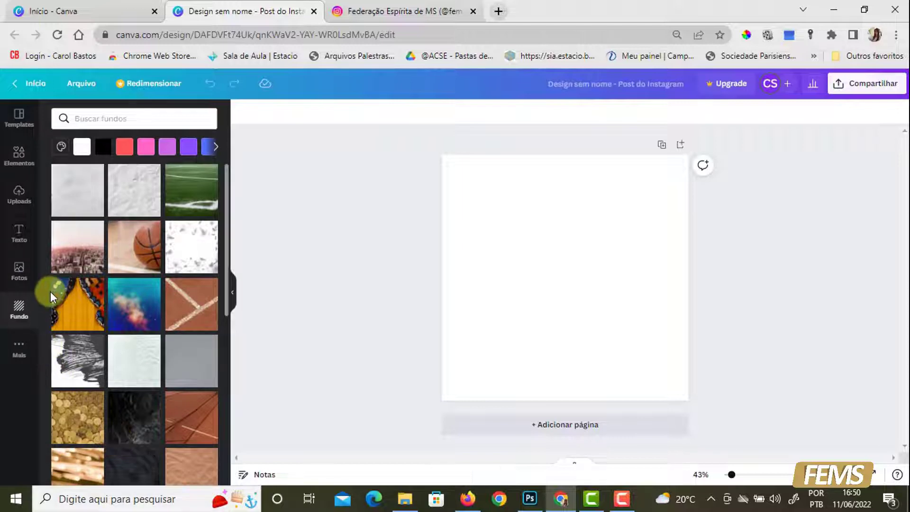
{"action": "left_click", "coordinate": [18, 118]}
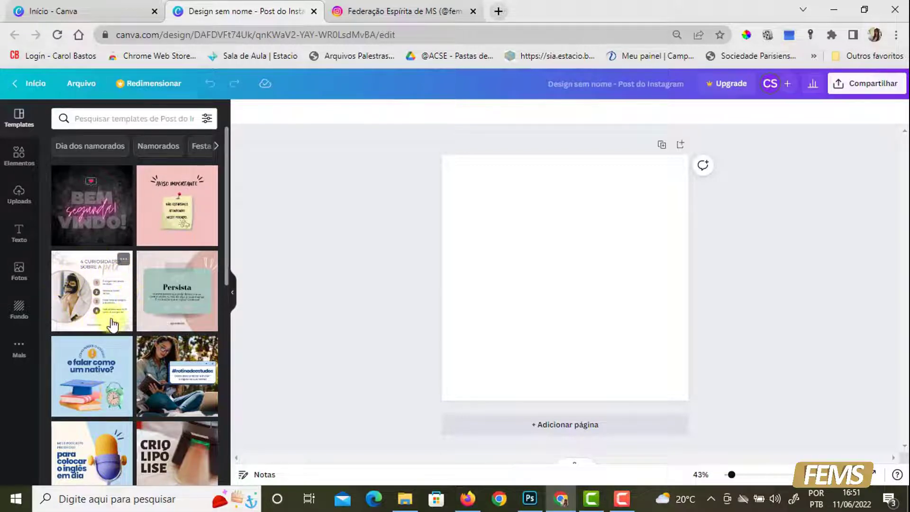
- Apply the '4 curiosidades sobre a pele' template and select its title and top-left floral decoration
{"action": "left_click", "coordinate": [91, 297]}
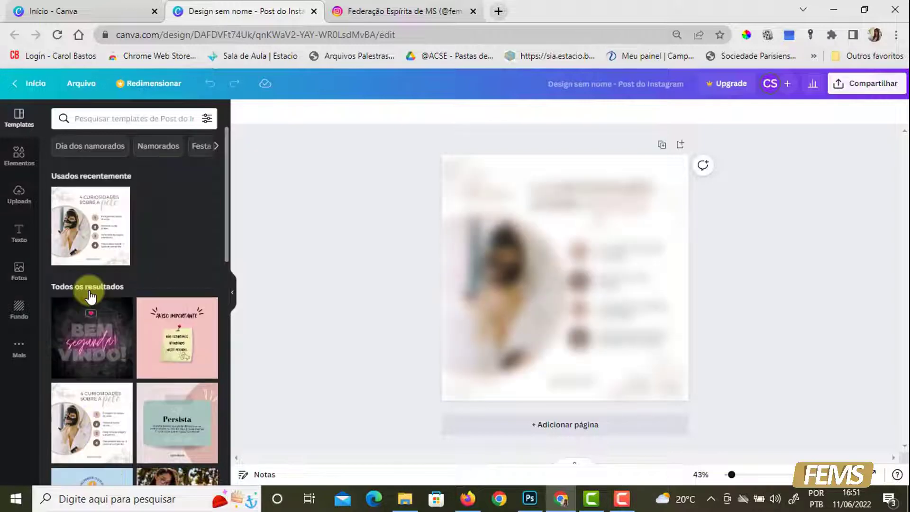
{"action": "left_click", "coordinate": [667, 294]}
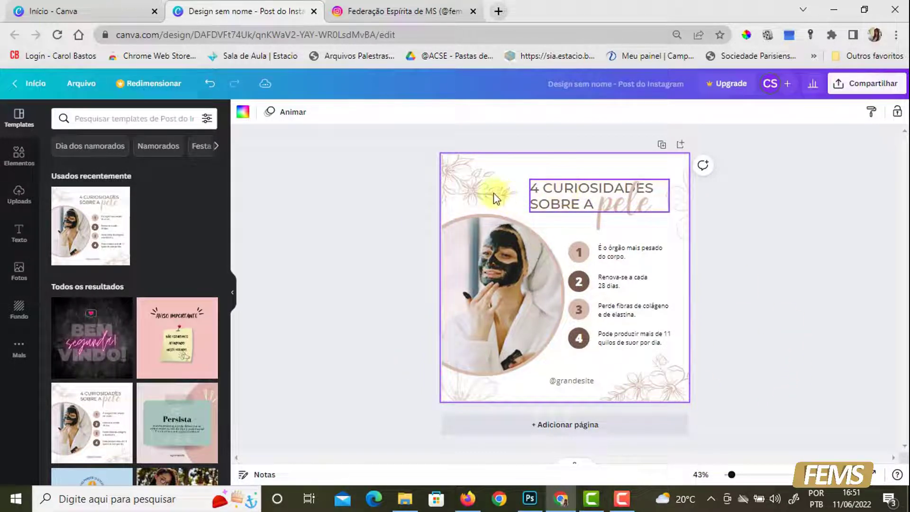
{"action": "left_click", "coordinate": [533, 203]}
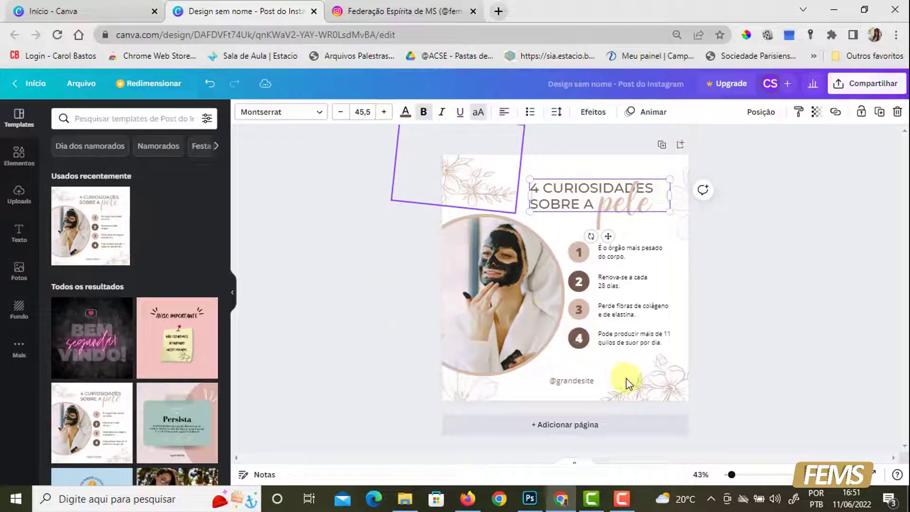
{"action": "left_click", "coordinate": [587, 382]}
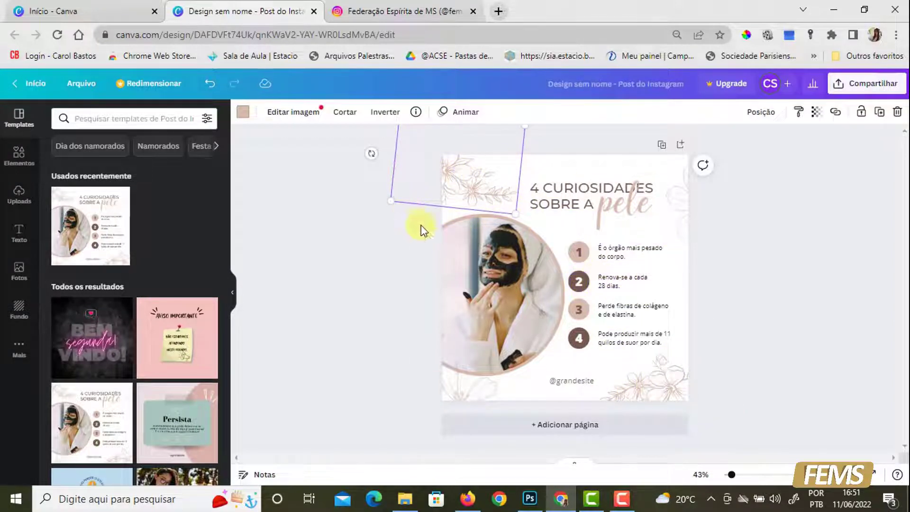
{"action": "left_click", "coordinate": [383, 232]}
{"action": "left_click", "coordinate": [469, 187]}
{"action": "left_click", "coordinate": [555, 190]}
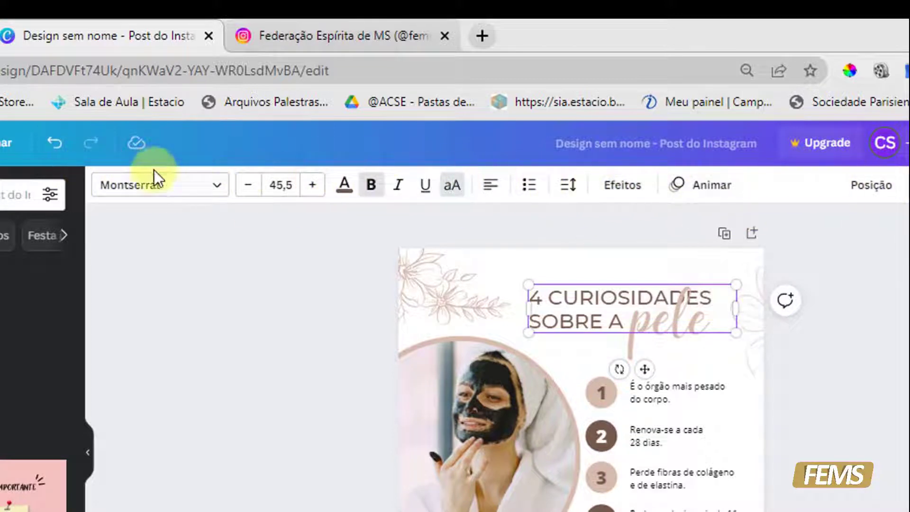
{"action": "left_click", "coordinate": [439, 302]}
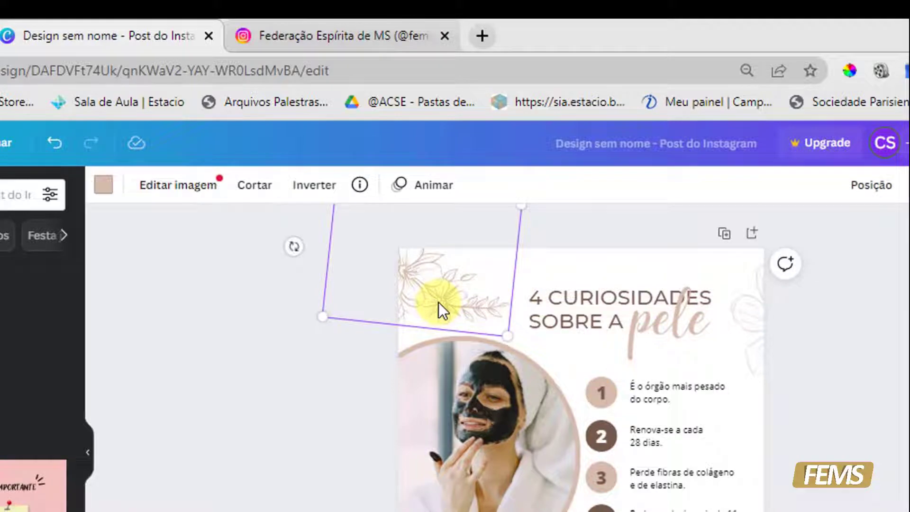
- Recolour the top-left floral decoration orange, yellow-green, then light green, and reselect the title
{"action": "left_click", "coordinate": [105, 189]}
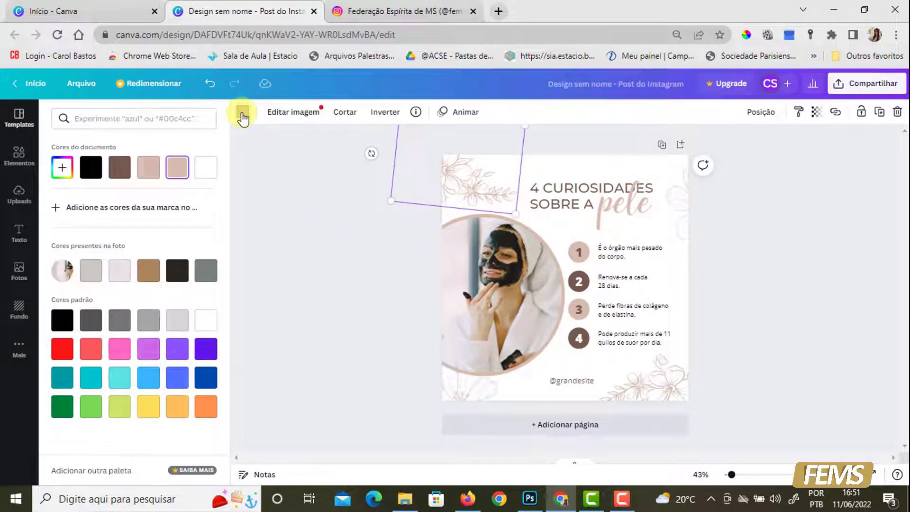
{"action": "left_click", "coordinate": [207, 408]}
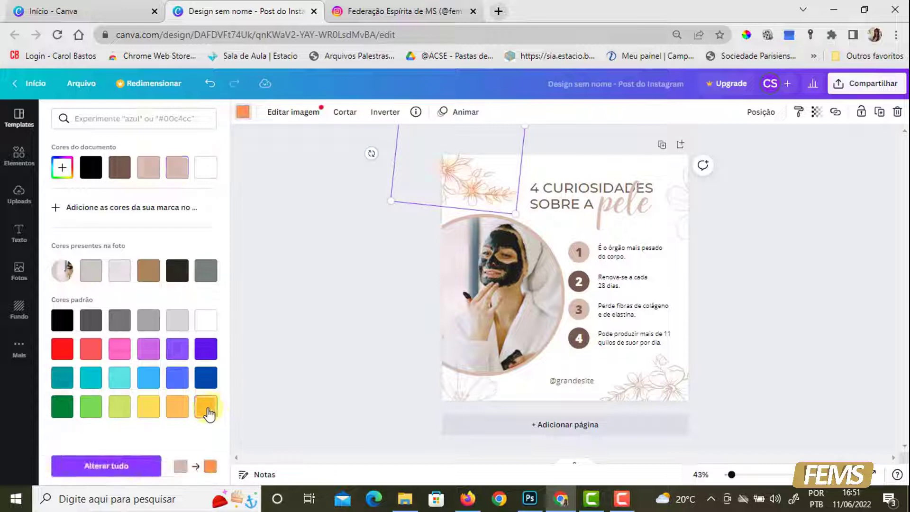
{"action": "left_click", "coordinate": [117, 413]}
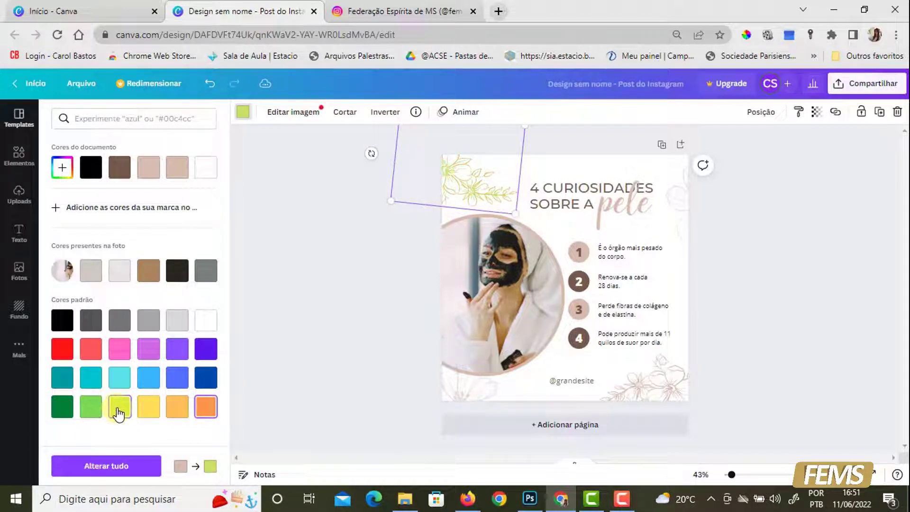
{"action": "left_click", "coordinate": [94, 409]}
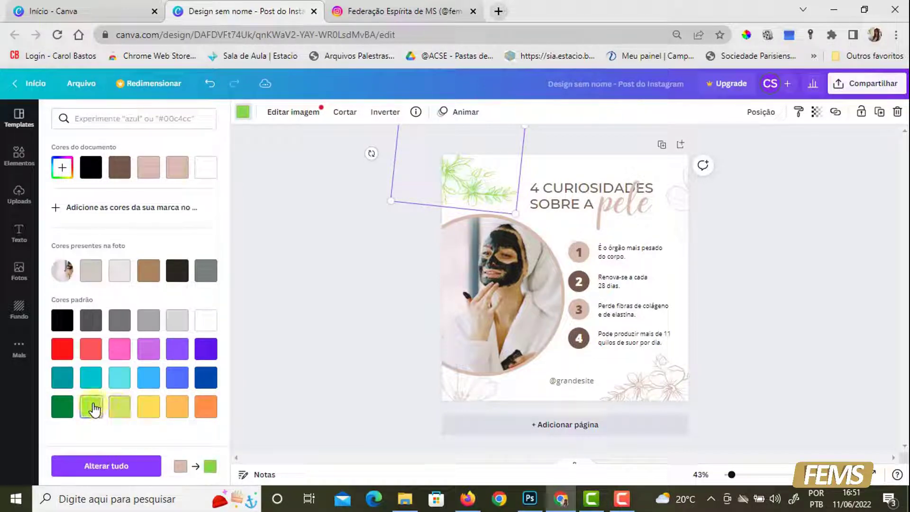
{"action": "left_click", "coordinate": [303, 192]}
{"action": "left_click", "coordinate": [562, 205]}
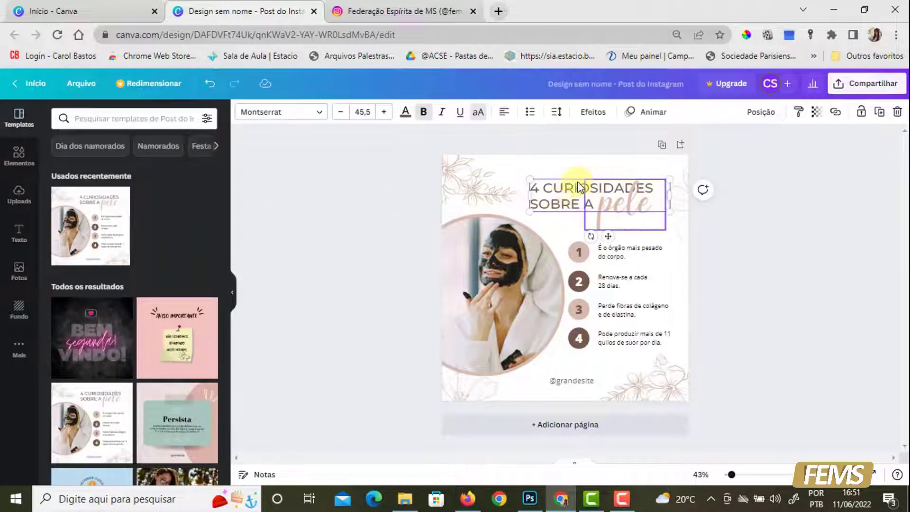
{"action": "left_click", "coordinate": [321, 116]}
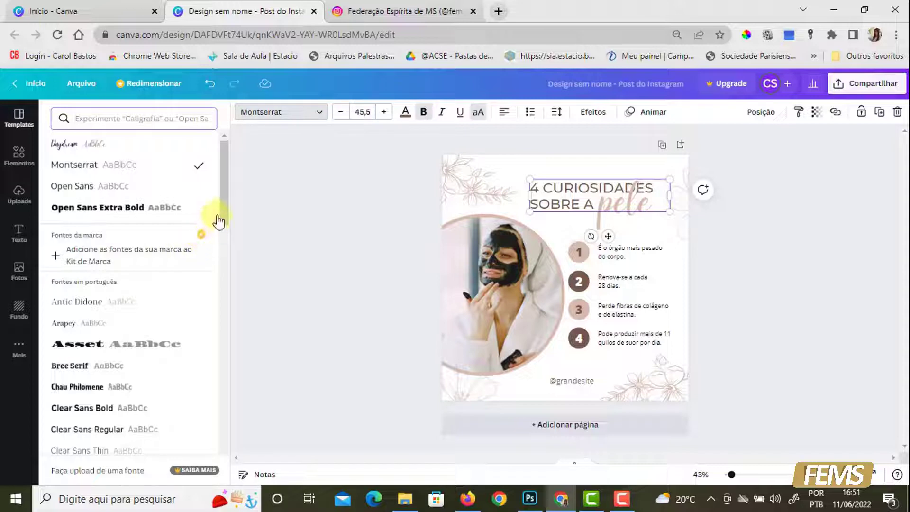
{"action": "left_click_drag", "start_coordinate": [221, 205], "coordinate": [225, 328]}
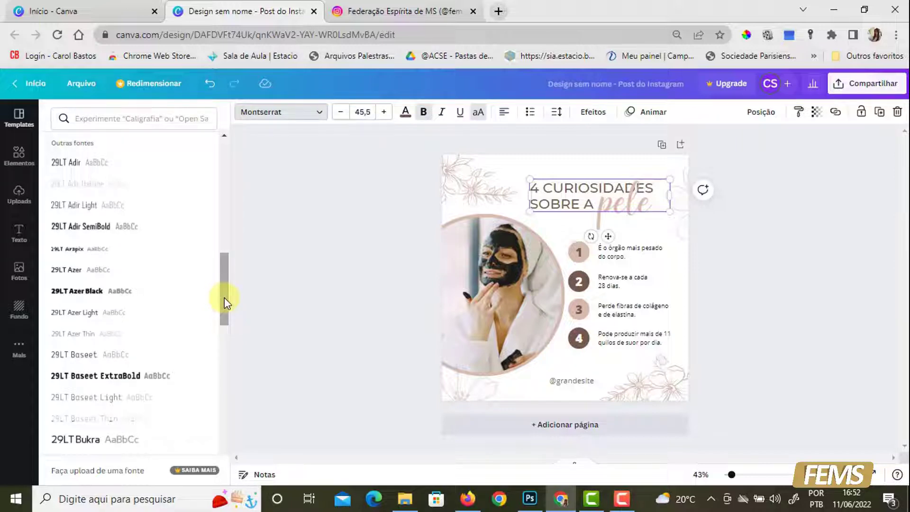
{"action": "left_click_drag", "start_coordinate": [223, 297], "coordinate": [220, 371]}
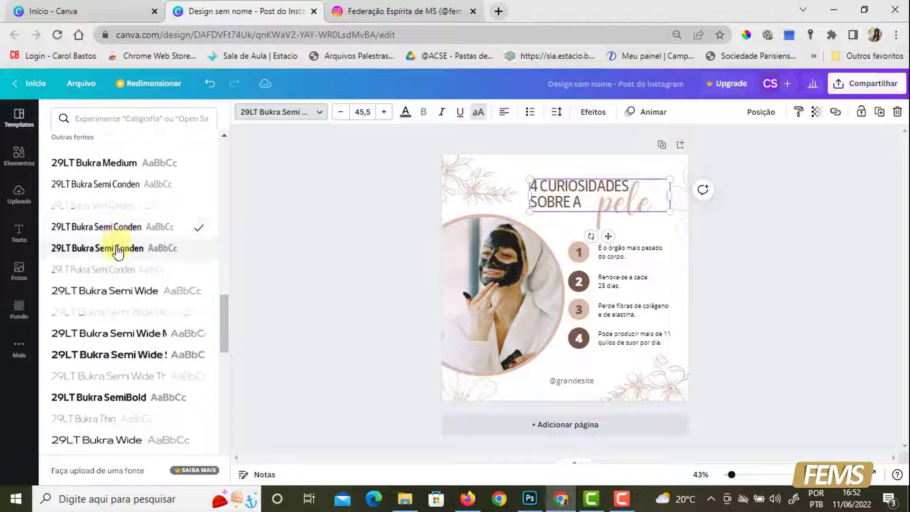
{"action": "left_click_drag", "start_coordinate": [223, 310], "coordinate": [229, 144]}
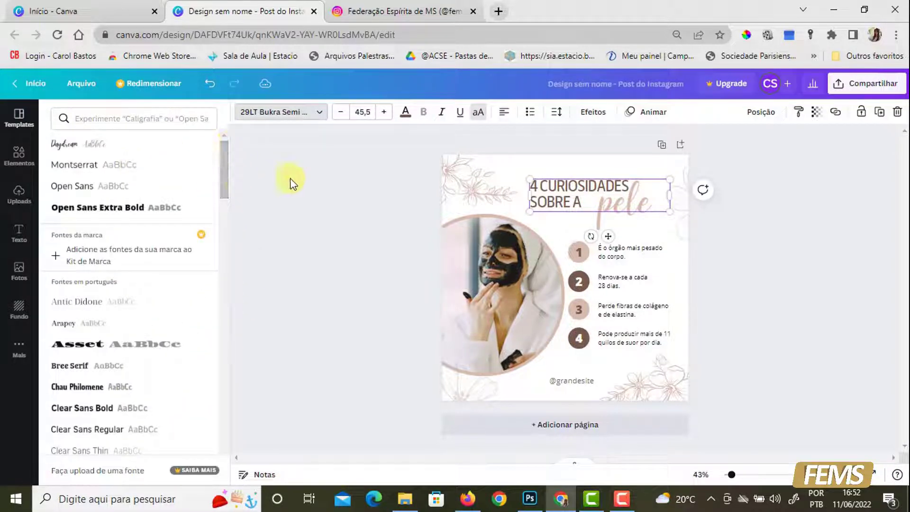
{"action": "key", "text": "Escape"}
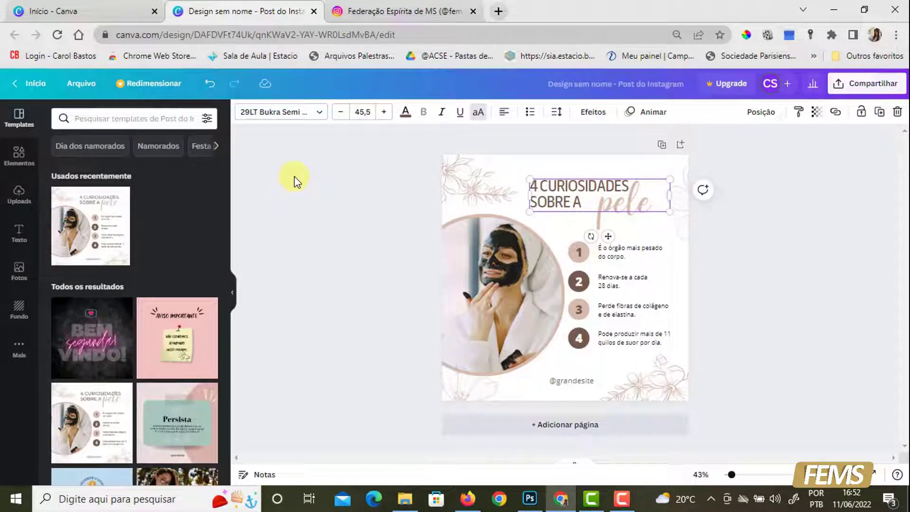
{"action": "key", "text": "ctrl+z"}
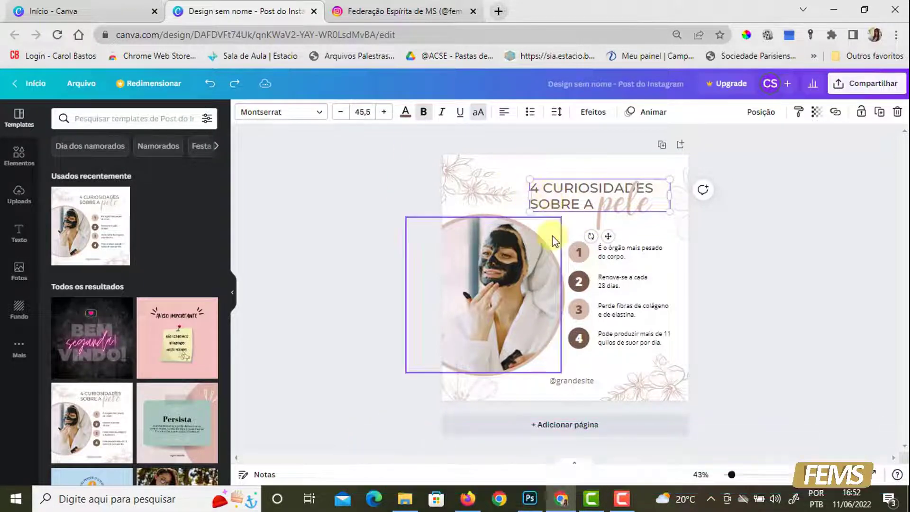
- Try the Festive, Summer and Epic filters on the circular photo, undoing Epic
{"action": "left_click", "coordinate": [526, 247]}
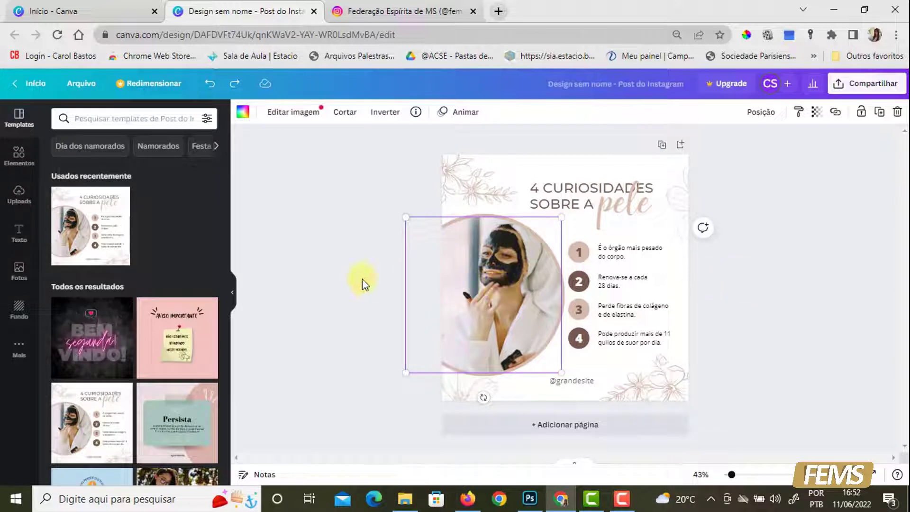
{"action": "left_click", "coordinate": [320, 116]}
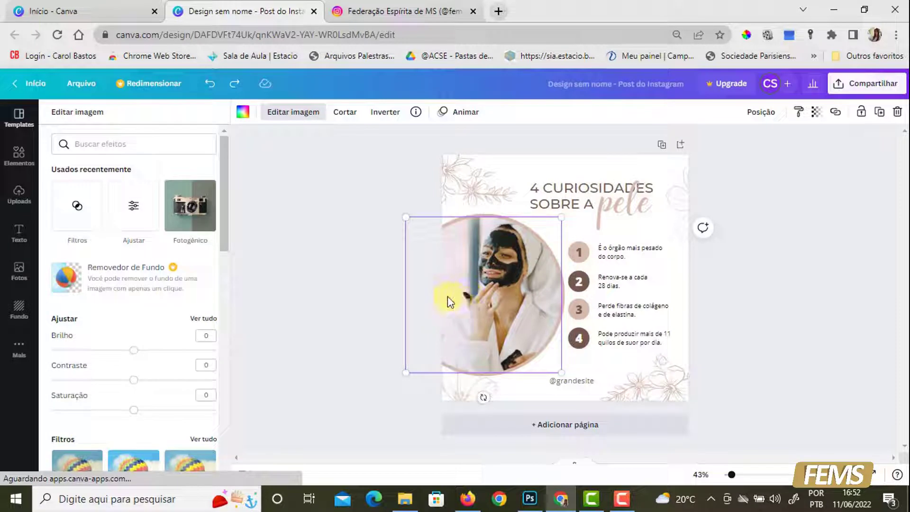
{"action": "left_click_drag", "start_coordinate": [224, 176], "coordinate": [227, 243]}
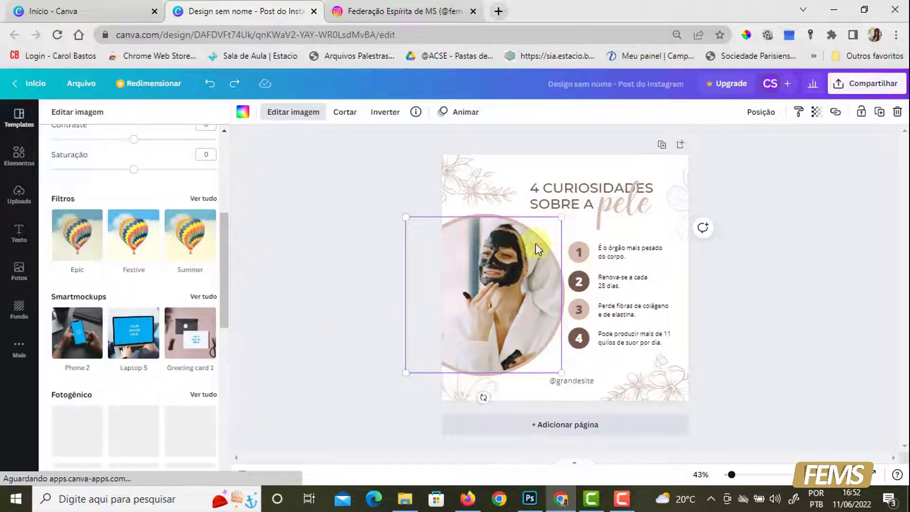
{"action": "left_click", "coordinate": [211, 204]}
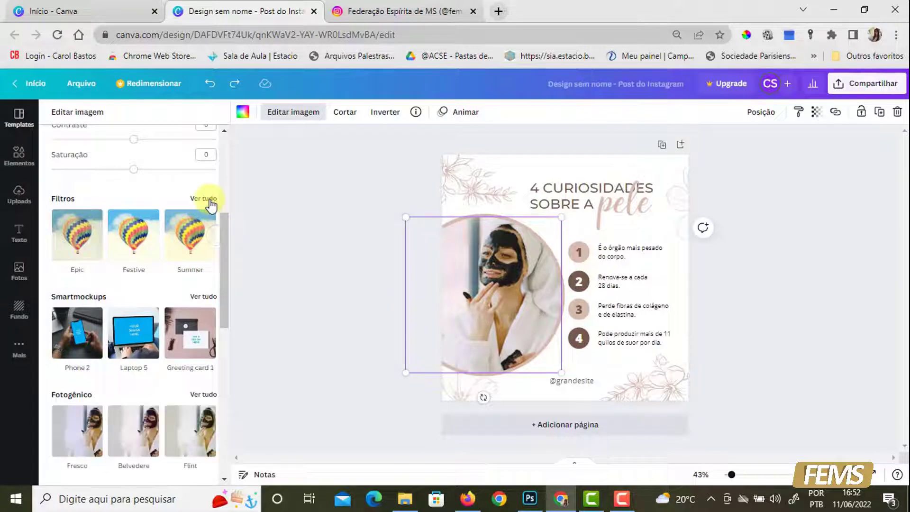
{"action": "left_click", "coordinate": [132, 246]}
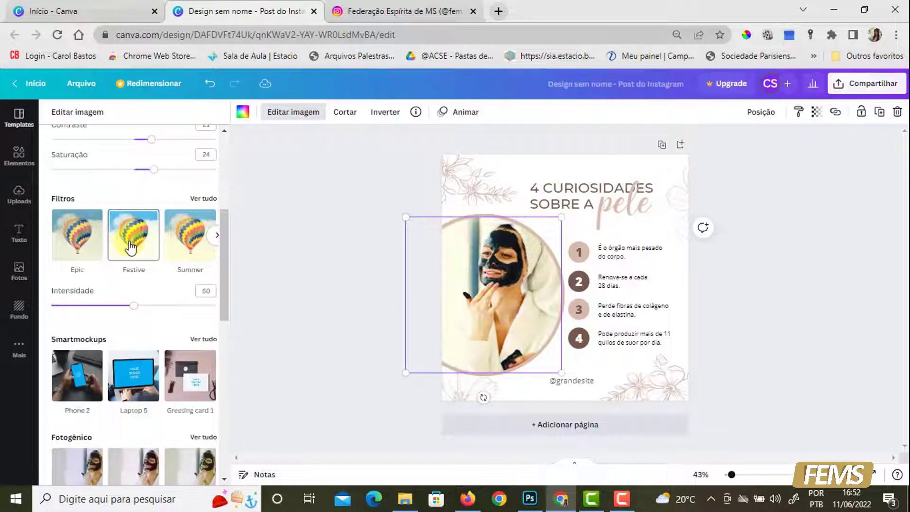
{"action": "left_click", "coordinate": [190, 240]}
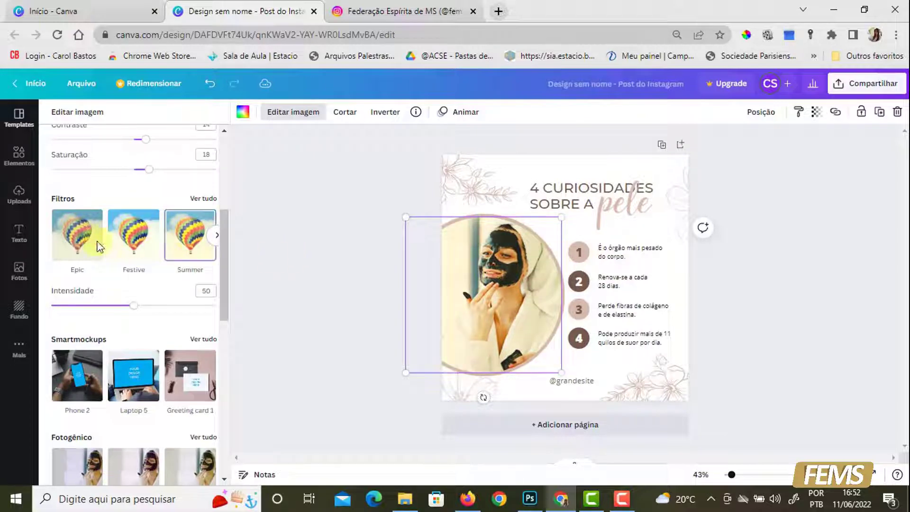
{"action": "left_click", "coordinate": [75, 237]}
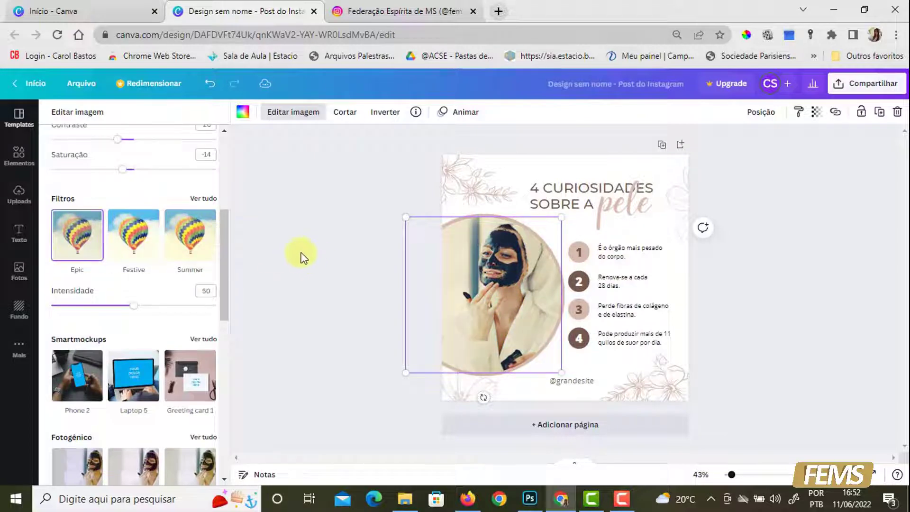
{"action": "key", "text": "ctrl+z"}
{"action": "key", "text": "ctrl+z"}
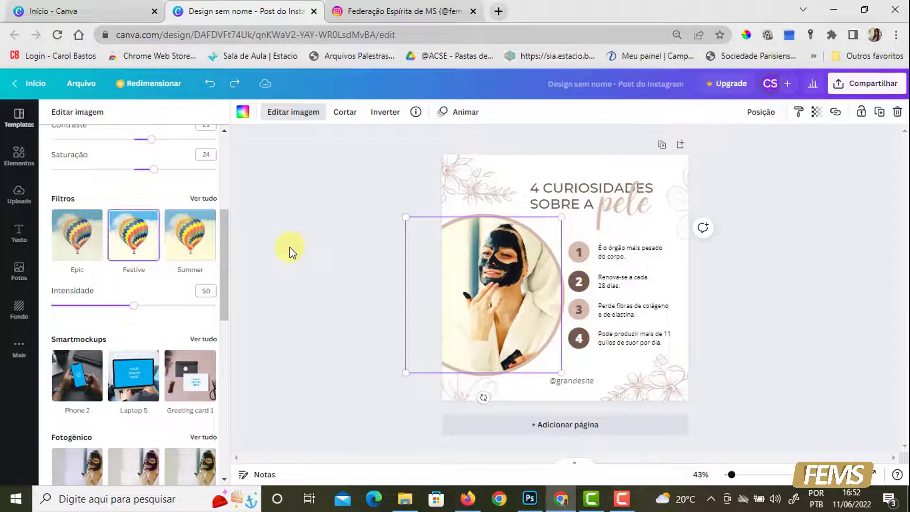
- Preview the Sangri filter from the Fotogênico set and discard it
{"action": "left_click_drag", "start_coordinate": [224, 256], "coordinate": [223, 348]}
{"action": "scroll", "coordinate": [223, 348], "scroll_direction": "up", "scroll_amount": 2}
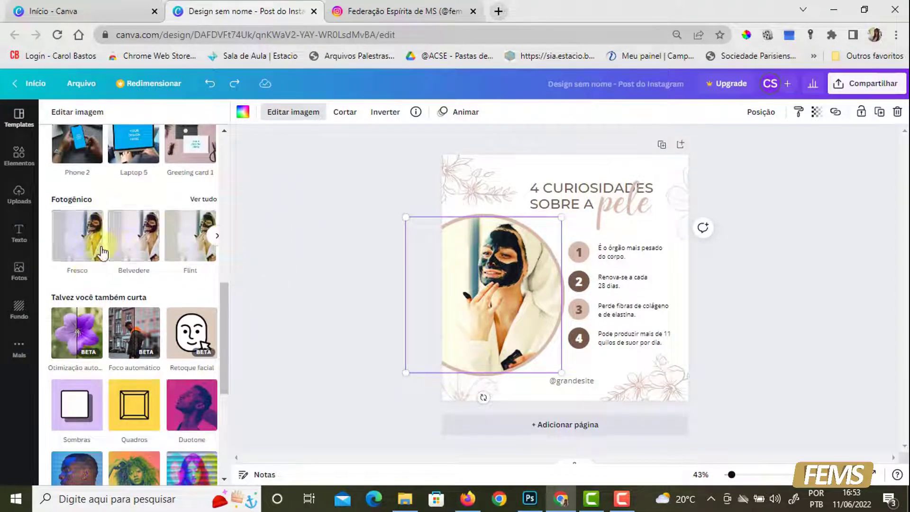
{"action": "left_click", "coordinate": [199, 201]}
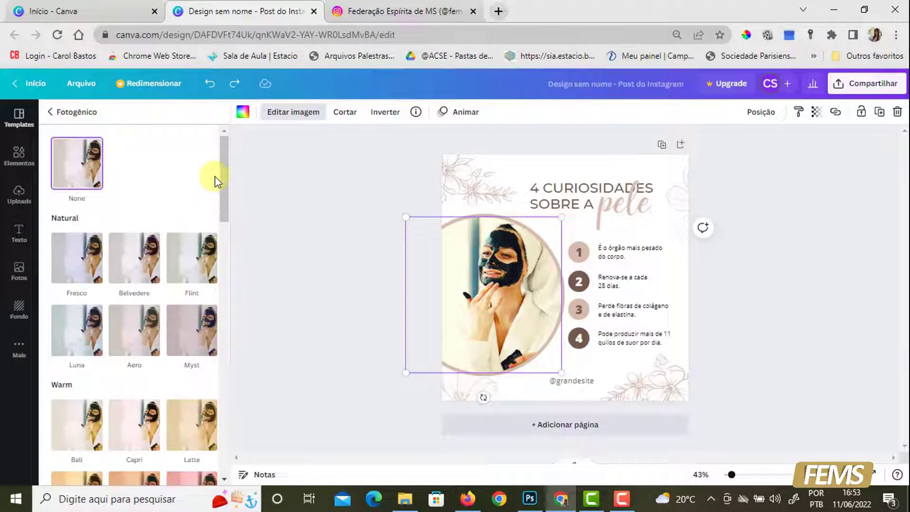
{"action": "left_click_drag", "start_coordinate": [229, 180], "coordinate": [229, 214]}
{"action": "left_click", "coordinate": [195, 357]}
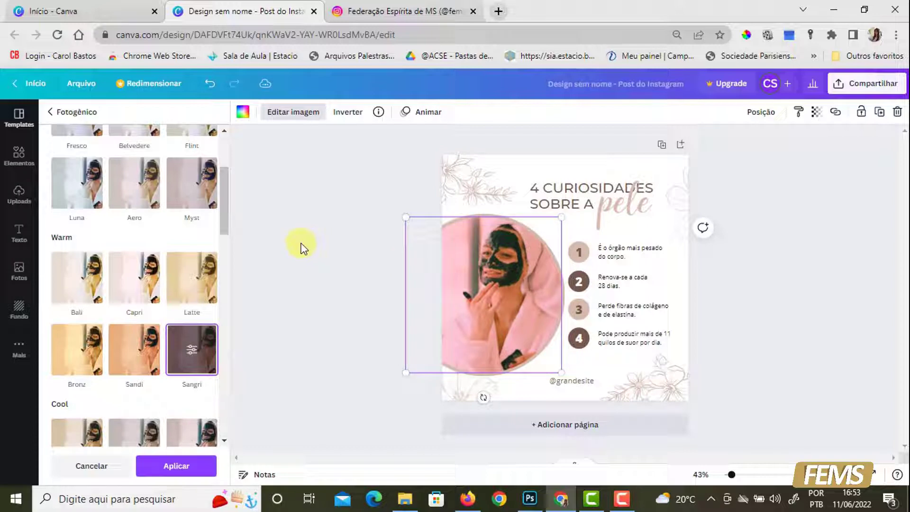
{"action": "key", "text": "Escape"}
{"action": "key", "text": "Escape"}
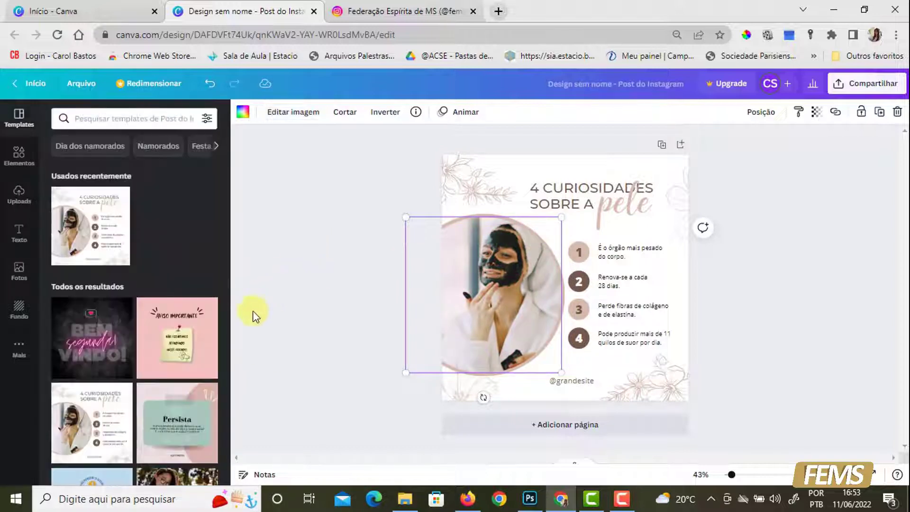
{"action": "left_click", "coordinate": [300, 113]}
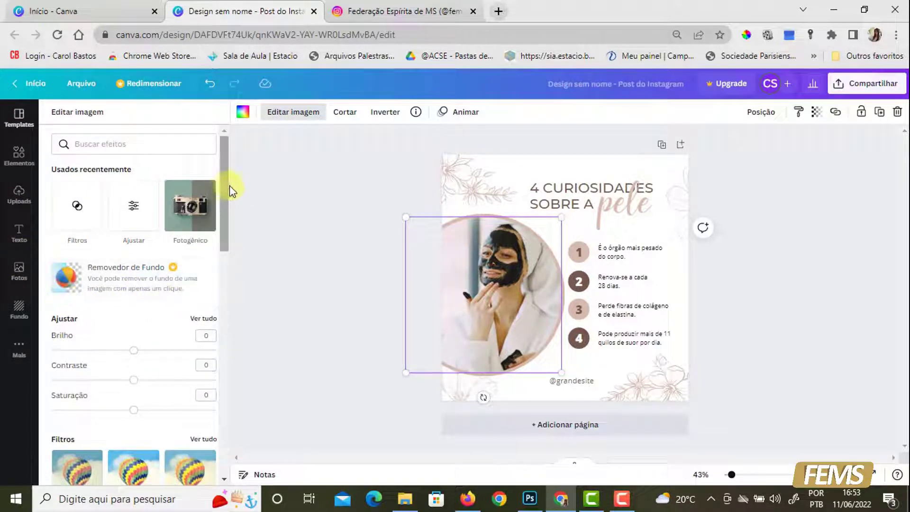
{"action": "left_click_drag", "start_coordinate": [230, 185], "coordinate": [237, 268]}
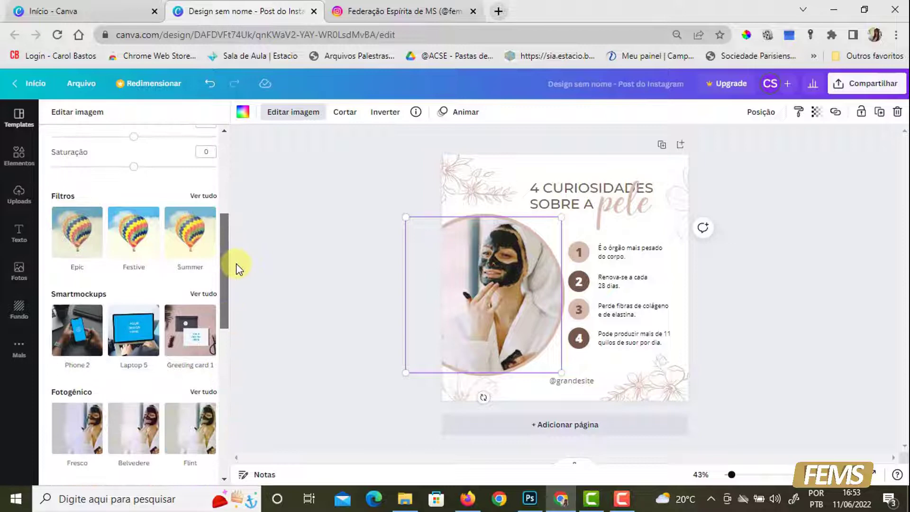
{"action": "left_click", "coordinate": [204, 199]}
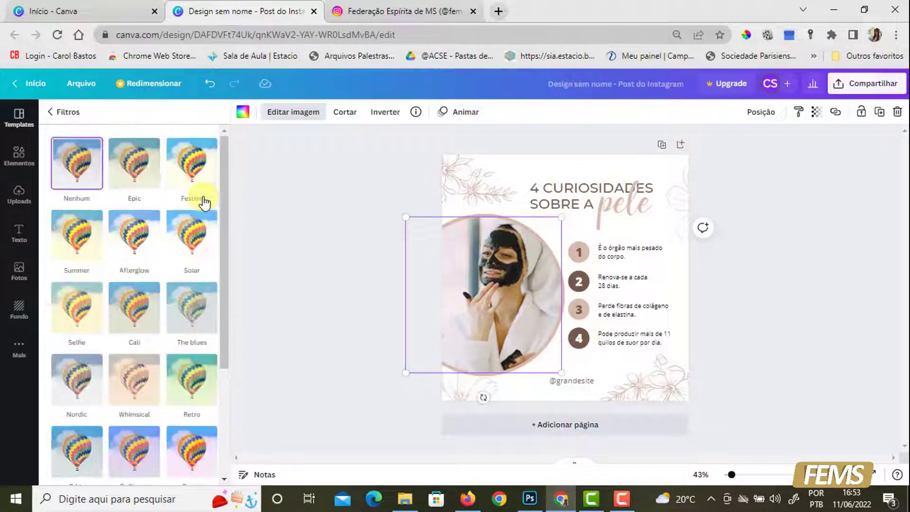
{"action": "left_click_drag", "start_coordinate": [227, 205], "coordinate": [226, 327]}
{"action": "left_click", "coordinate": [51, 112]}
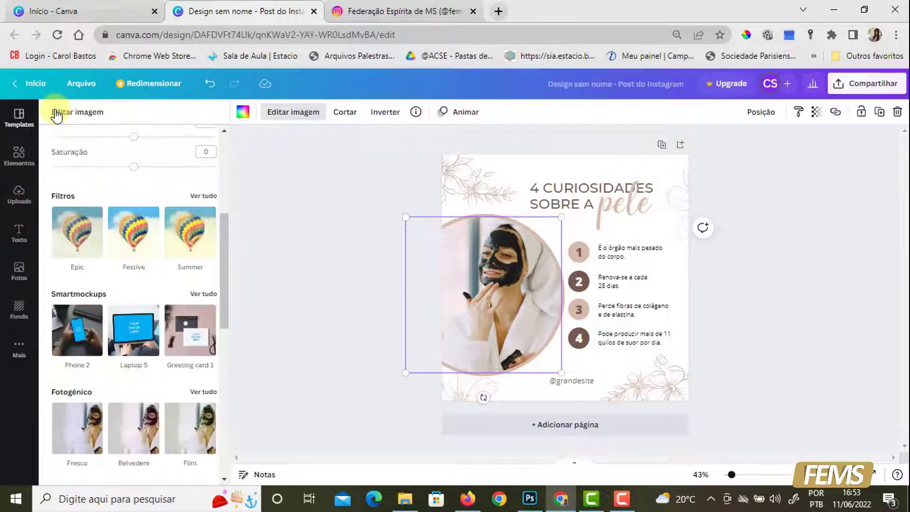
{"action": "left_click", "coordinate": [561, 385]}
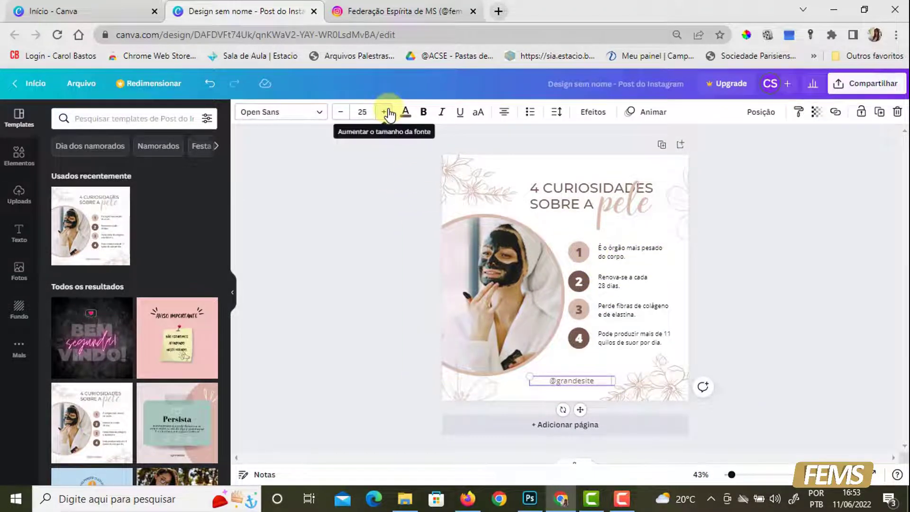
{"action": "left_click", "coordinate": [545, 187]}
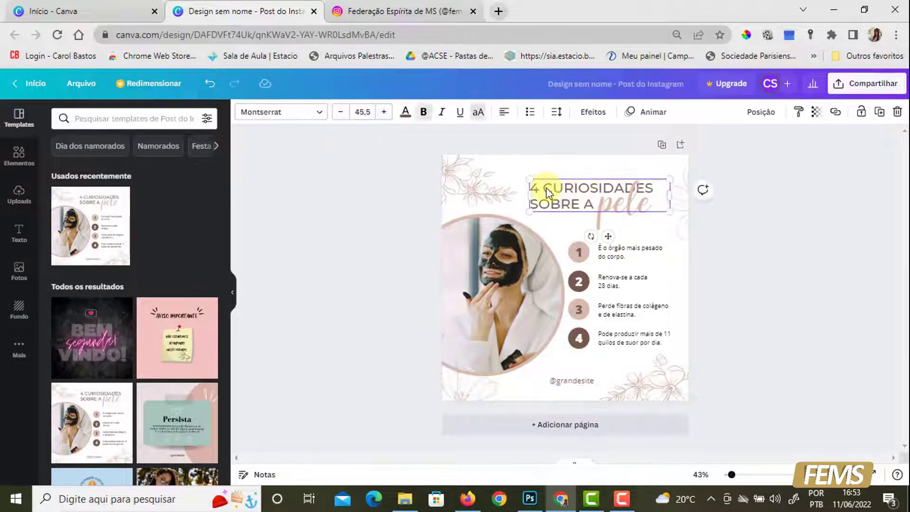
{"action": "left_click", "coordinate": [382, 112]}
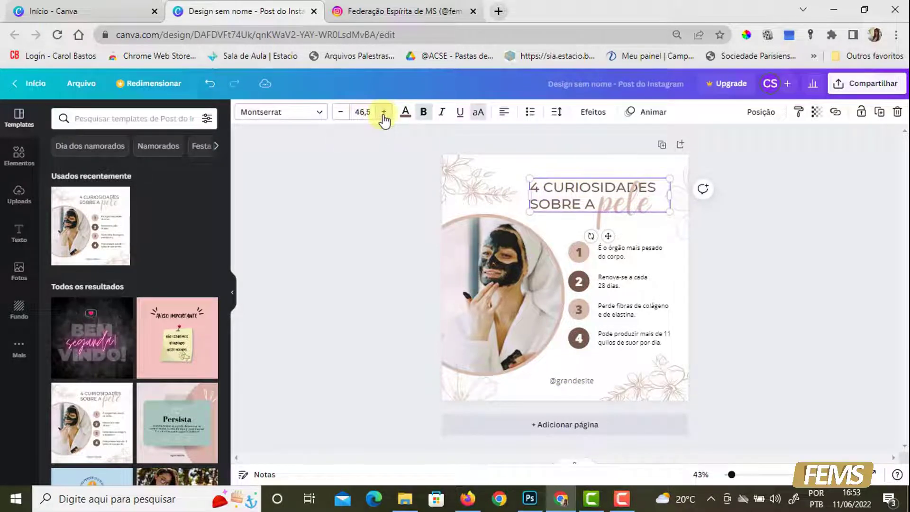
{"action": "left_click", "coordinate": [382, 113]}
{"action": "left_click", "coordinate": [382, 113]}
{"action": "left_click", "coordinate": [382, 112]}
{"action": "left_click", "coordinate": [341, 112]}
{"action": "left_click", "coordinate": [341, 113]}
{"action": "left_click", "coordinate": [340, 112]}
{"action": "left_click", "coordinate": [340, 113]}
{"action": "left_click", "coordinate": [340, 112]}
{"action": "left_click", "coordinate": [340, 113]}
{"action": "left_click", "coordinate": [340, 112]}
{"action": "left_click", "coordinate": [340, 112]}
{"action": "left_click", "coordinate": [340, 112]}
{"action": "left_click", "coordinate": [341, 112]}
{"action": "left_click", "coordinate": [341, 113]}
{"action": "left_click", "coordinate": [384, 112]}
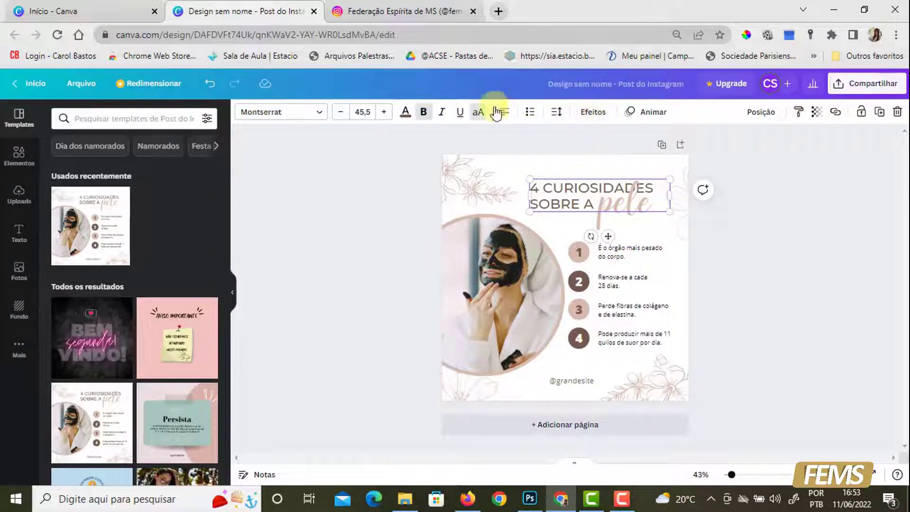
{"action": "left_click", "coordinate": [405, 116]}
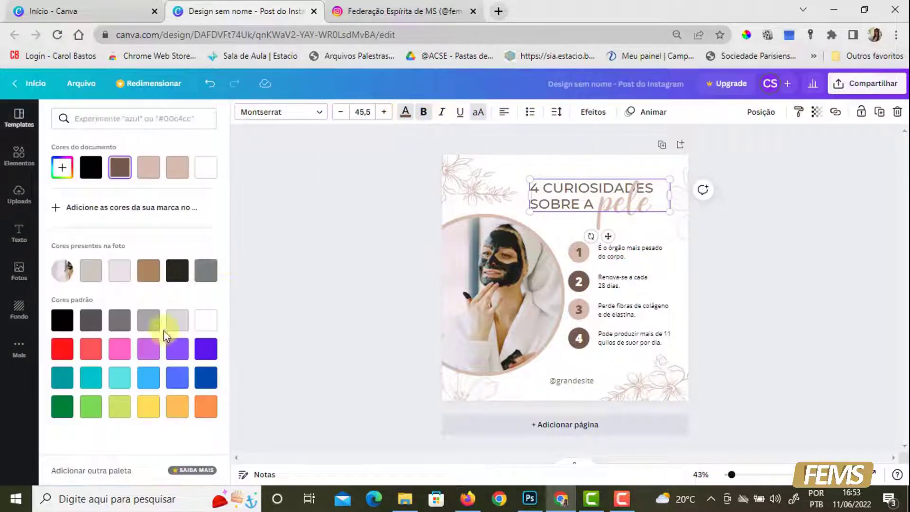
{"action": "left_click", "coordinate": [203, 349]}
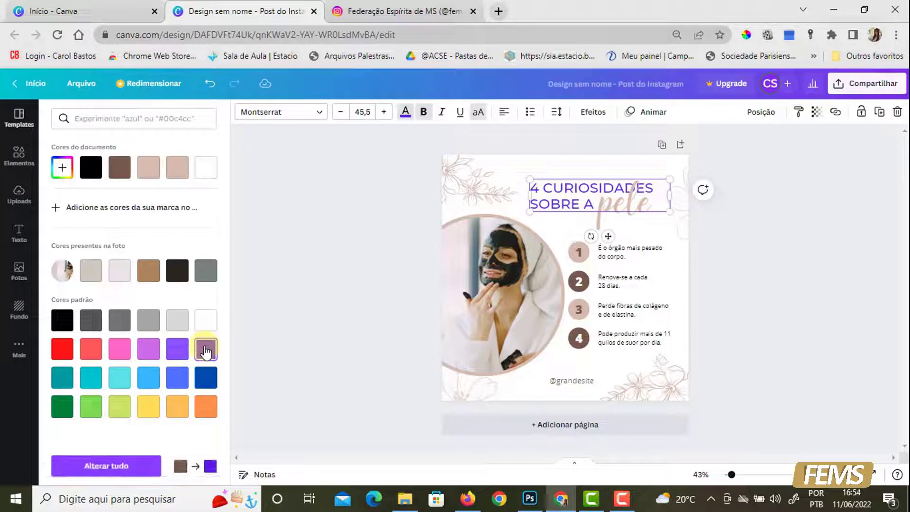
{"action": "key", "text": "ctrl+z"}
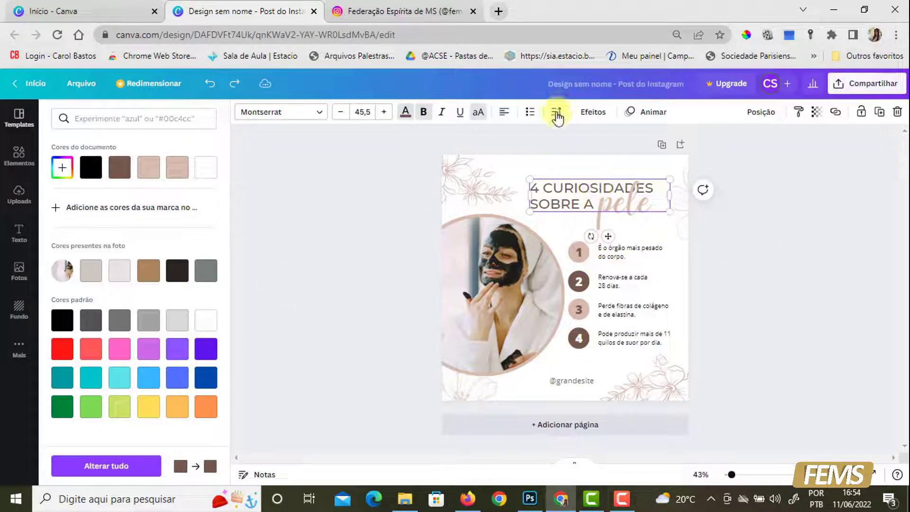
{"action": "left_click", "coordinate": [503, 113]}
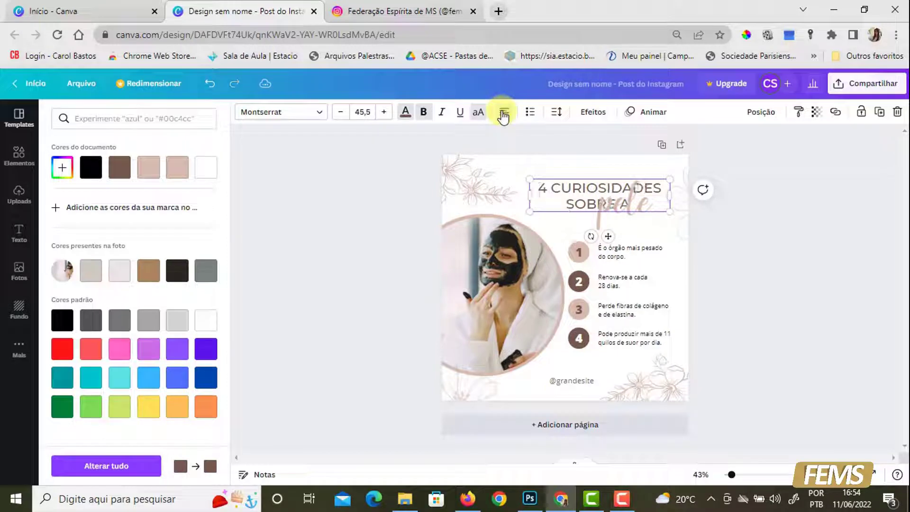
{"action": "left_click", "coordinate": [503, 114]}
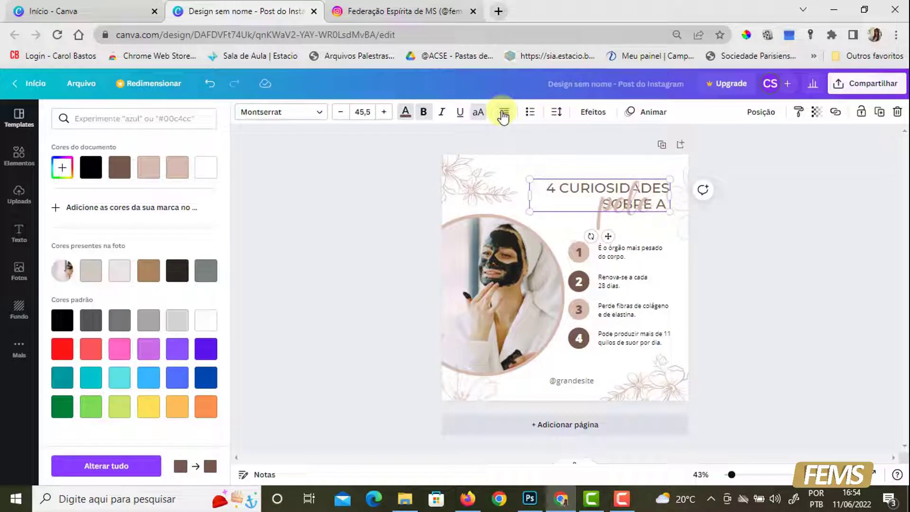
{"action": "left_click", "coordinate": [504, 114]}
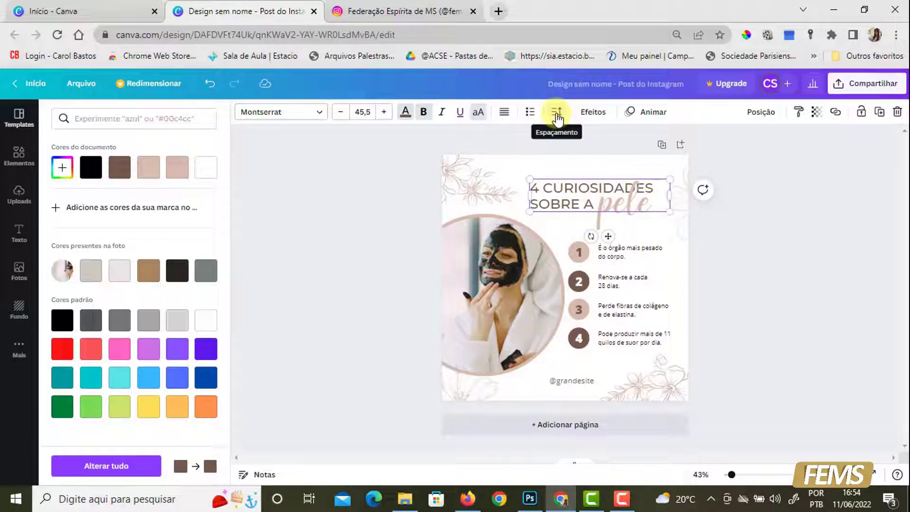
- Adjust the title's line spacing in the Espaçamento panel, entering the value directly
{"action": "left_click", "coordinate": [557, 116]}
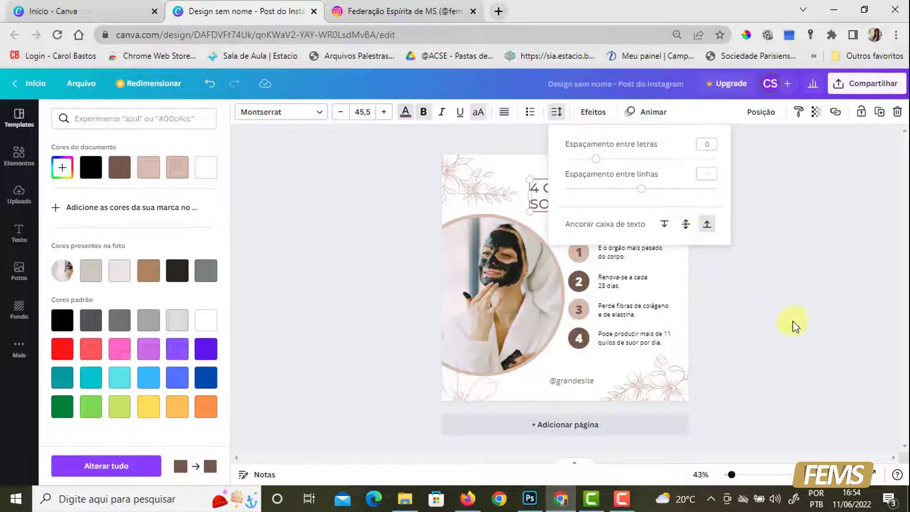
{"action": "left_click", "coordinate": [705, 225]}
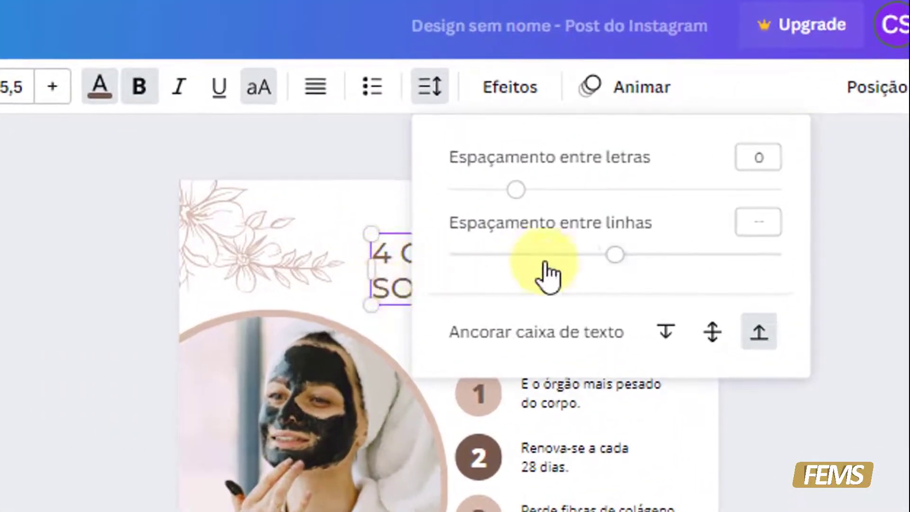
{"action": "mouse_move", "coordinate": [616, 254]}
{"action": "left_mouse_down"}
{"action": "mouse_move", "coordinate": [690, 258]}
{"action": "mouse_move", "coordinate": [544, 259]}
{"action": "mouse_move", "coordinate": [618, 269]}
{"action": "left_mouse_up"}
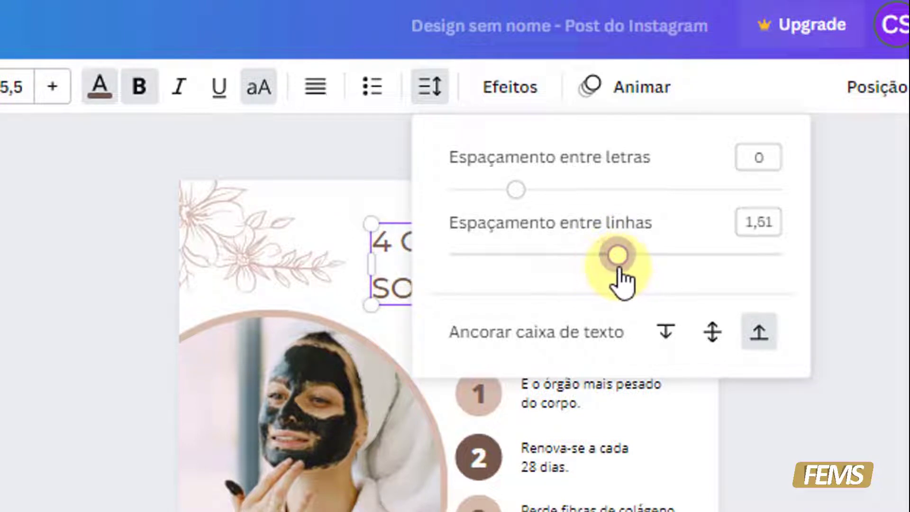
{"action": "left_click", "coordinate": [754, 222]}
{"action": "type", "text": "0"}
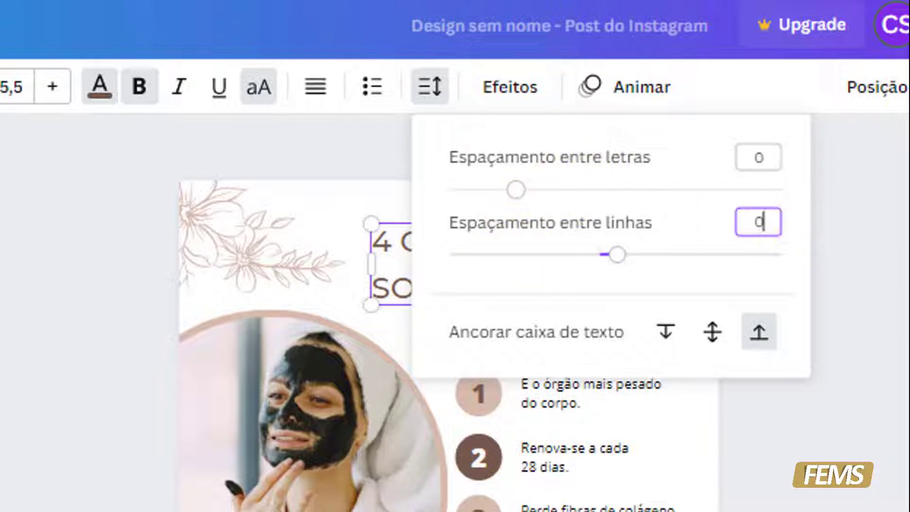
{"action": "key", "text": "Return"}
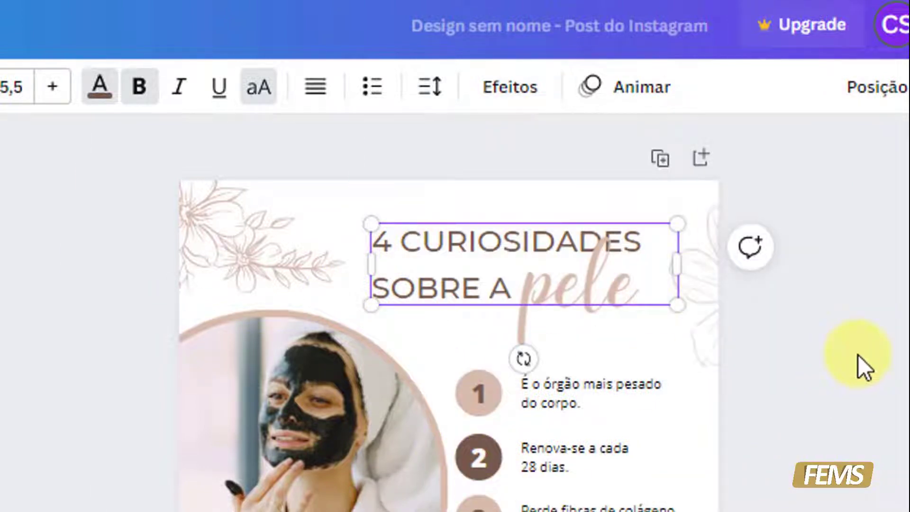
{"action": "key", "text": "ctrl+minus"}
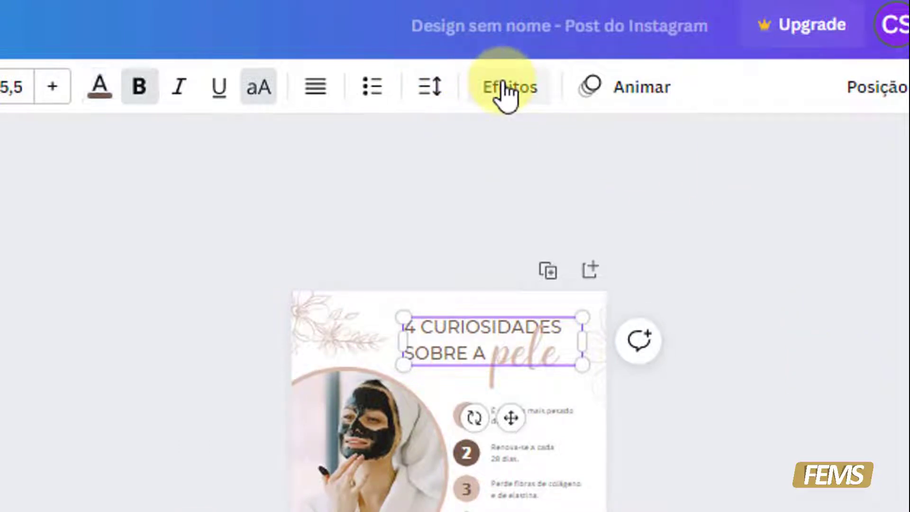
- Widen the title's letter spacing to 150
{"action": "left_click", "coordinate": [433, 91]}
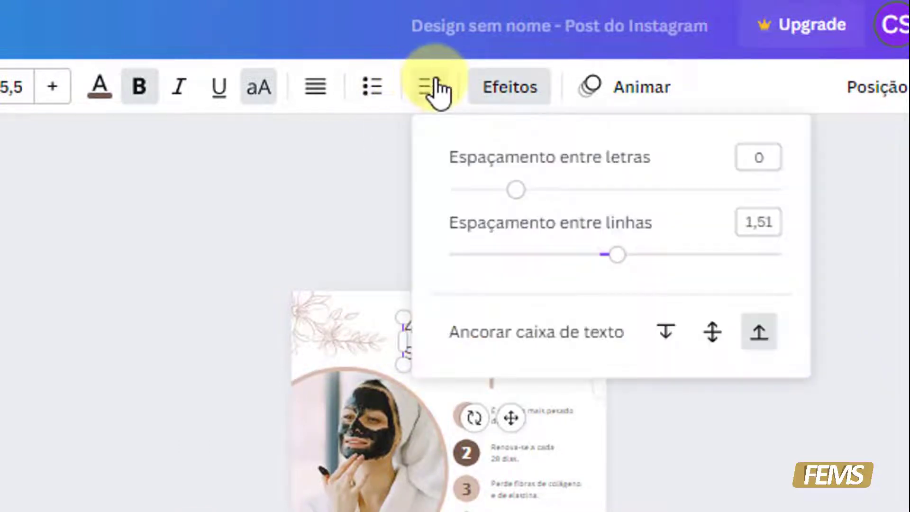
{"action": "left_click", "coordinate": [847, 497]}
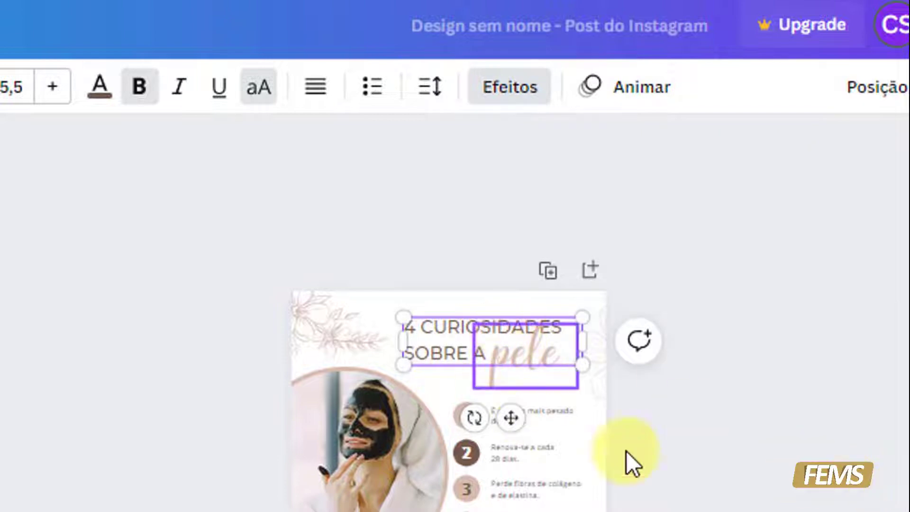
{"action": "left_click", "coordinate": [424, 97]}
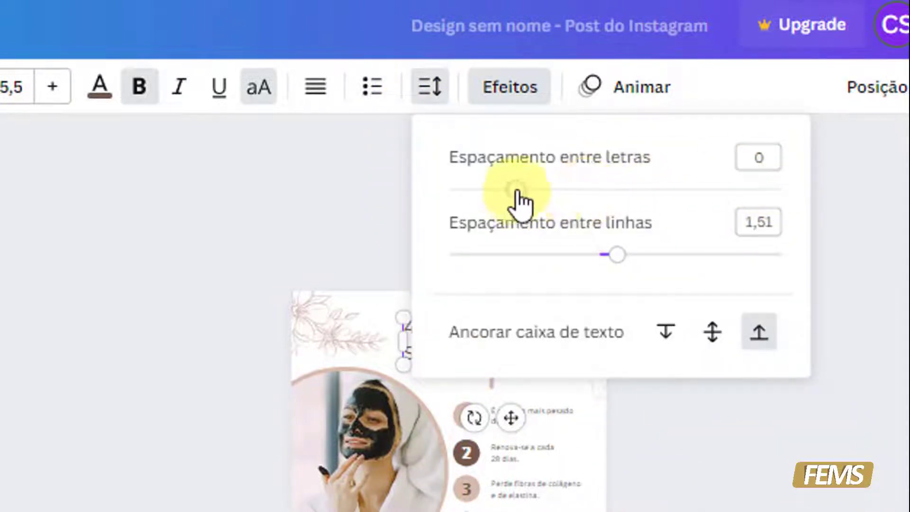
{"action": "left_click_drag", "start_coordinate": [517, 189], "coordinate": [565, 189]}
{"action": "left_click", "coordinate": [800, 455]}
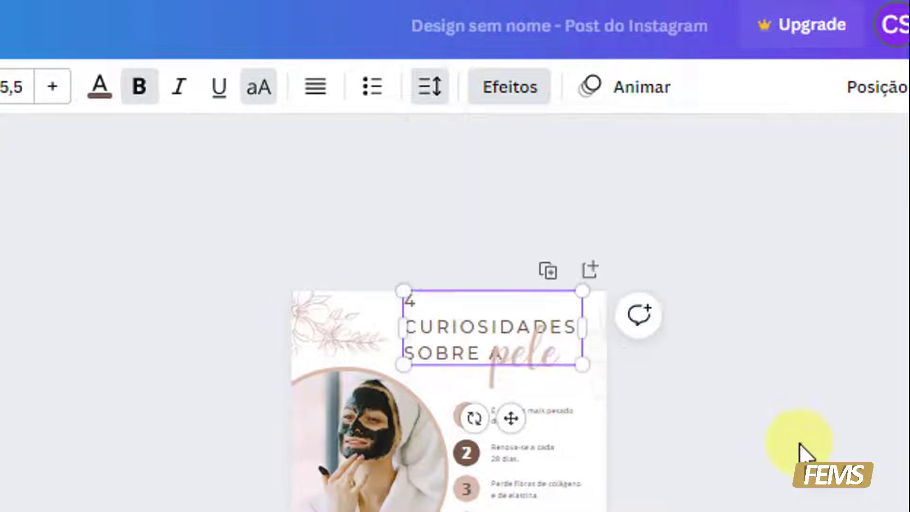
{"action": "key", "text": "ctrl+plus"}
{"action": "key", "text": "ctrl+plus"}
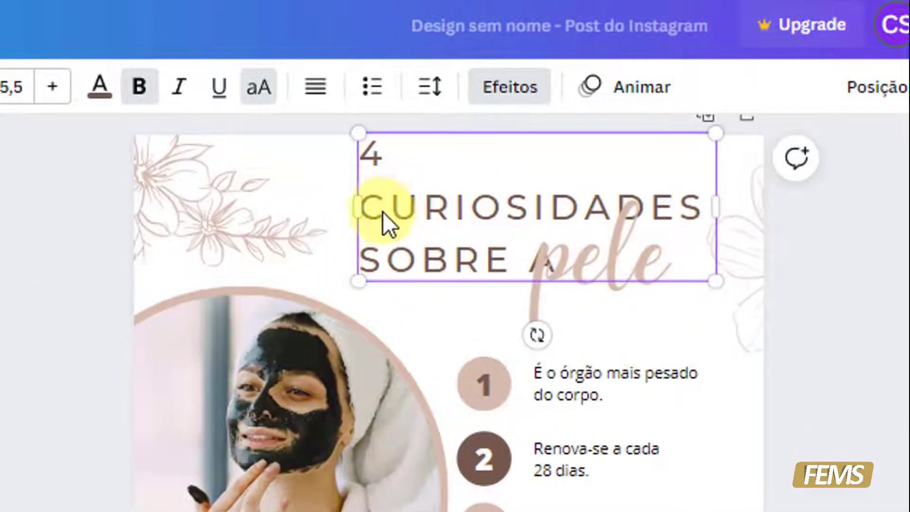
- Reduce the title's letter spacing back to 89 so it fits on two lines
{"action": "left_click", "coordinate": [428, 92]}
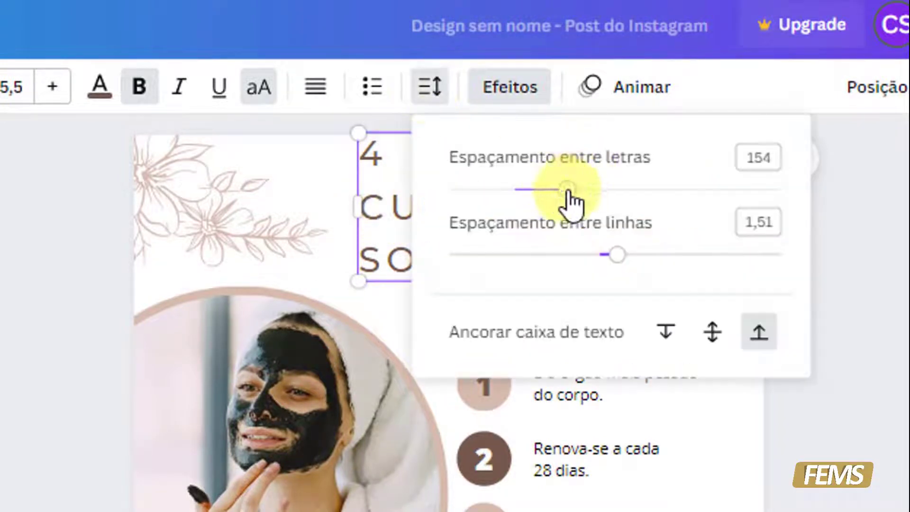
{"action": "left_click_drag", "start_coordinate": [567, 190], "coordinate": [516, 190]}
{"action": "left_click", "coordinate": [272, 234]}
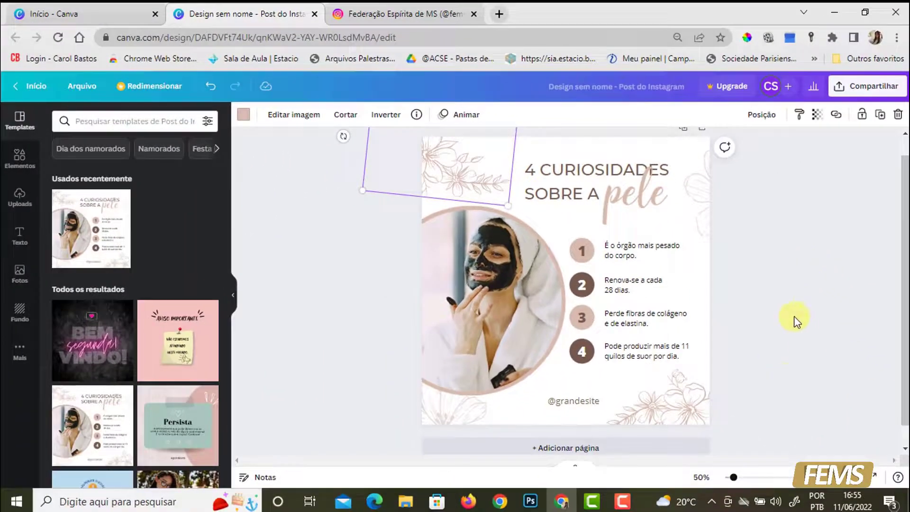
{"action": "left_click", "coordinate": [696, 251]}
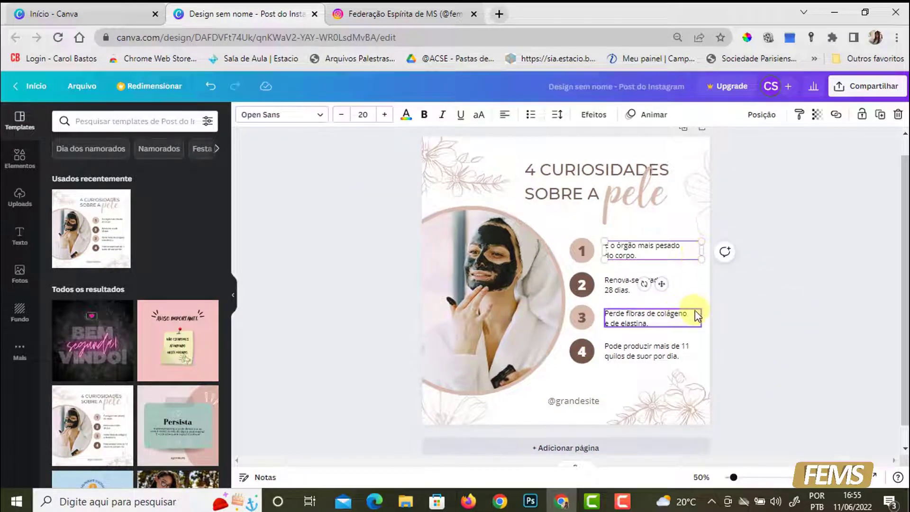
{"action": "left_click", "coordinate": [704, 295]}
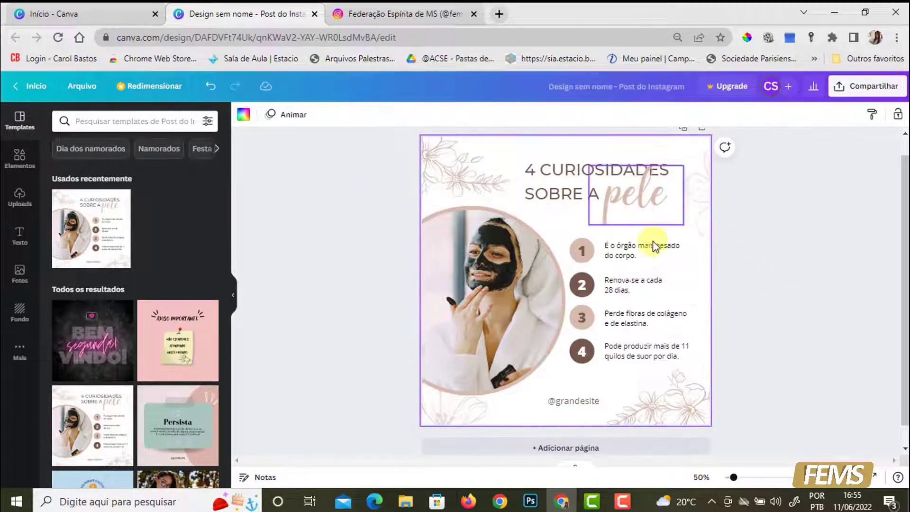
{"action": "left_click", "coordinate": [625, 252]}
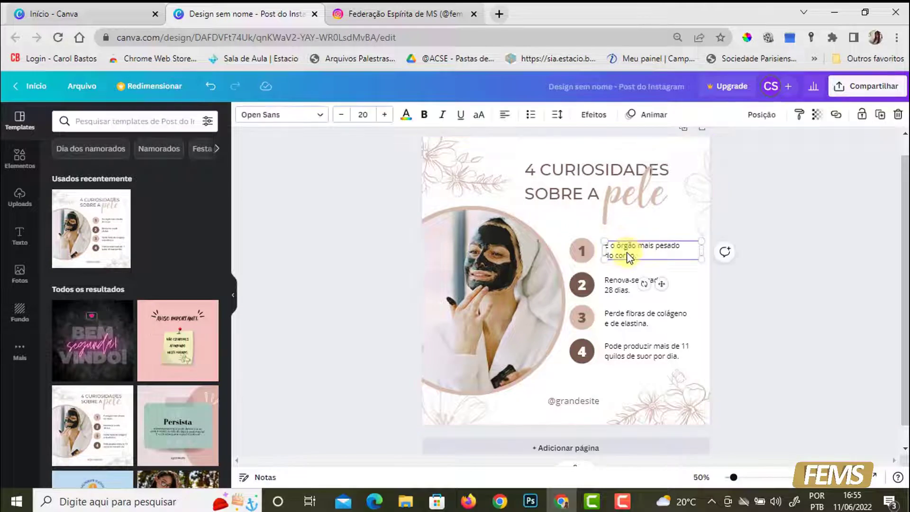
{"action": "left_click", "coordinate": [590, 117]}
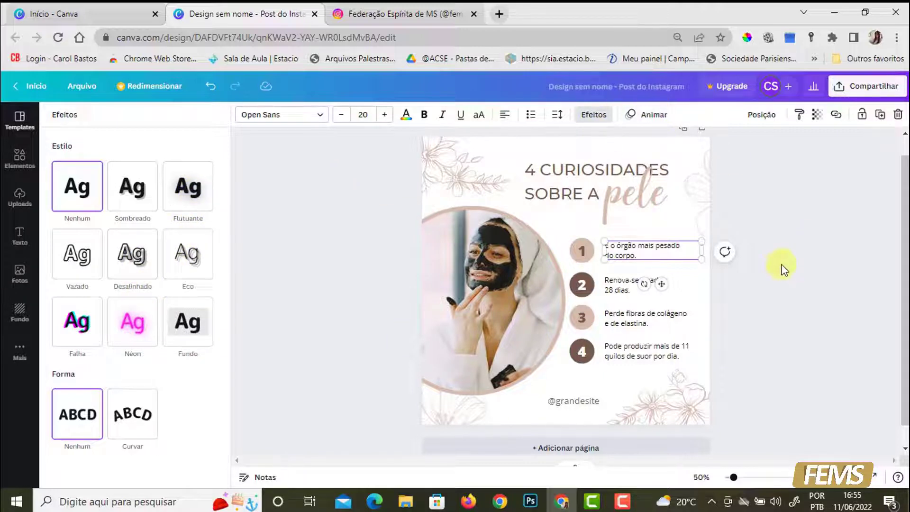
{"action": "left_click", "coordinate": [802, 258]}
{"action": "left_click", "coordinate": [856, 340]}
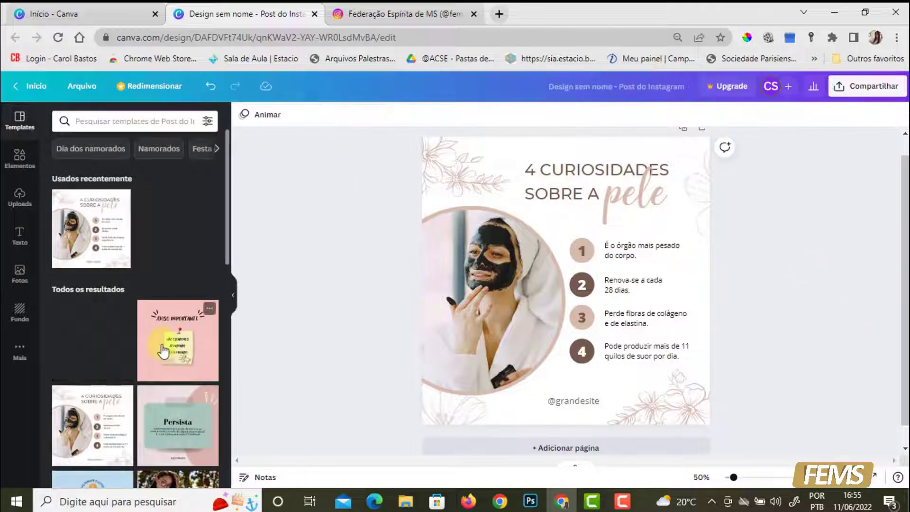
{"action": "scroll", "coordinate": [163, 356], "scroll_direction": "down", "scroll_amount": 4}
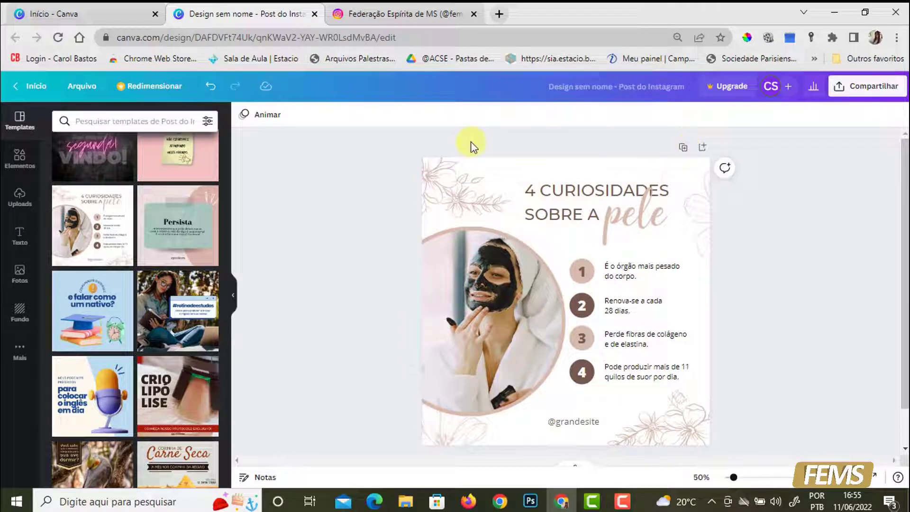
- Duplicate the first page, then delete the duplicate
{"action": "left_click", "coordinate": [682, 151]}
{"action": "scroll", "coordinate": [756, 299], "scroll_direction": "up", "scroll_amount": 5}
{"action": "scroll", "coordinate": [757, 305], "scroll_direction": "down", "scroll_amount": 5}
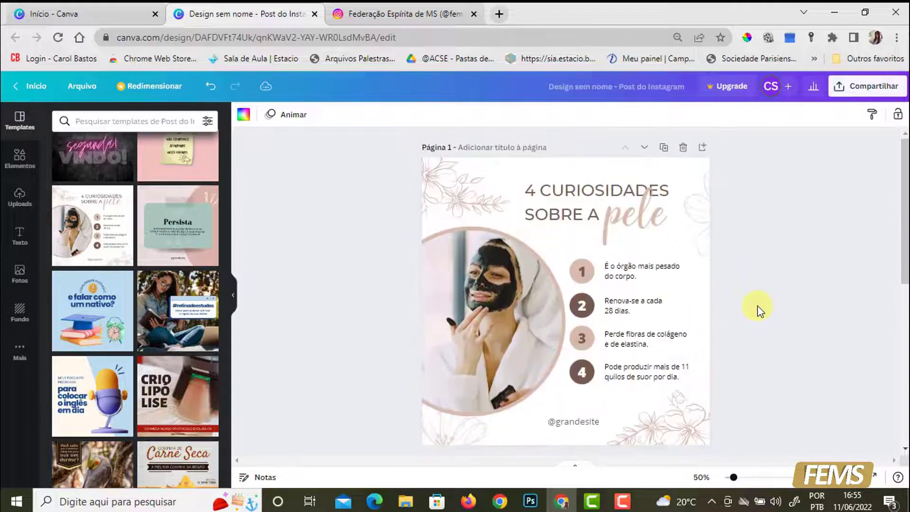
{"action": "scroll", "coordinate": [757, 306], "scroll_direction": "up", "scroll_amount": 1}
{"action": "scroll", "coordinate": [757, 305], "scroll_direction": "down", "scroll_amount": 1}
{"action": "scroll", "coordinate": [758, 305], "scroll_direction": "up", "scroll_amount": 4}
{"action": "scroll", "coordinate": [757, 305], "scroll_direction": "down", "scroll_amount": 5}
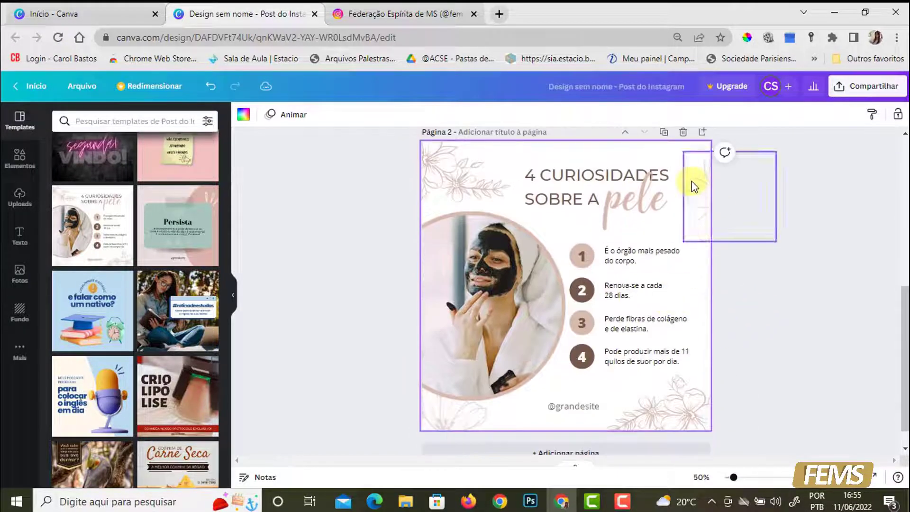
{"action": "left_click", "coordinate": [683, 131]}
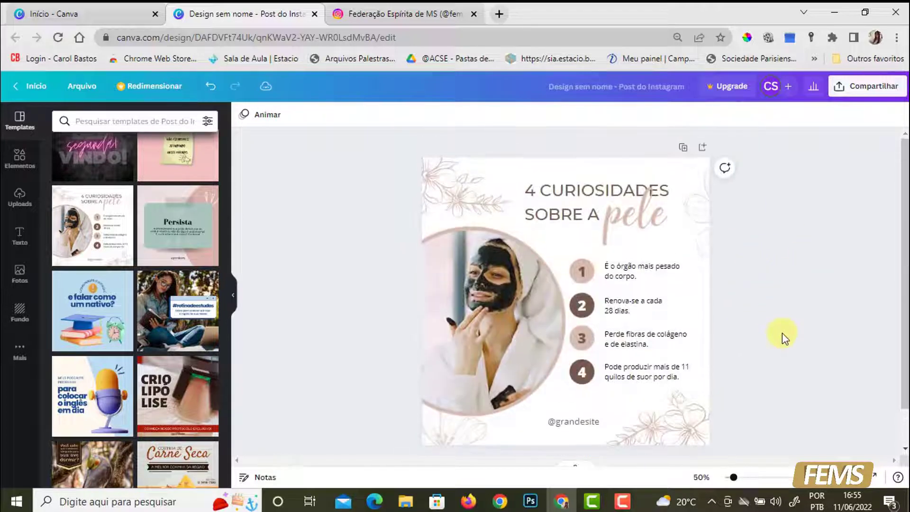
- Add a new blank page after the skin-curiosities post
{"action": "left_click", "coordinate": [561, 427]}
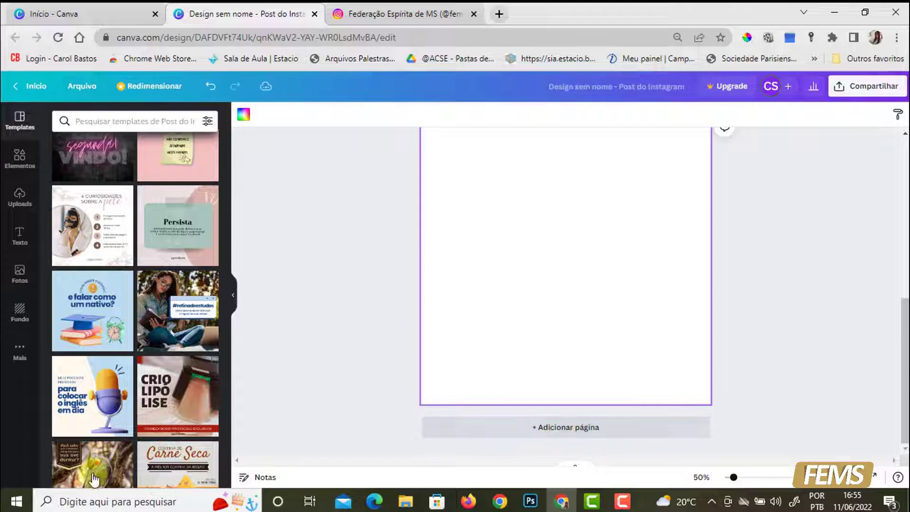
{"action": "scroll", "coordinate": [194, 253], "scroll_direction": "up", "scroll_amount": 2}
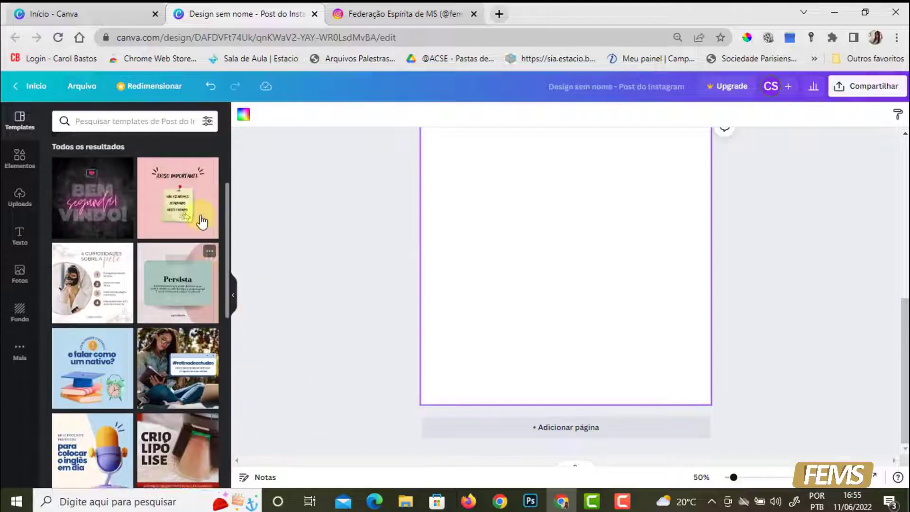
{"action": "scroll", "coordinate": [190, 308], "scroll_direction": "down", "scroll_amount": 5}
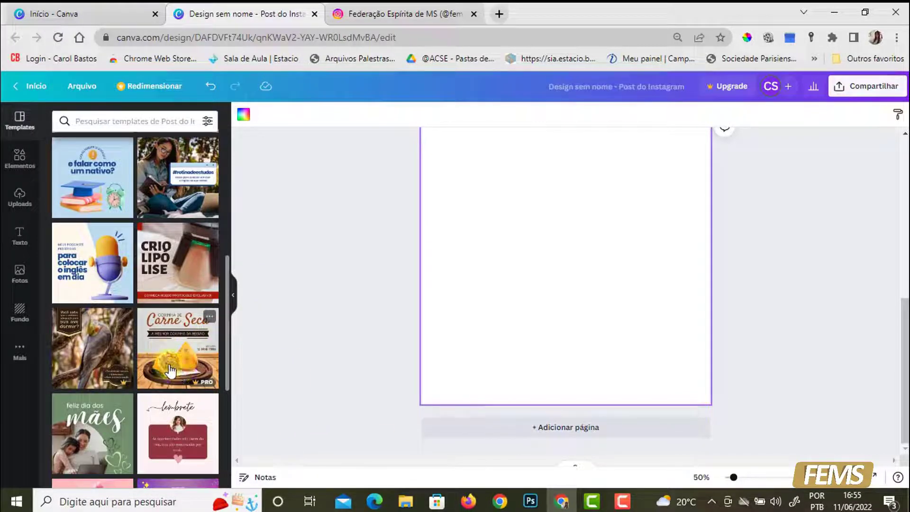
{"action": "left_click", "coordinate": [807, 377]}
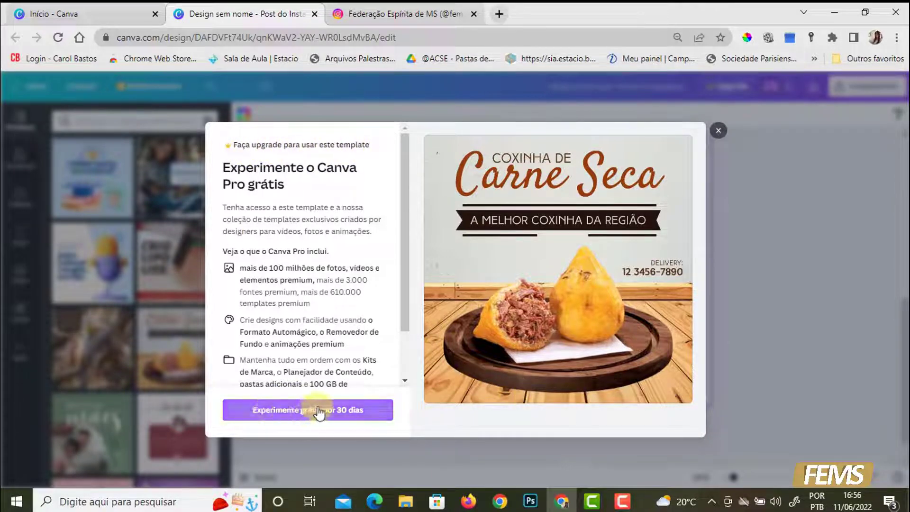
{"action": "left_click", "coordinate": [764, 292]}
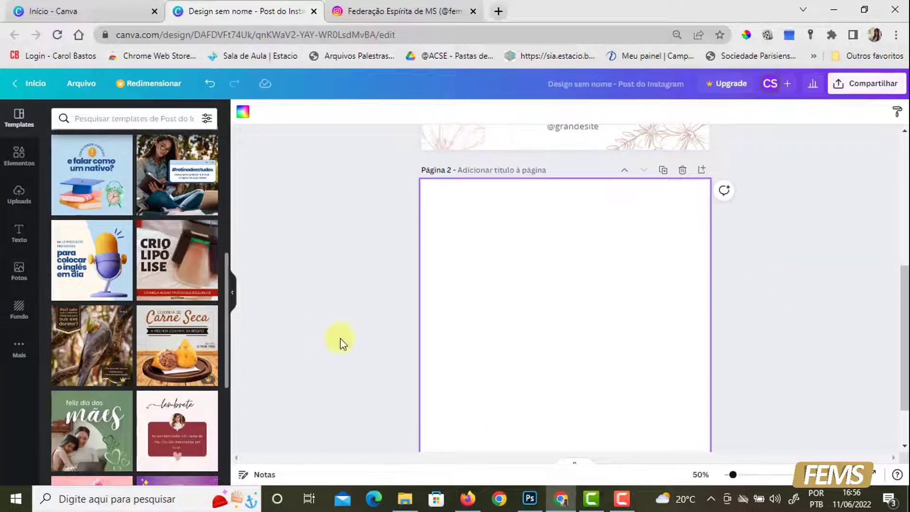
{"action": "scroll", "coordinate": [519, 293], "scroll_direction": "up", "scroll_amount": 2}
{"action": "scroll", "coordinate": [518, 301], "scroll_direction": "down", "scroll_amount": 2}
{"action": "left_click", "coordinate": [170, 351]}
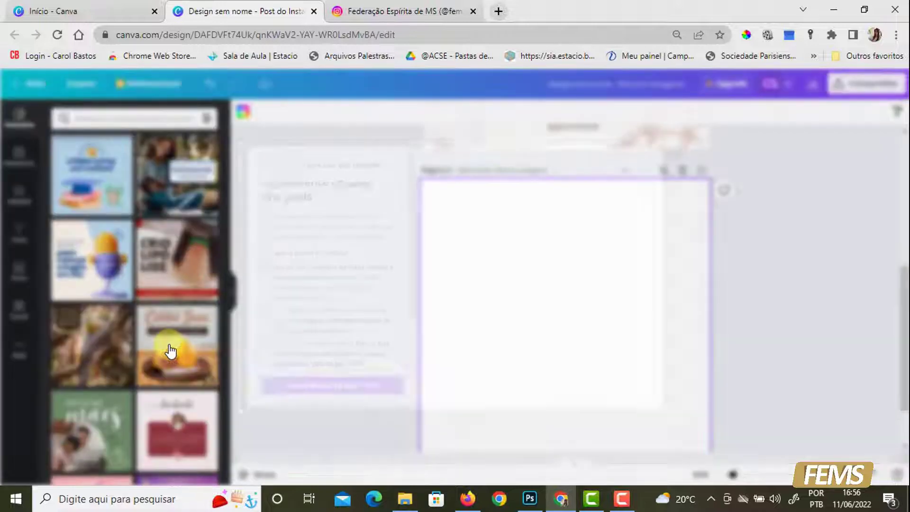
{"action": "scroll", "coordinate": [403, 305], "scroll_direction": "down", "scroll_amount": 2}
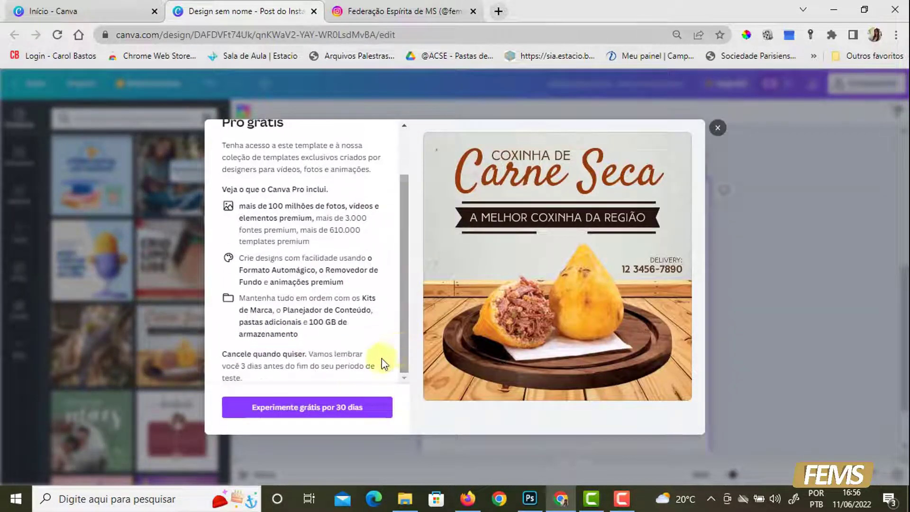
{"action": "left_click", "coordinate": [716, 128]}
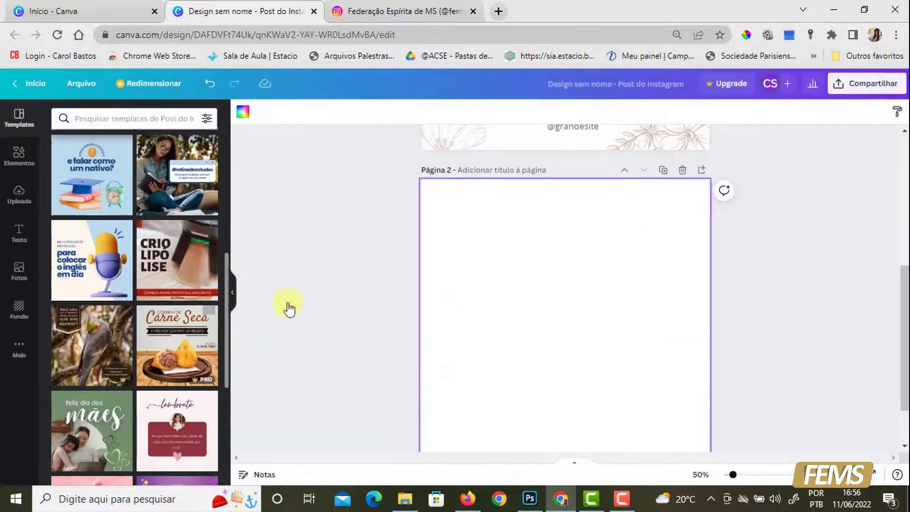
{"action": "left_click", "coordinate": [103, 356]}
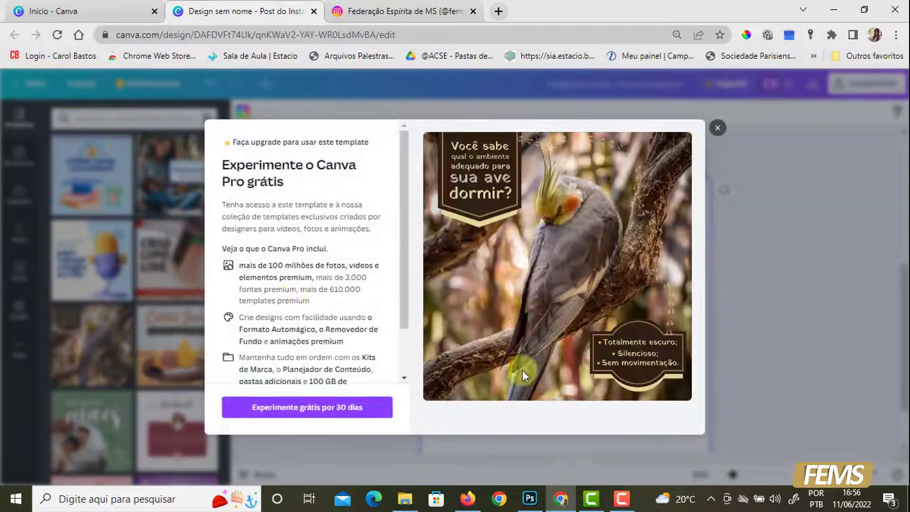
{"action": "left_click", "coordinate": [716, 129]}
{"action": "scroll", "coordinate": [132, 387], "scroll_direction": "down", "scroll_amount": 3}
{"action": "scroll", "coordinate": [132, 388], "scroll_direction": "down", "scroll_amount": 3}
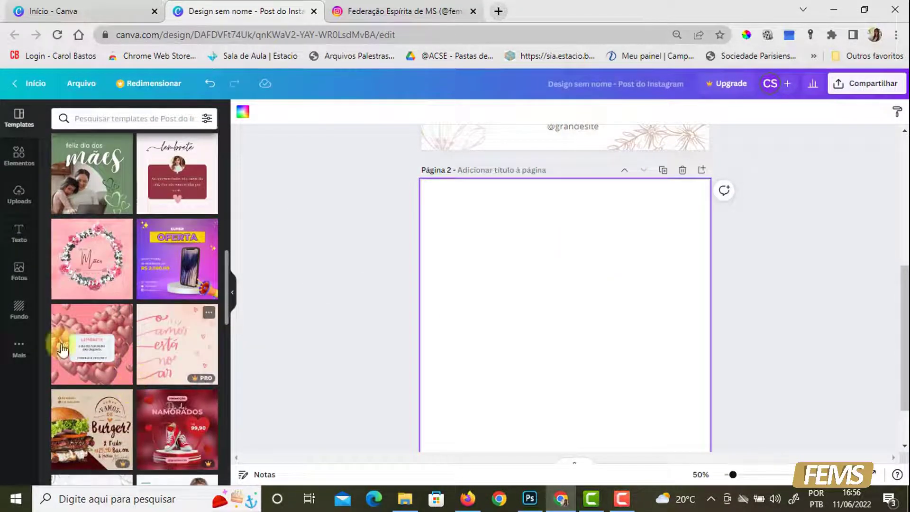
- Apply the pink-hearts 'LEMBRETE' template to page 2, reading 'O dia dos namorados está chegando!'
{"action": "left_click", "coordinate": [82, 352]}
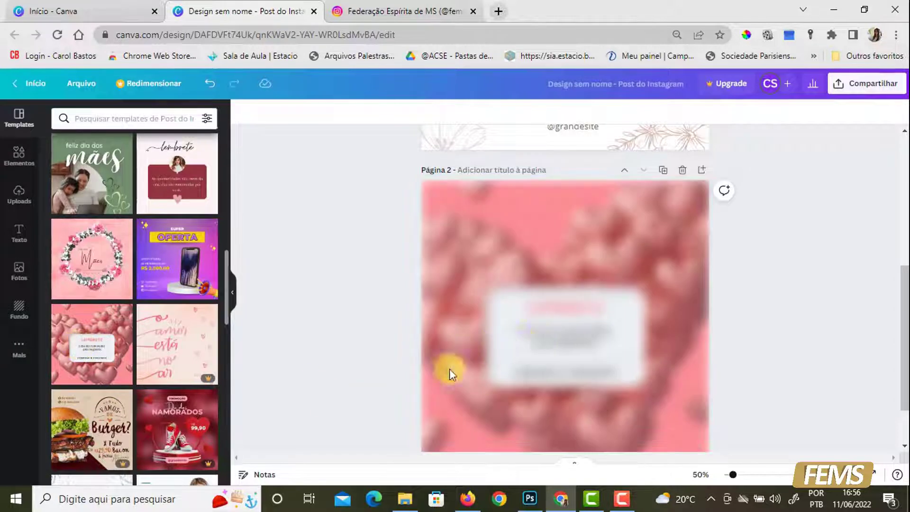
{"action": "left_click", "coordinate": [666, 327]}
{"action": "scroll", "coordinate": [669, 256], "scroll_direction": "down", "scroll_amount": 2}
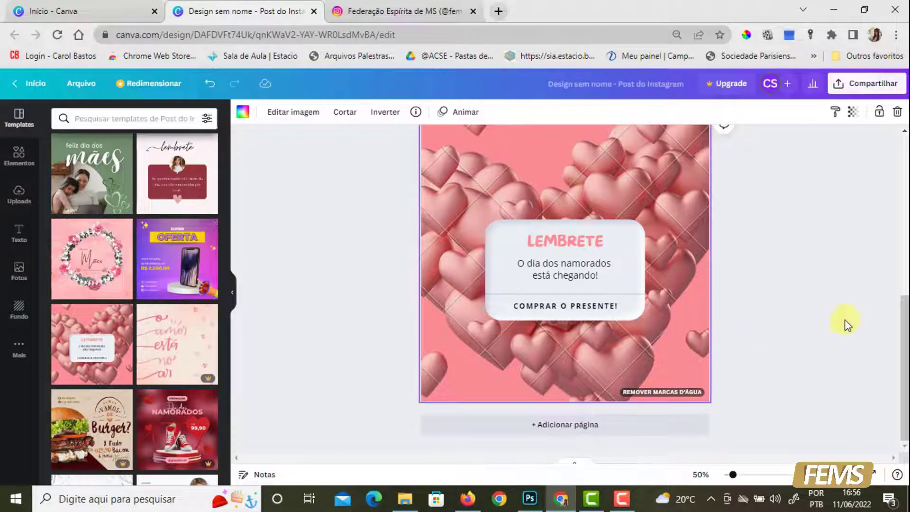
{"action": "scroll", "coordinate": [808, 368], "scroll_direction": "up", "scroll_amount": 2}
{"action": "scroll", "coordinate": [796, 379], "scroll_direction": "down", "scroll_amount": 2}
{"action": "scroll", "coordinate": [678, 264], "scroll_direction": "up", "scroll_amount": 1}
{"action": "scroll", "coordinate": [759, 321], "scroll_direction": "down", "scroll_amount": 1}
{"action": "scroll", "coordinate": [625, 375], "scroll_direction": "up", "scroll_amount": 1}
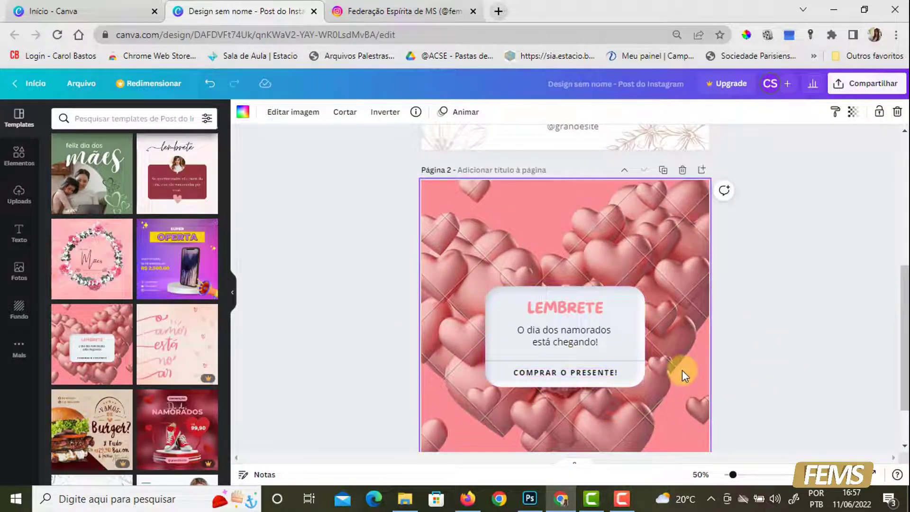
{"action": "scroll", "coordinate": [681, 371], "scroll_direction": "down", "scroll_amount": 1}
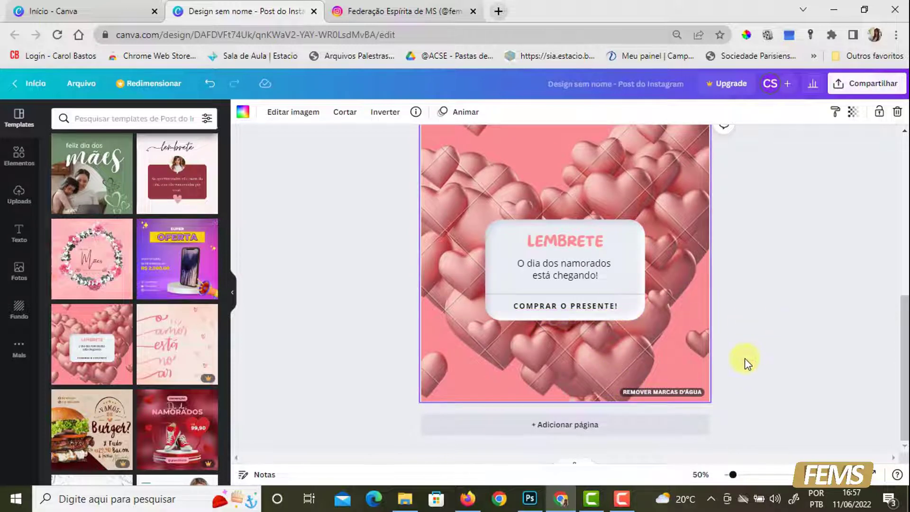
{"action": "scroll", "coordinate": [740, 345], "scroll_direction": "up", "scroll_amount": 1}
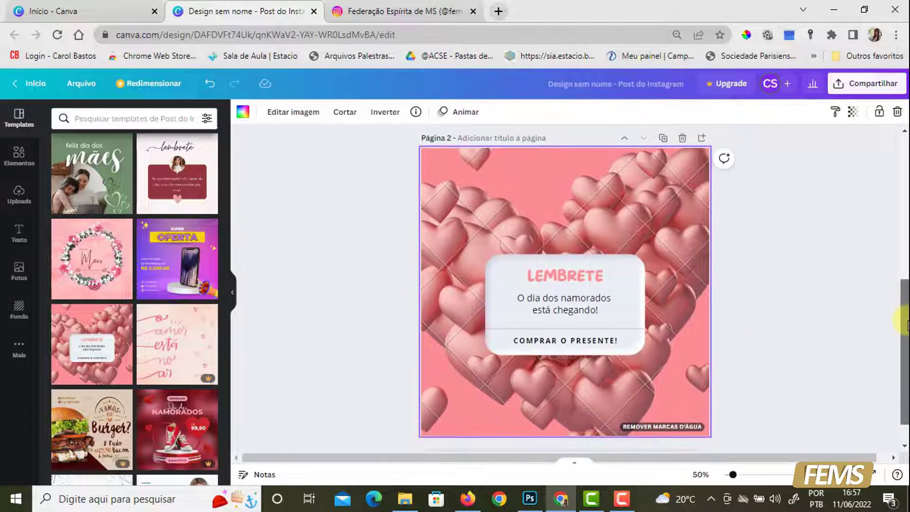
{"action": "left_click", "coordinate": [906, 326]}
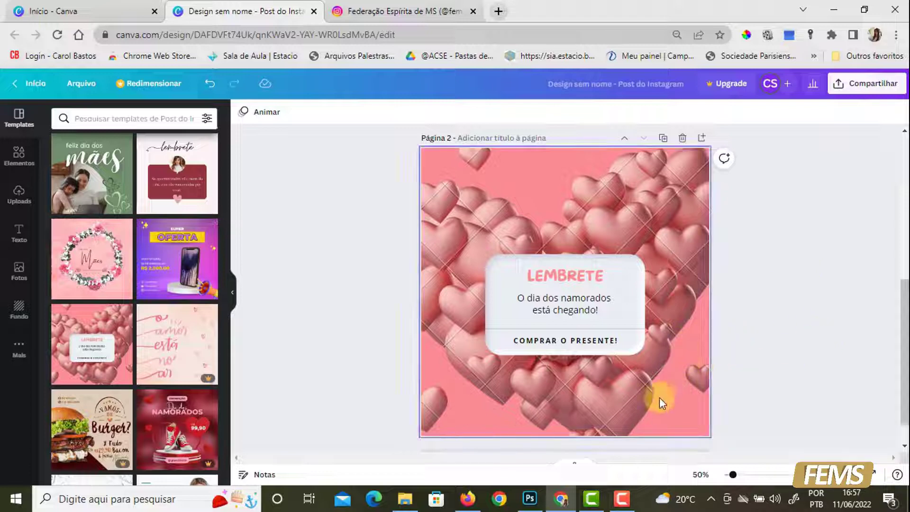
{"action": "left_click", "coordinate": [663, 419]}
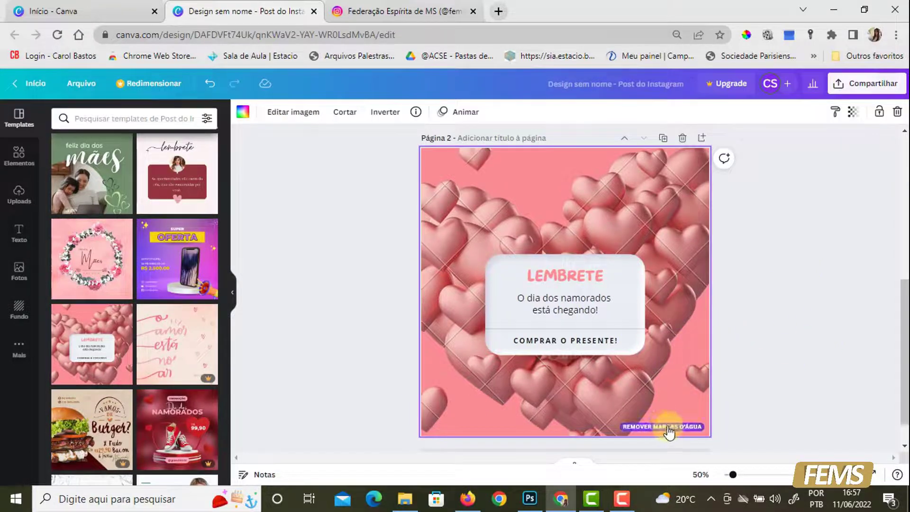
{"action": "left_click", "coordinate": [668, 428]}
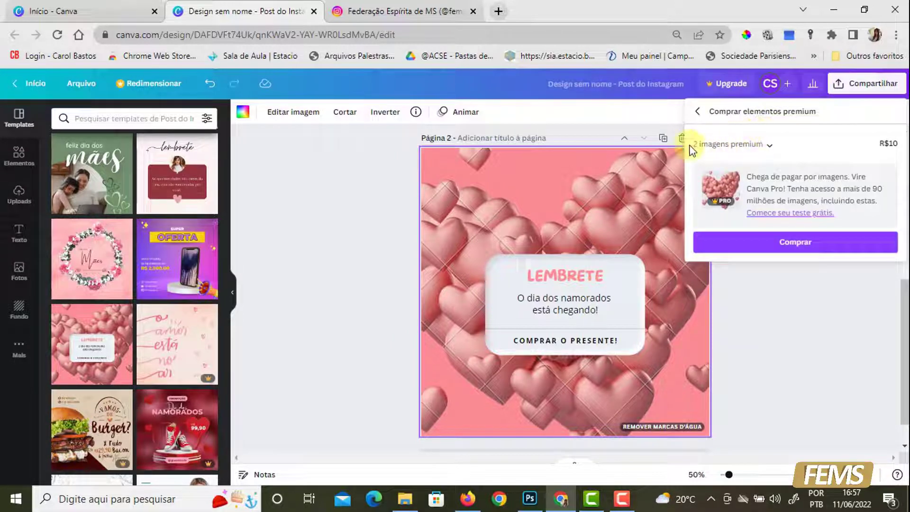
{"action": "left_click", "coordinate": [767, 145]}
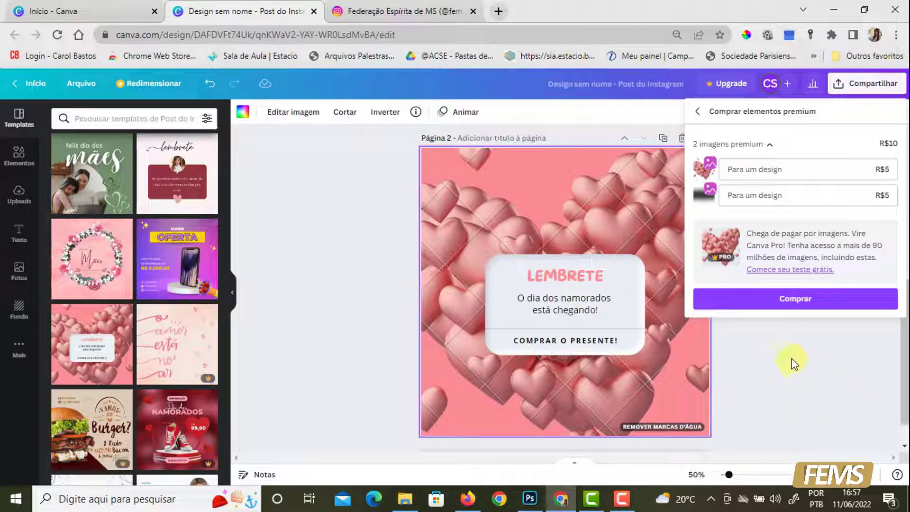
{"action": "left_click", "coordinate": [820, 338]}
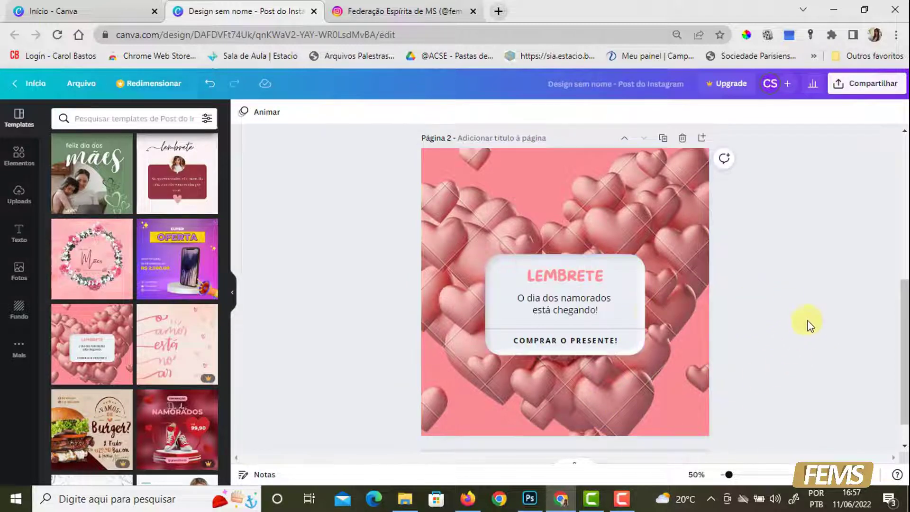
{"action": "scroll", "coordinate": [827, 369], "scroll_direction": "down", "scroll_amount": 1}
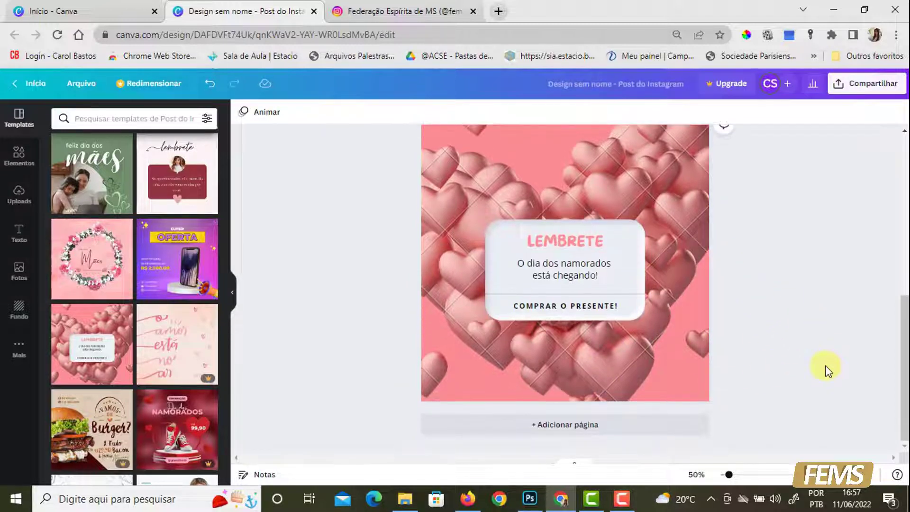
{"action": "scroll", "coordinate": [821, 368], "scroll_direction": "up", "scroll_amount": 3}
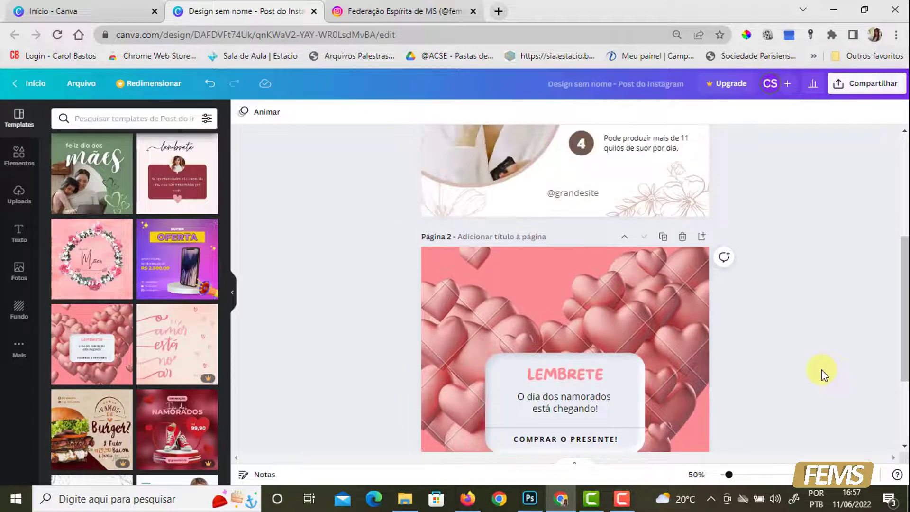
- Delete the pink-hearts page 2, leaving only the '4 CURIOSIDADES SOBRE A pele' post, and open Elementos
{"action": "left_click", "coordinate": [682, 237]}
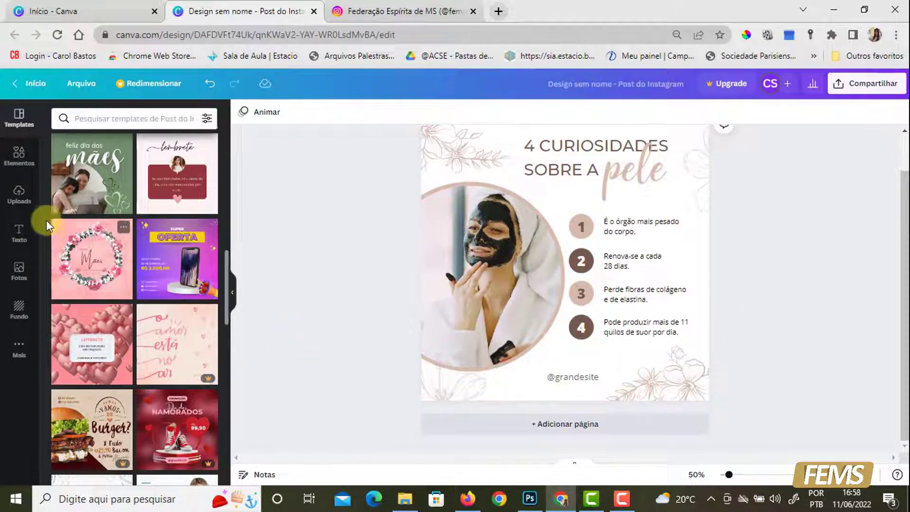
{"action": "left_click", "coordinate": [24, 163]}
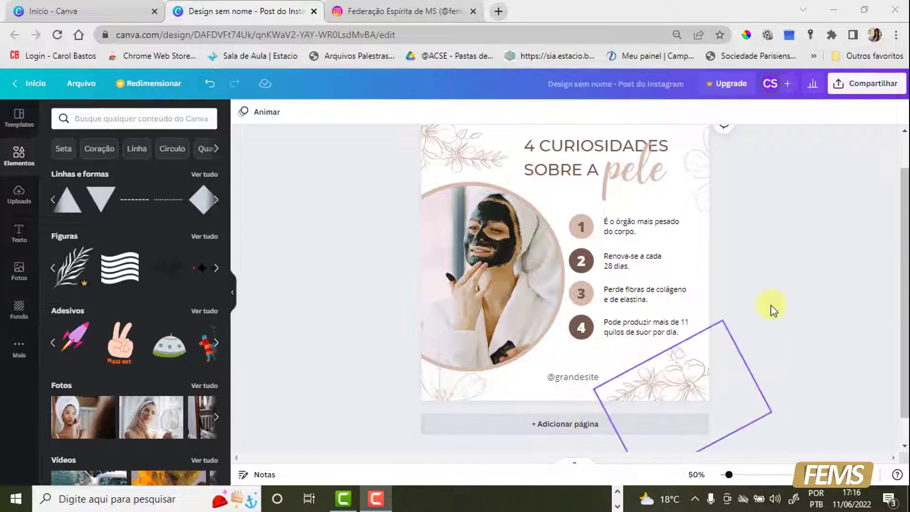
- Add a blank page at the end of the design and show all Figuras shapes
{"action": "left_click", "coordinate": [570, 429]}
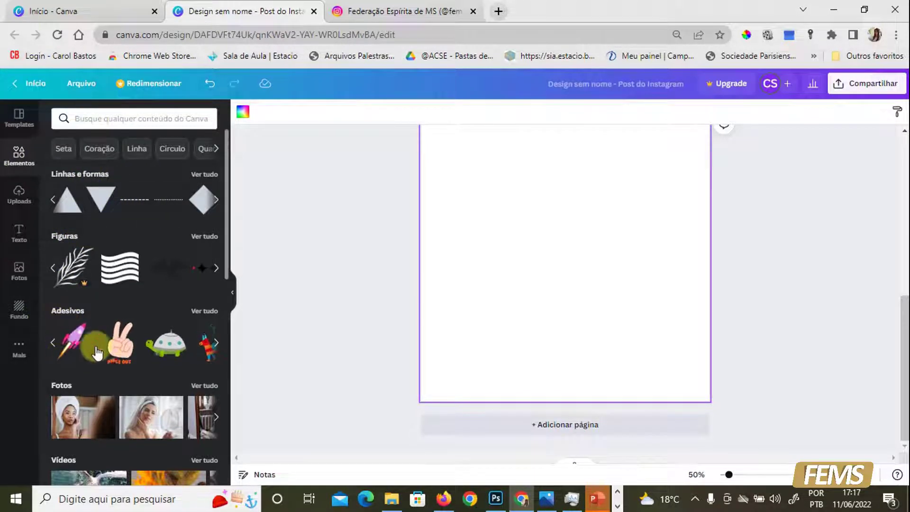
{"action": "left_click", "coordinate": [148, 118]}
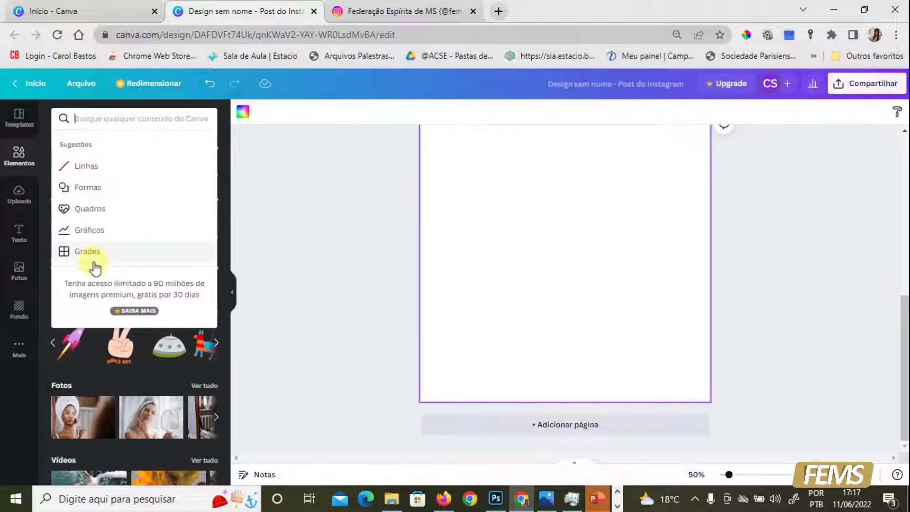
{"action": "key", "text": "Escape"}
{"action": "scroll", "coordinate": [164, 294], "scroll_direction": "down", "scroll_amount": 1}
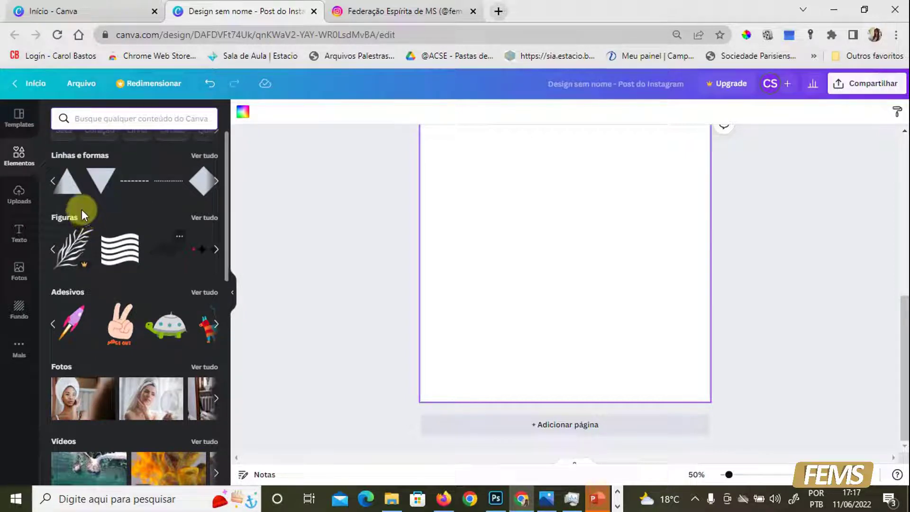
{"action": "scroll", "coordinate": [82, 209], "scroll_direction": "down", "scroll_amount": 3}
{"action": "scroll", "coordinate": [188, 231], "scroll_direction": "up", "scroll_amount": 3}
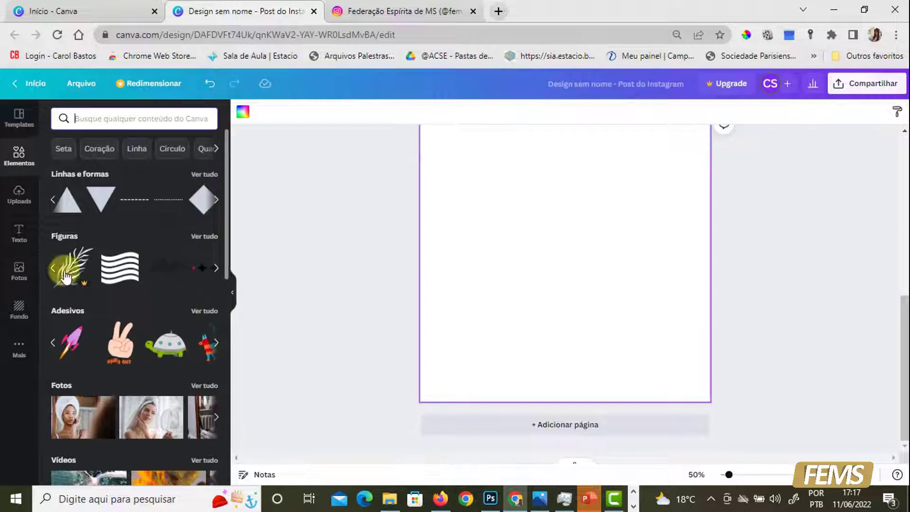
{"action": "left_click", "coordinate": [205, 237]}
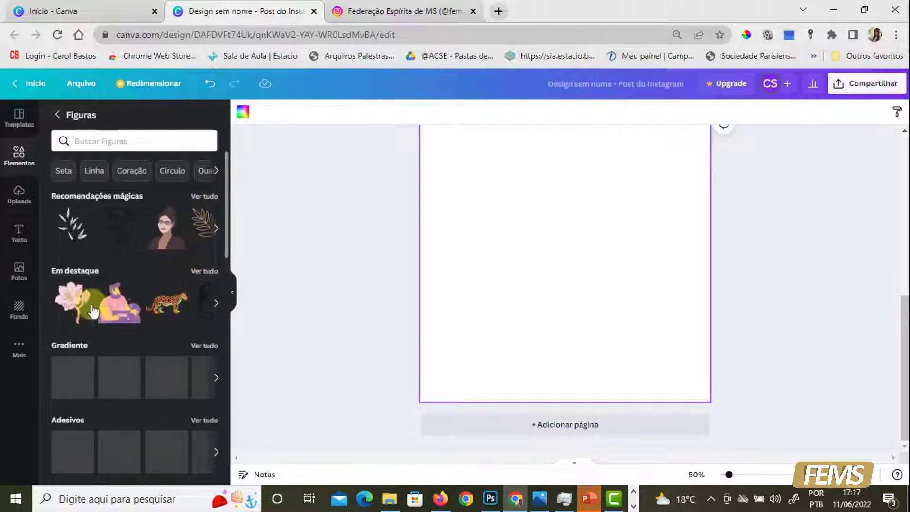
{"action": "scroll", "coordinate": [132, 307], "scroll_direction": "down", "scroll_amount": 2}
{"action": "scroll", "coordinate": [132, 307], "scroll_direction": "up", "scroll_amount": 2}
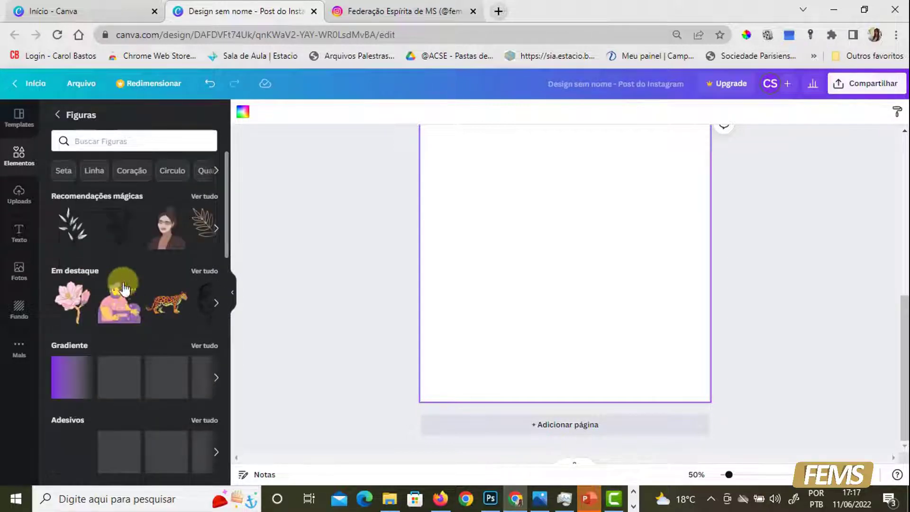
- Search graphics for 'flores' and place the black line-art flower in the page's bottom-right corner
{"action": "left_click", "coordinate": [118, 140]}
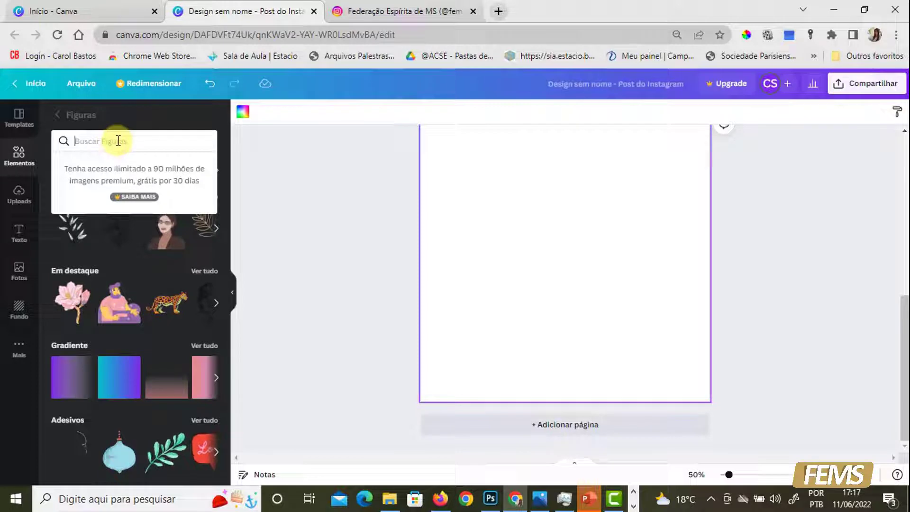
{"action": "type", "text": "flores"}
{"action": "key", "text": "Return"}
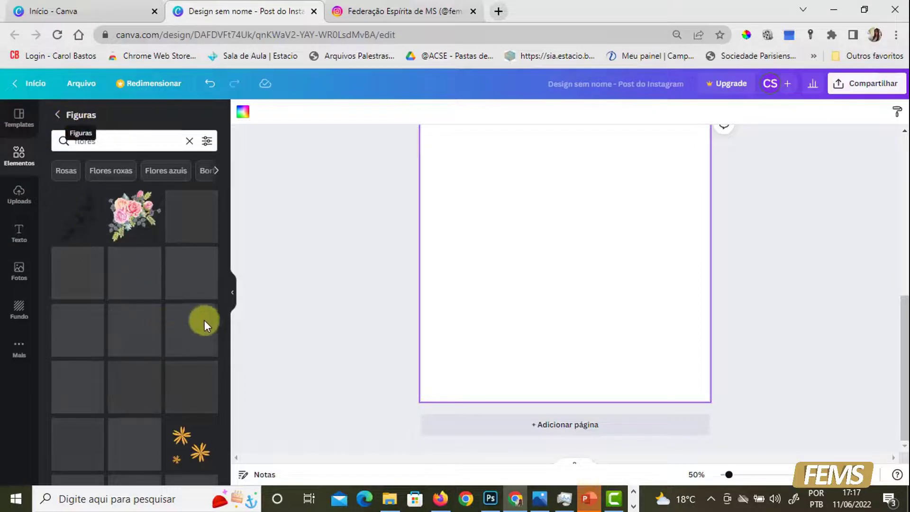
{"action": "left_click", "coordinate": [76, 225]}
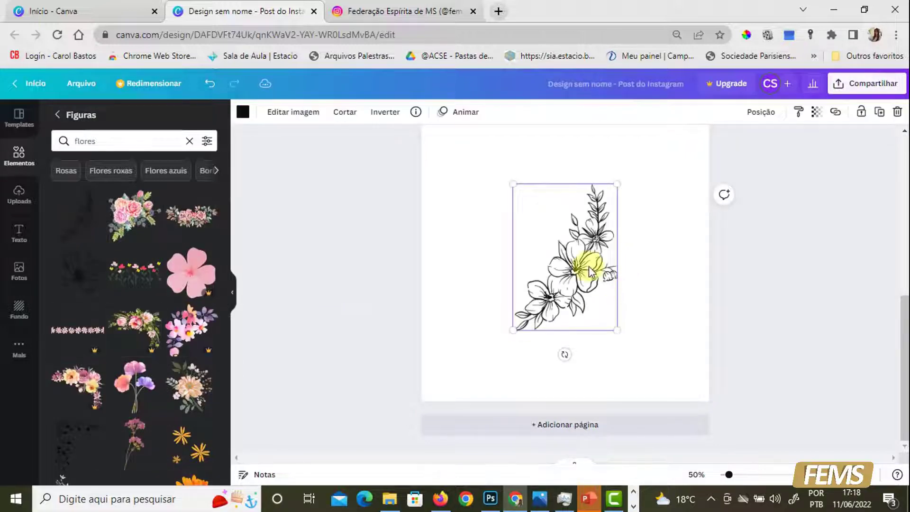
{"action": "mouse_move", "coordinate": [603, 272]}
{"action": "left_mouse_down"}
{"action": "mouse_move", "coordinate": [702, 334]}
{"action": "mouse_move", "coordinate": [690, 342]}
{"action": "left_mouse_up"}
{"action": "left_click", "coordinate": [242, 113]}
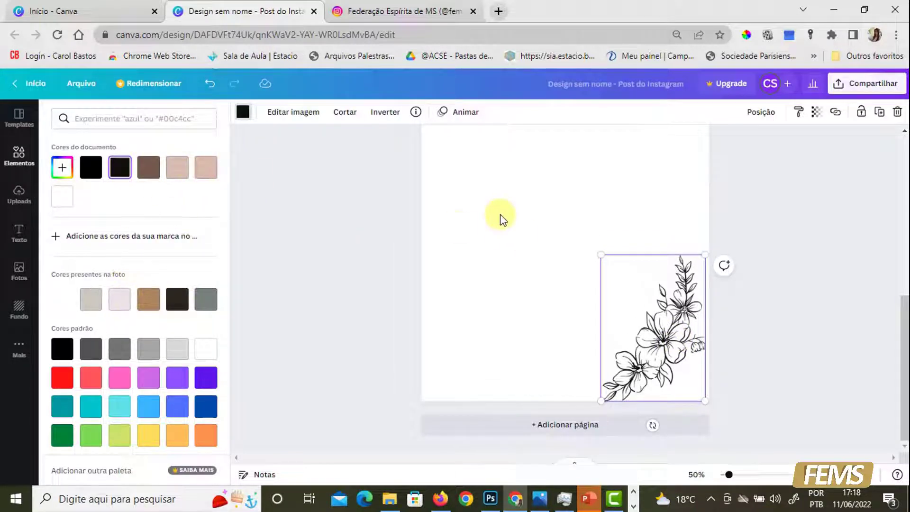
{"action": "key", "text": "Escape"}
{"action": "left_click", "coordinate": [472, 217]}
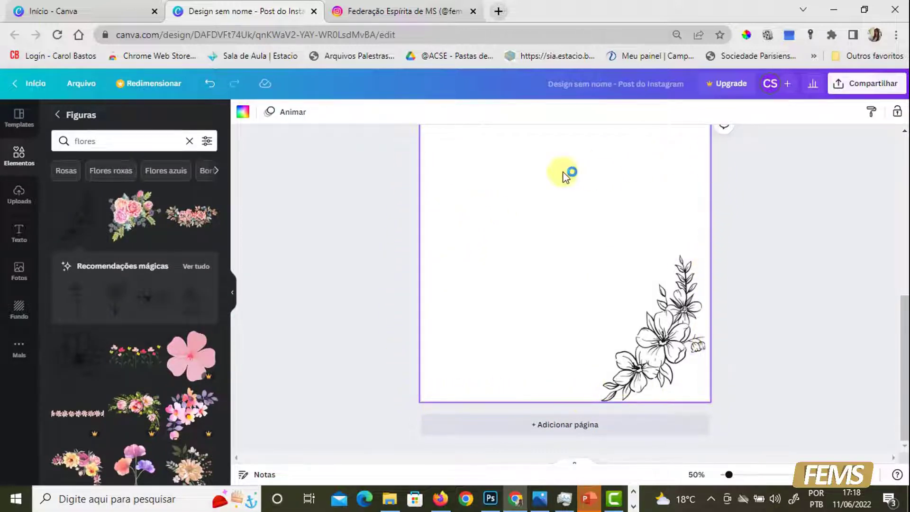
- Give the page a custom peach background, #E4B59F, after briefly trying beige
{"action": "left_click", "coordinate": [236, 118]}
{"action": "left_click", "coordinate": [179, 178]}
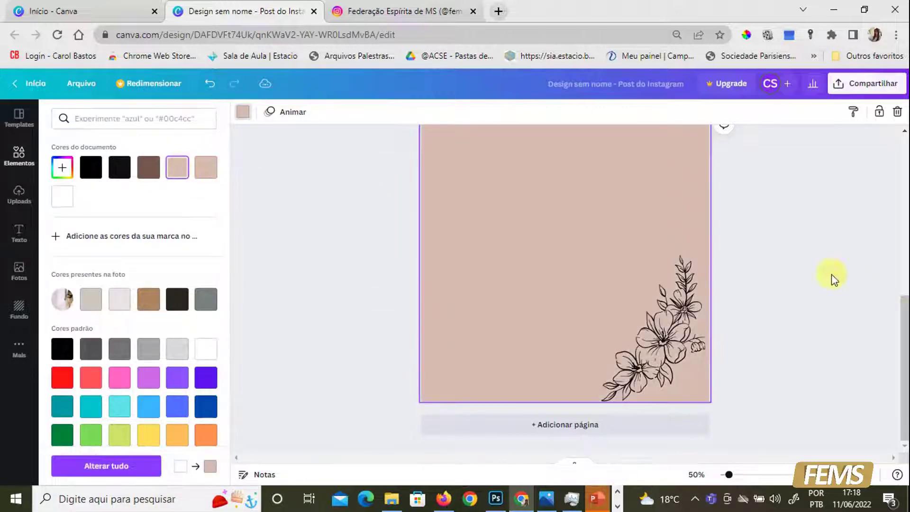
{"action": "left_click", "coordinate": [806, 247]}
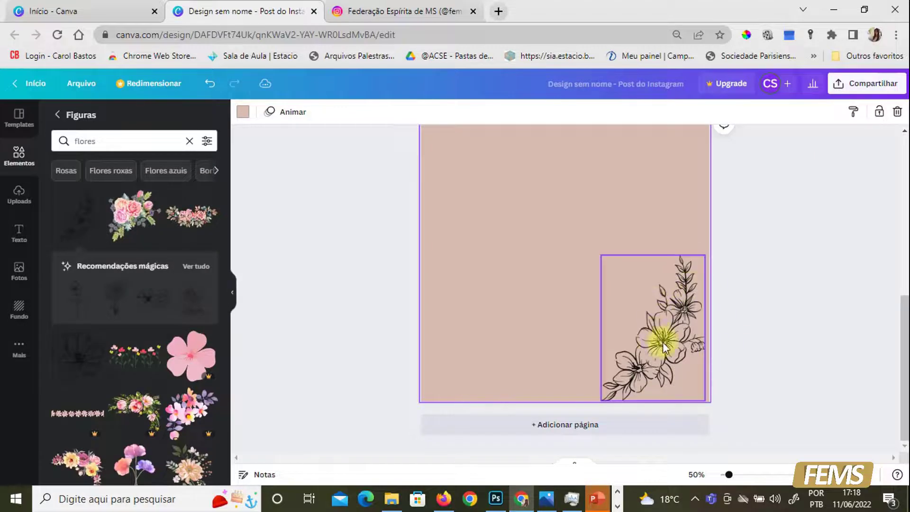
{"action": "left_click", "coordinate": [243, 113]}
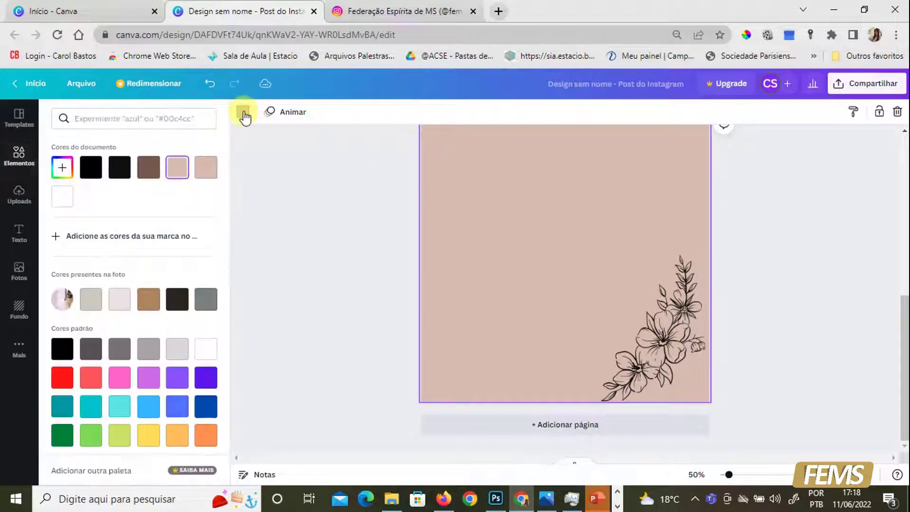
{"action": "left_click", "coordinate": [63, 171]}
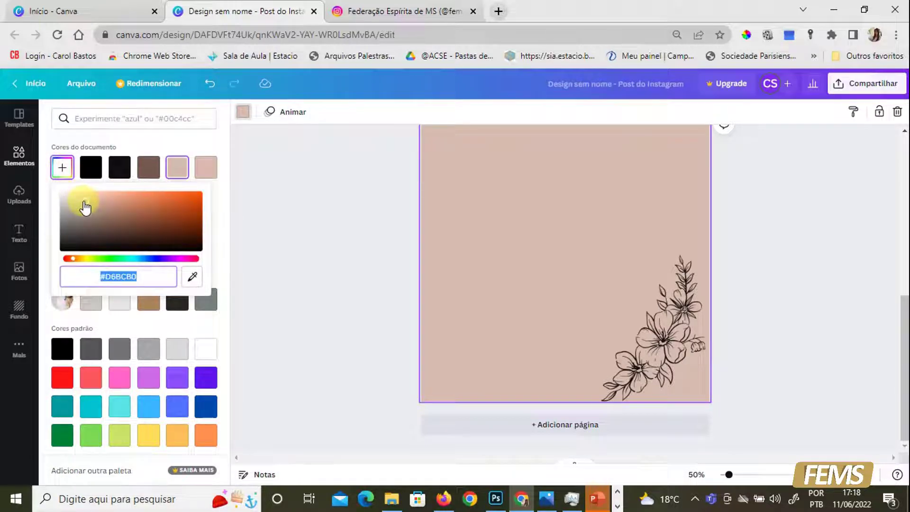
{"action": "mouse_move", "coordinate": [85, 207]}
{"action": "left_mouse_down"}
{"action": "mouse_move", "coordinate": [87, 197]}
{"action": "mouse_move", "coordinate": [100, 200]}
{"action": "mouse_move", "coordinate": [90, 190]}
{"action": "mouse_move", "coordinate": [92, 209]}
{"action": "mouse_move", "coordinate": [138, 217]}
{"action": "mouse_move", "coordinate": [168, 208]}
{"action": "mouse_move", "coordinate": [77, 203]}
{"action": "mouse_move", "coordinate": [102, 196]}
{"action": "left_mouse_up"}
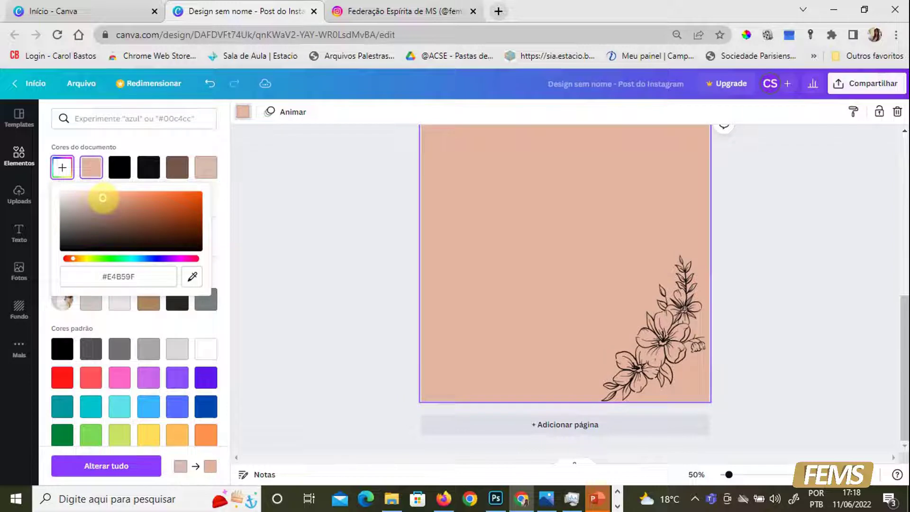
{"action": "left_click", "coordinate": [184, 144]}
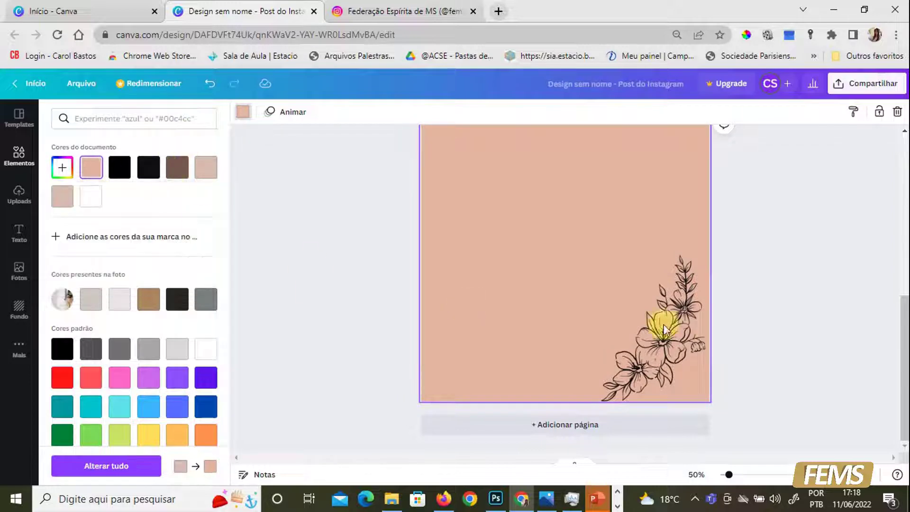
{"action": "left_click", "coordinate": [661, 336]}
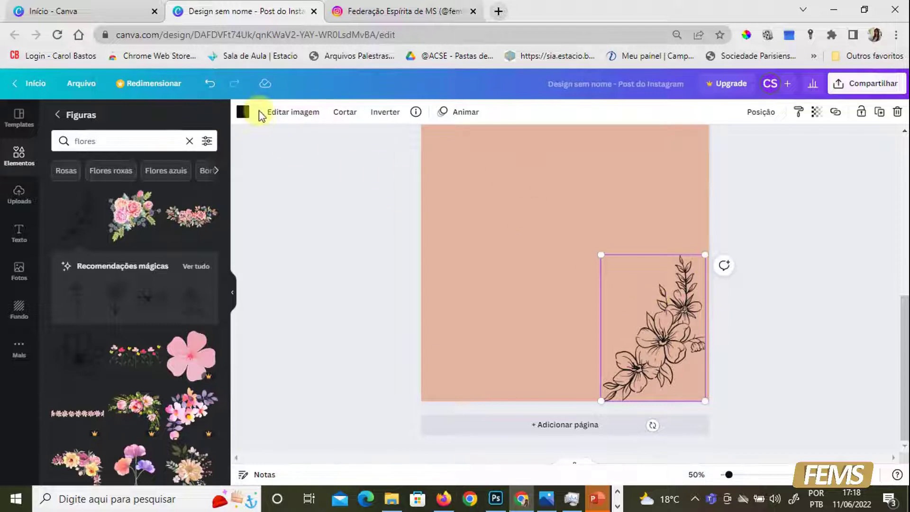
- Recolour the line-art flower coral red and nudge it flush with the page's right edge
{"action": "left_click", "coordinate": [245, 114]}
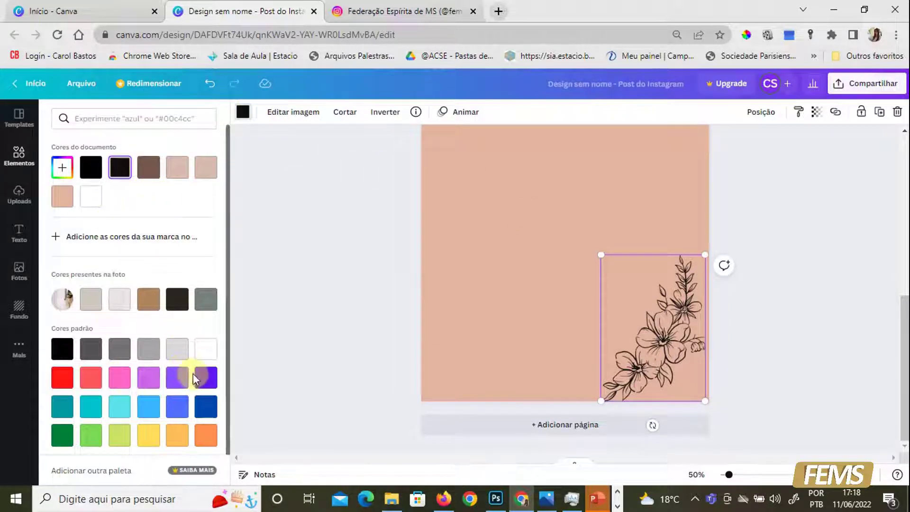
{"action": "left_click", "coordinate": [207, 379]}
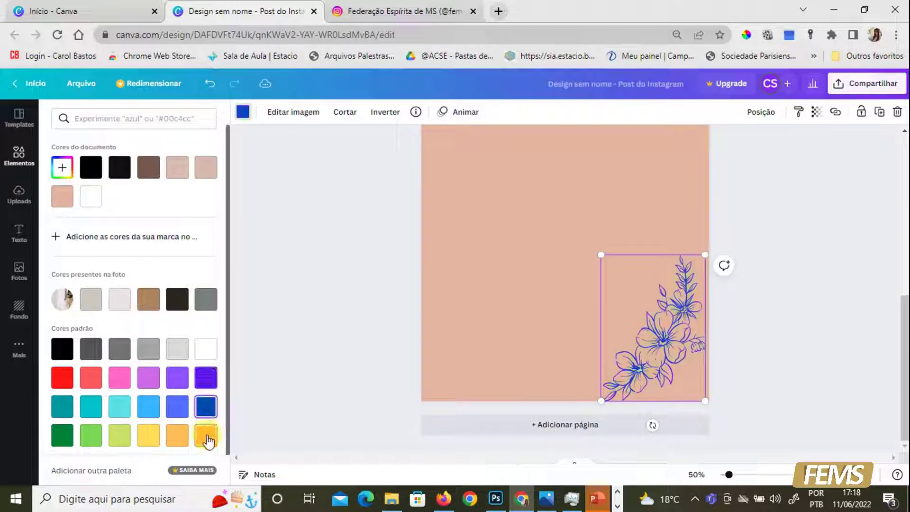
{"action": "left_click", "coordinate": [206, 435]}
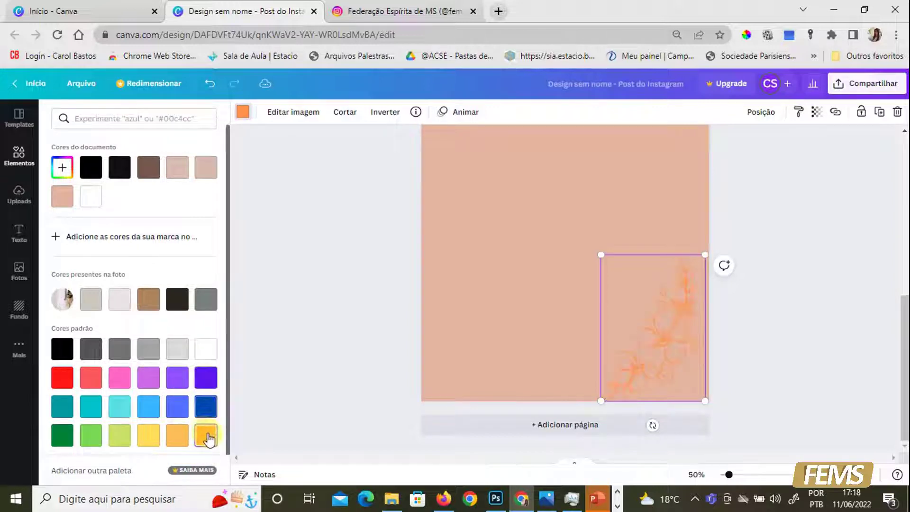
{"action": "left_click", "coordinate": [95, 383]}
{"action": "mouse_move", "coordinate": [677, 324]}
{"action": "left_mouse_down"}
{"action": "mouse_move", "coordinate": [674, 341]}
{"action": "mouse_move", "coordinate": [681, 333]}
{"action": "left_mouse_up"}
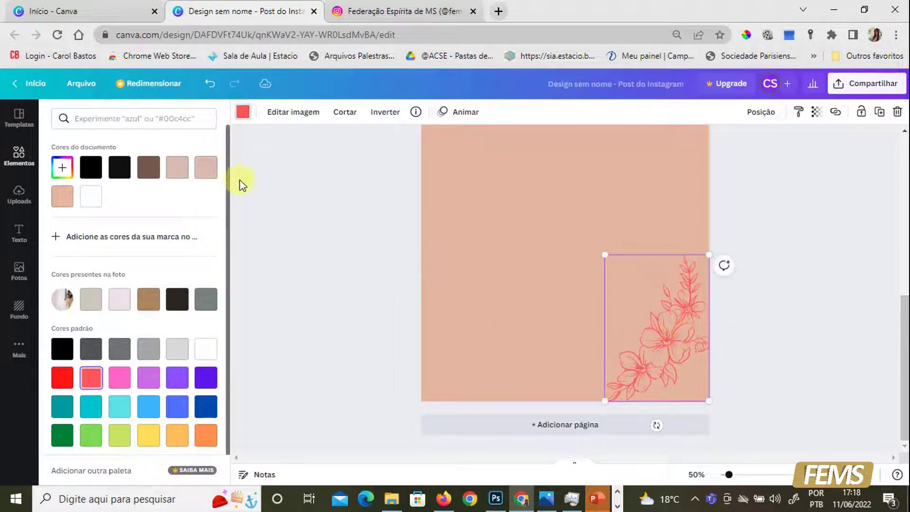
{"action": "left_click", "coordinate": [688, 350]}
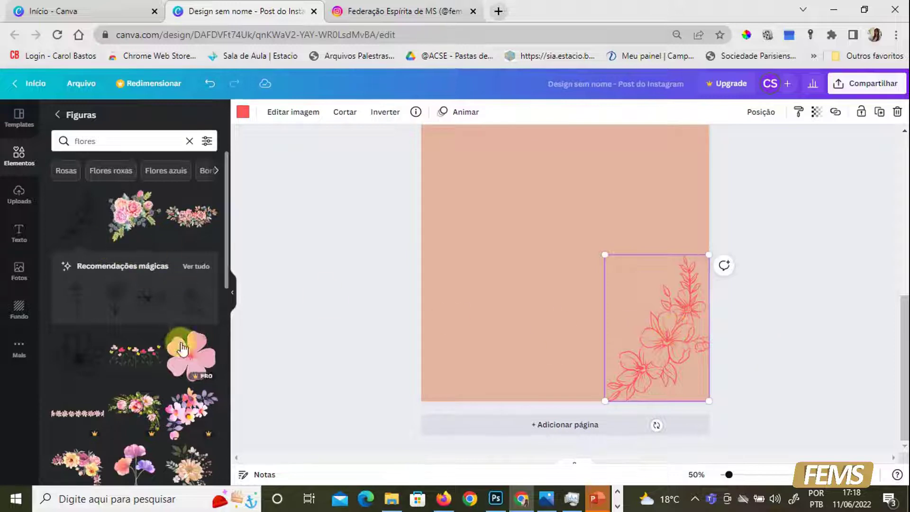
- Try a purple-leaf watercolour bouquet and a rose bouquet on the page, then delete both
{"action": "scroll", "coordinate": [183, 349], "scroll_direction": "down", "scroll_amount": 3}
{"action": "left_click_drag", "start_coordinate": [185, 279], "coordinate": [553, 218]}
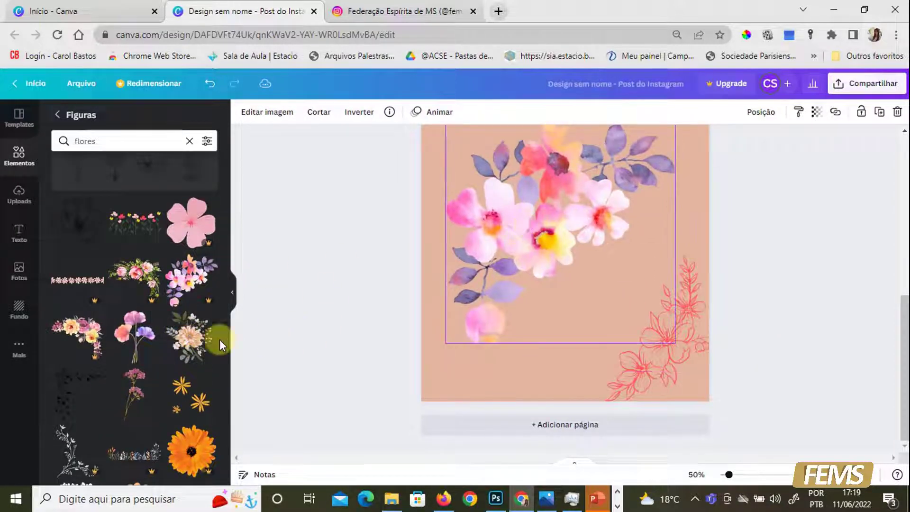
{"action": "left_click", "coordinate": [93, 348]}
{"action": "left_click", "coordinate": [609, 143]}
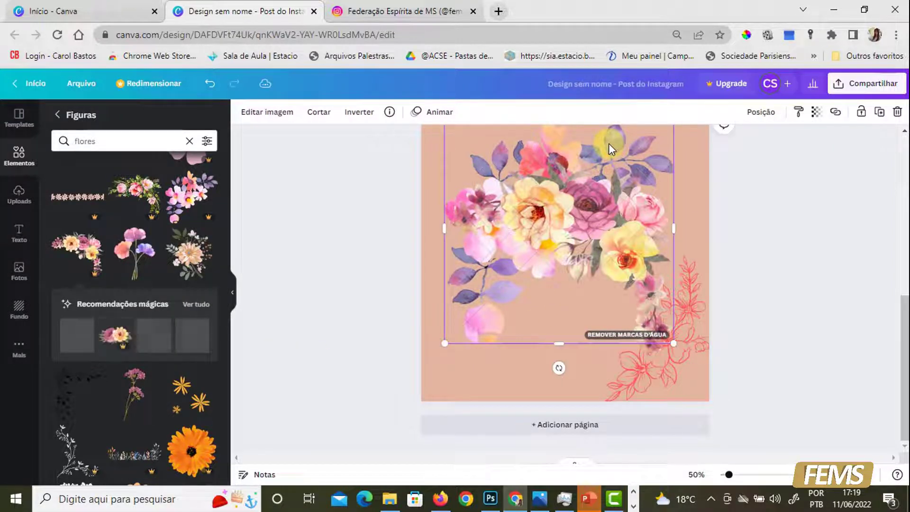
{"action": "key", "text": "Delete"}
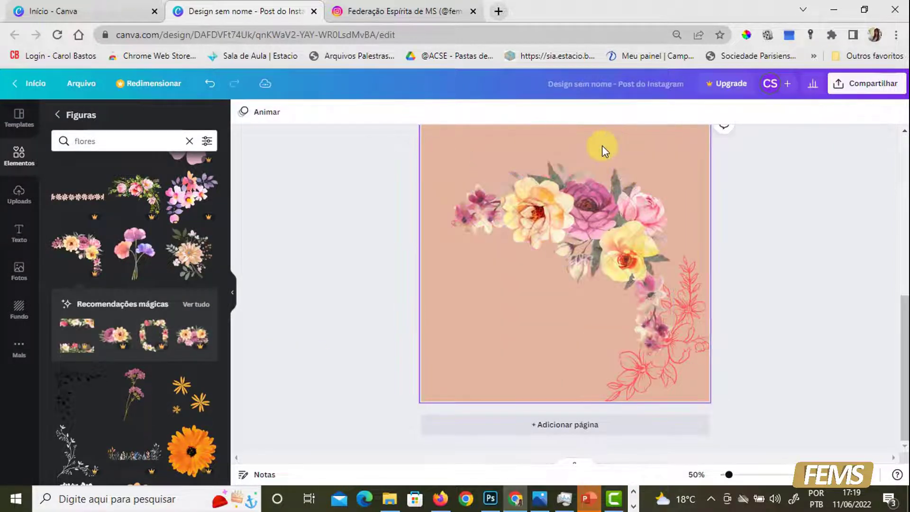
{"action": "left_click", "coordinate": [571, 214]}
{"action": "key", "text": "Delete"}
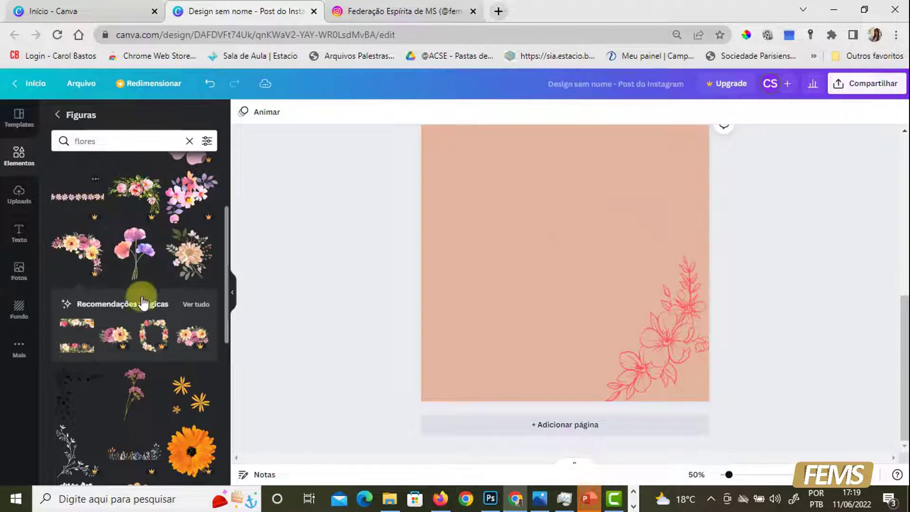
- Try a purple flower stem at the left edge, then delete it and the red line-art flower
{"action": "scroll", "coordinate": [115, 312], "scroll_direction": "down", "scroll_amount": 3}
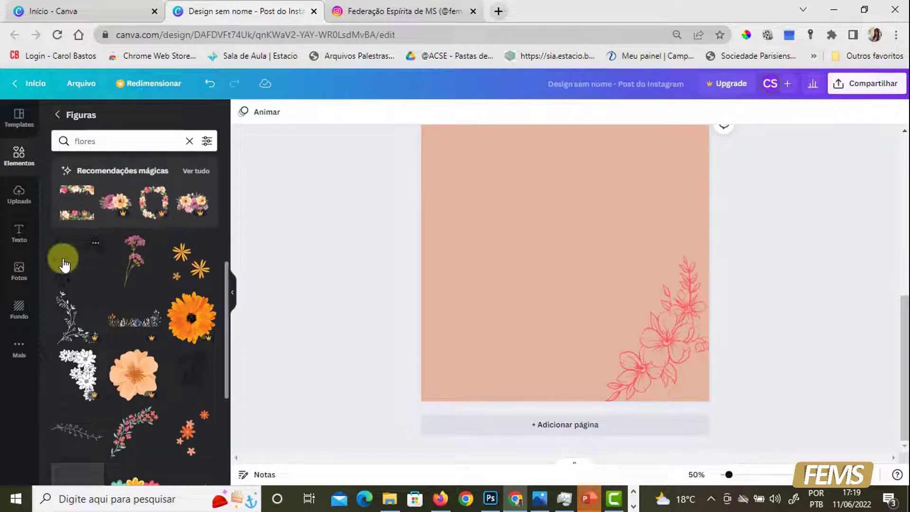
{"action": "left_click", "coordinate": [118, 275]}
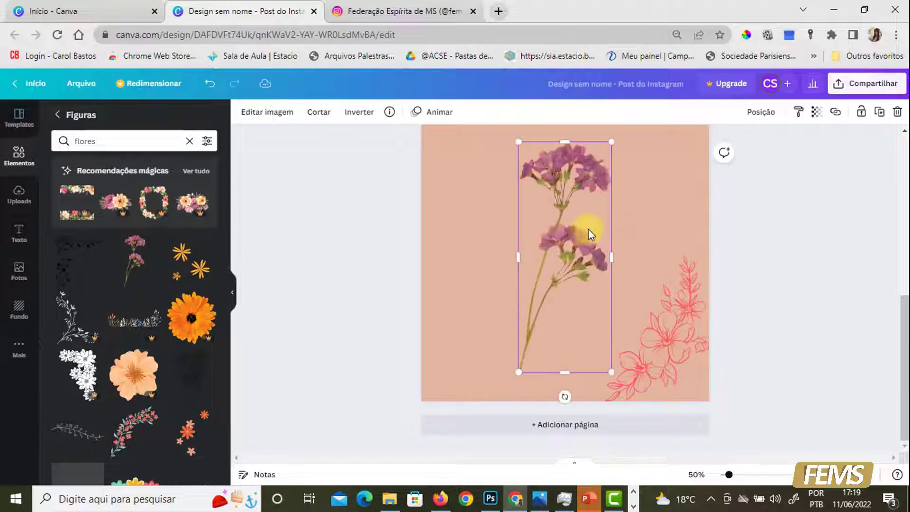
{"action": "left_click_drag", "start_coordinate": [588, 234], "coordinate": [481, 261]}
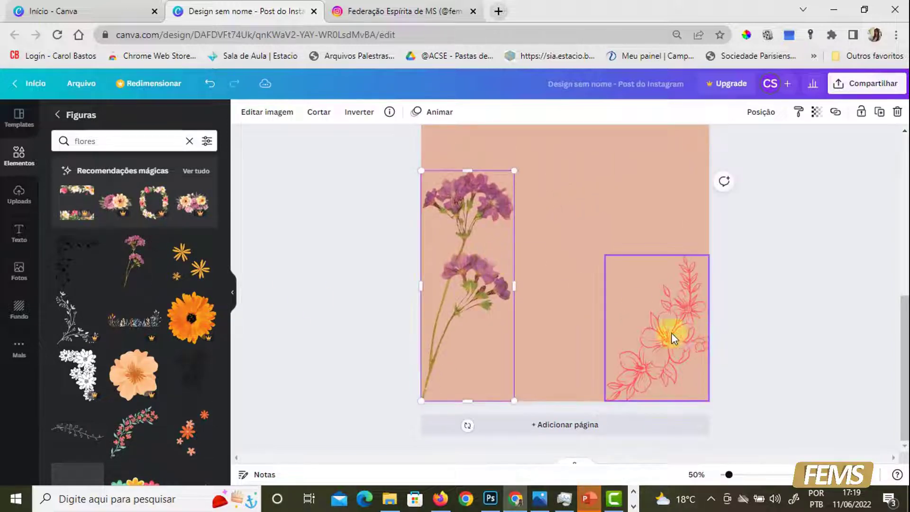
{"action": "left_click", "coordinate": [437, 297]}
{"action": "key", "text": "Delete"}
{"action": "left_click", "coordinate": [650, 317]}
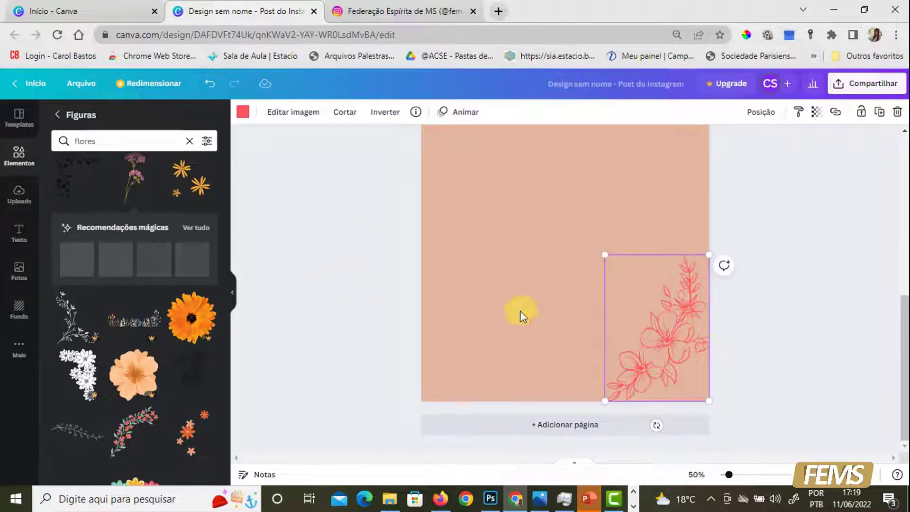
{"action": "key", "text": "Delete"}
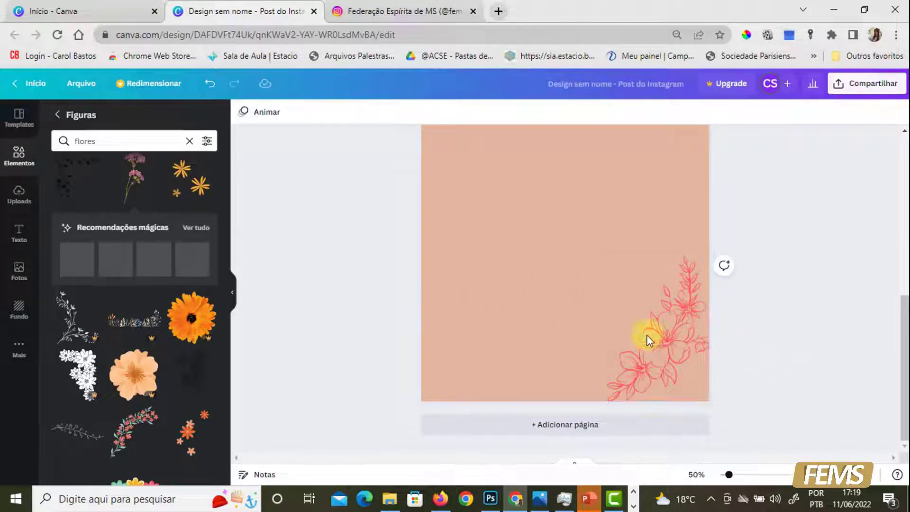
{"action": "scroll", "coordinate": [152, 333], "scroll_direction": "down", "scroll_amount": 10}
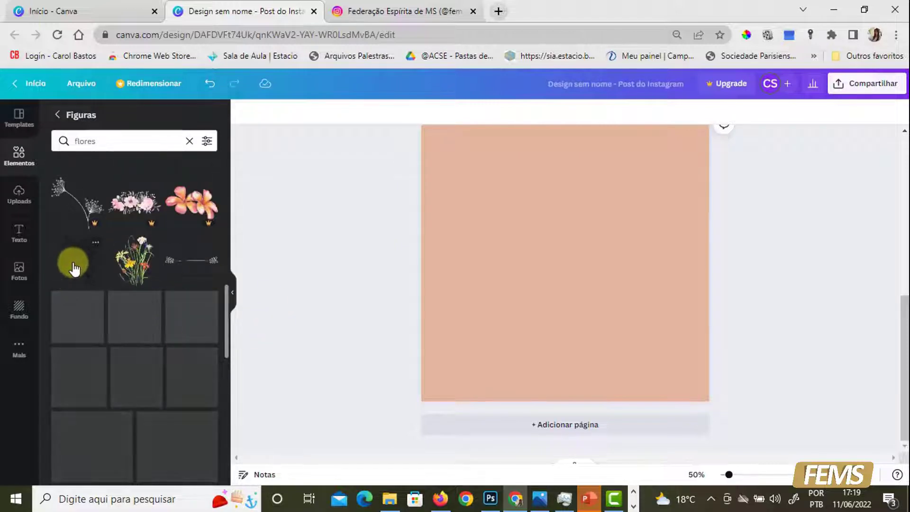
- Add a dark line-art lily and try pink, light blue and orange colours on it
{"action": "left_click", "coordinate": [73, 264]}
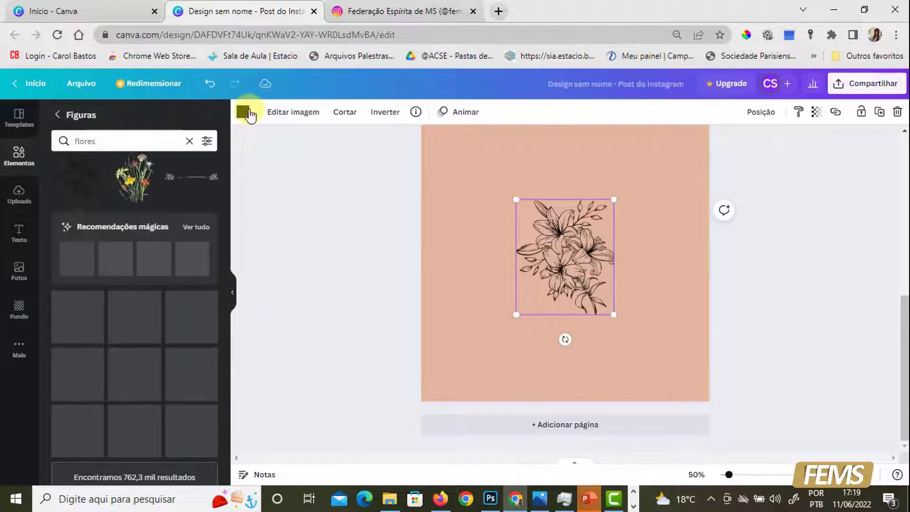
{"action": "left_click", "coordinate": [244, 112]}
{"action": "left_click", "coordinate": [118, 381]}
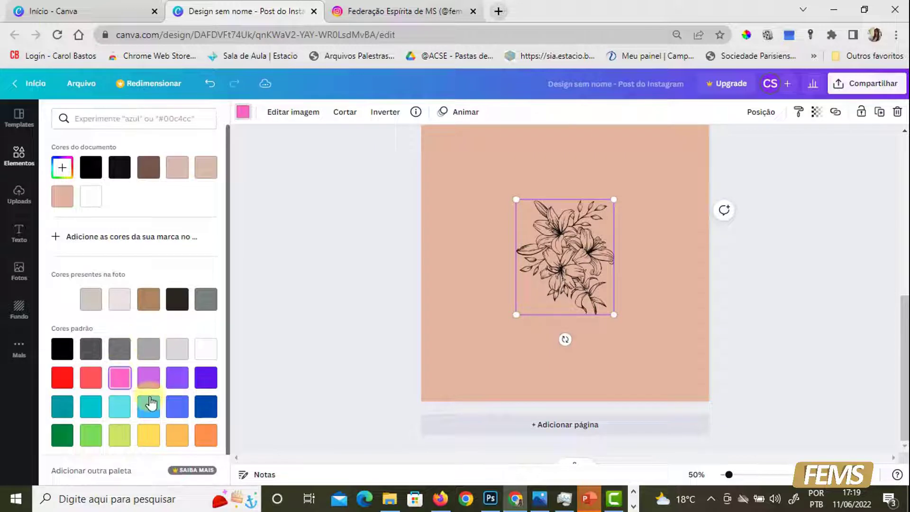
{"action": "left_click", "coordinate": [177, 406]}
{"action": "left_click", "coordinate": [205, 441]}
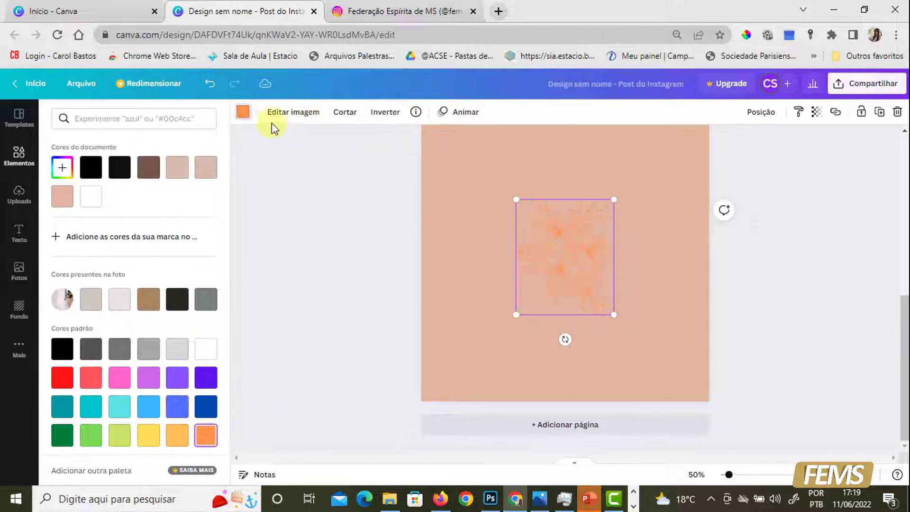
{"action": "left_click", "coordinate": [512, 259]}
- Change the page background to white and delete the orange lily
{"action": "left_click", "coordinate": [661, 318]}
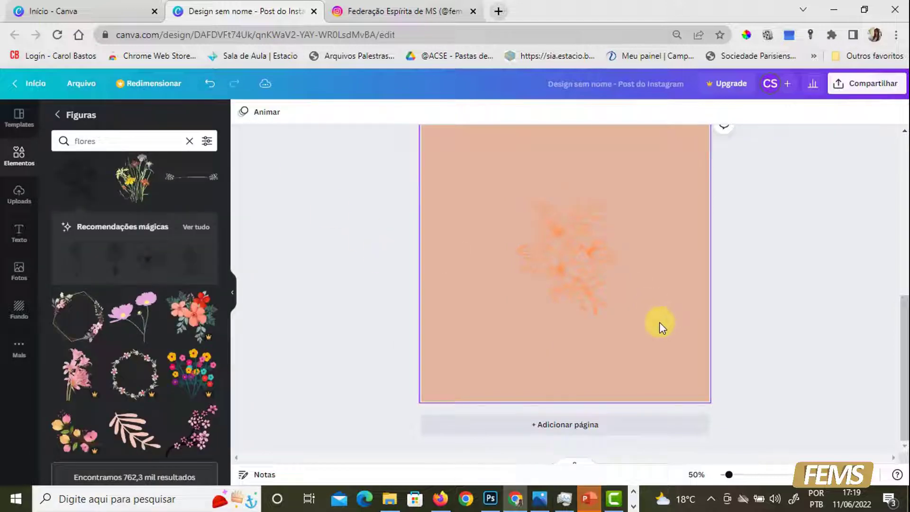
{"action": "left_click", "coordinate": [243, 112]}
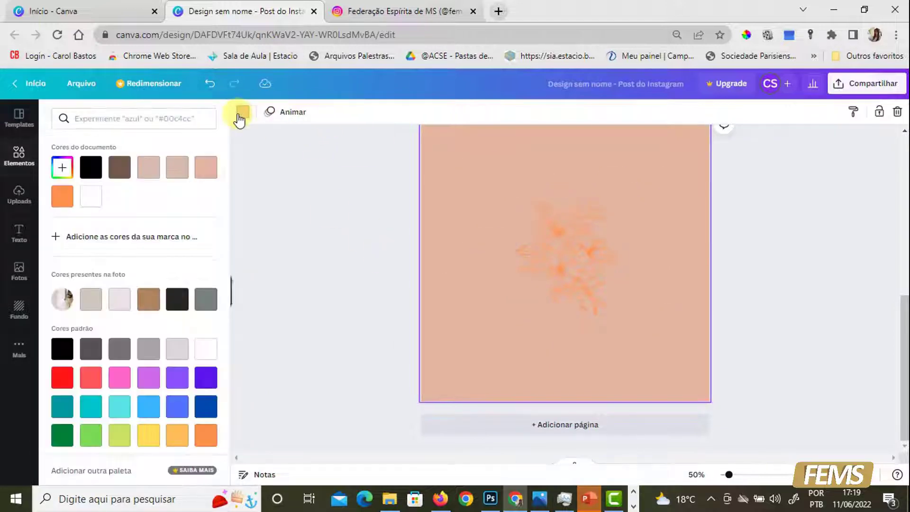
{"action": "left_click", "coordinate": [91, 196]}
{"action": "left_click", "coordinate": [554, 272]}
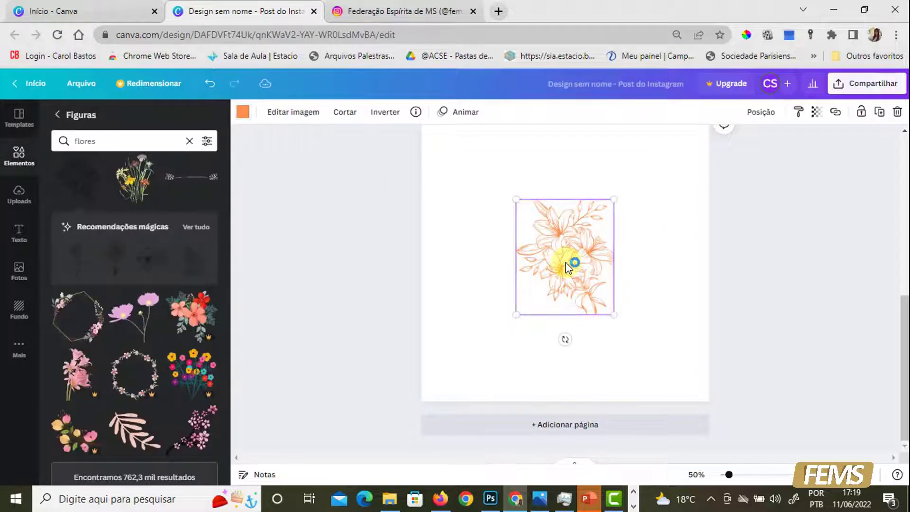
{"action": "key", "text": "Delete"}
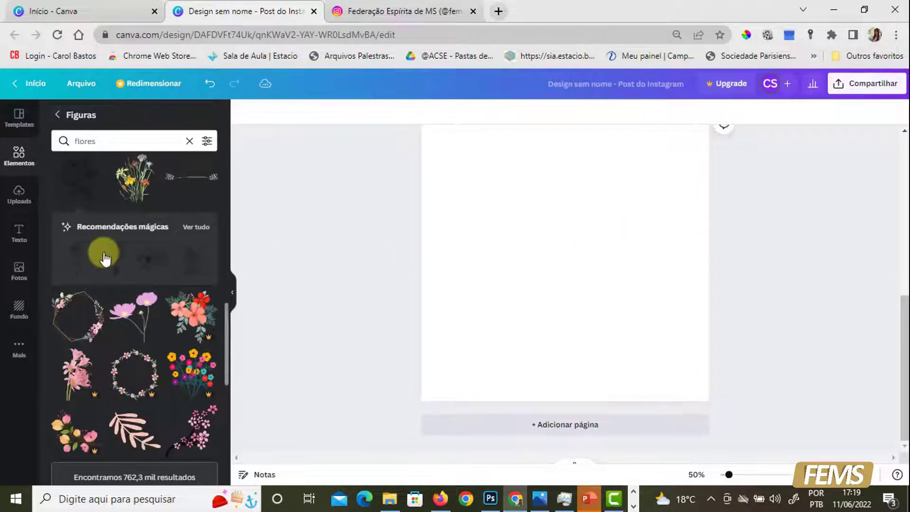
- Go back to the Elementos overview, browse it, then switch to the Uploads panel
{"action": "left_click", "coordinate": [56, 123]}
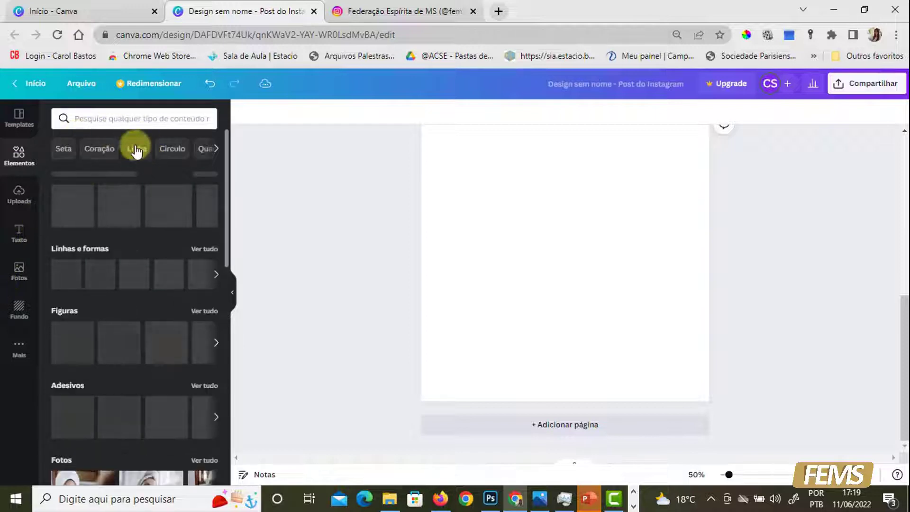
{"action": "scroll", "coordinate": [147, 335], "scroll_direction": "down", "scroll_amount": 3}
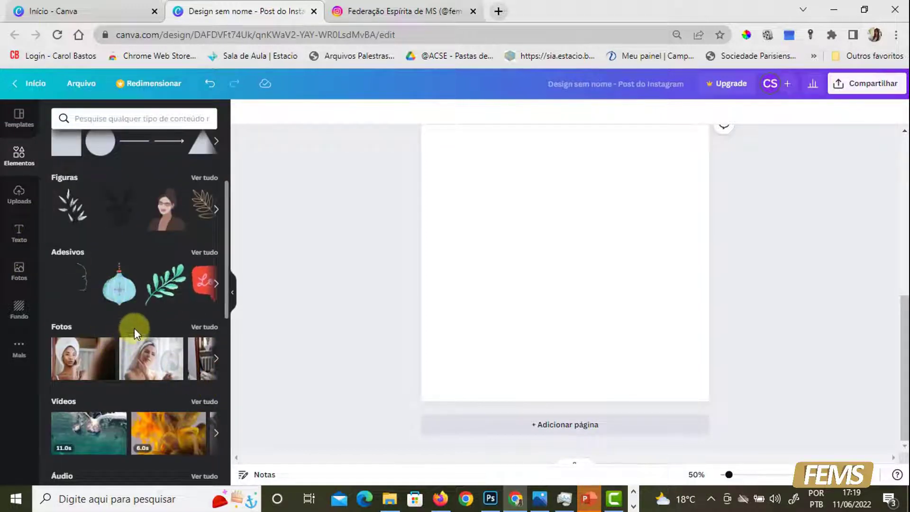
{"action": "scroll", "coordinate": [119, 262], "scroll_direction": "up", "scroll_amount": 3}
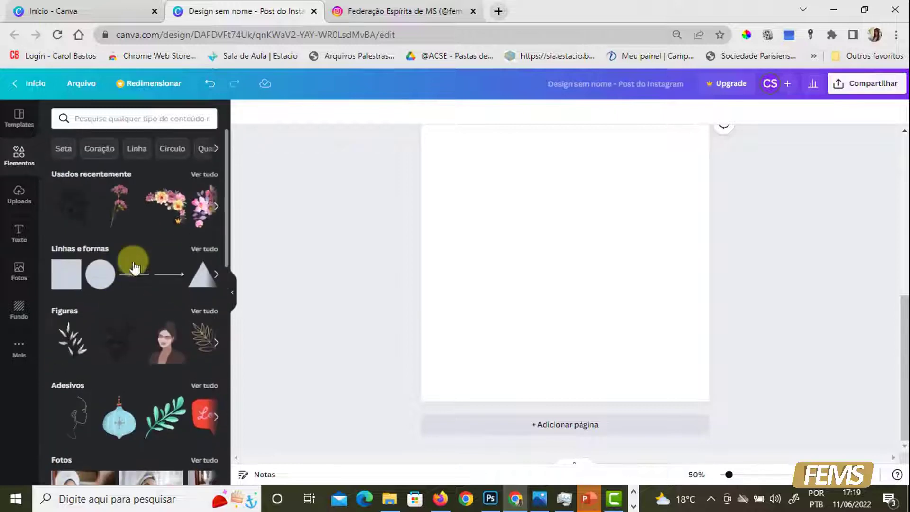
{"action": "left_click", "coordinate": [19, 194]}
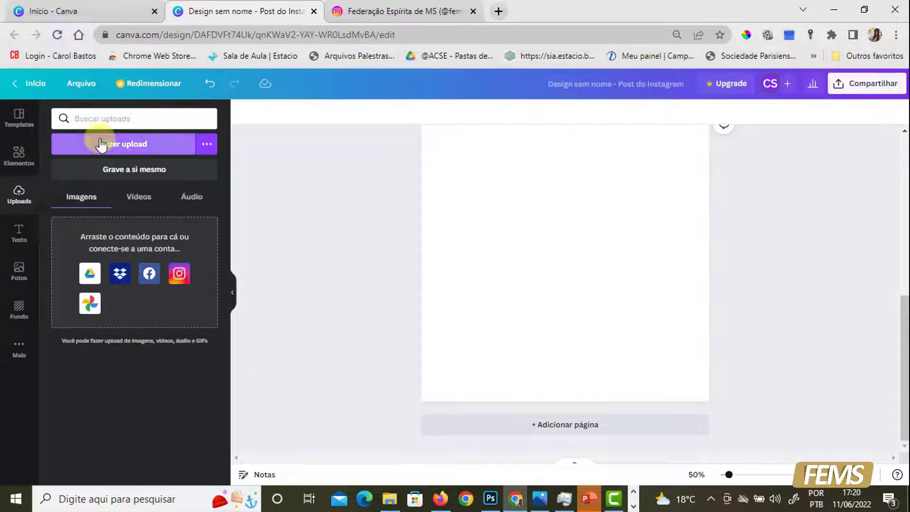
- Add the 'BISCOITO DE LEITE' / 'UMA NOVA DELÍCIA' text combination to the blank page
{"action": "left_click", "coordinate": [16, 234]}
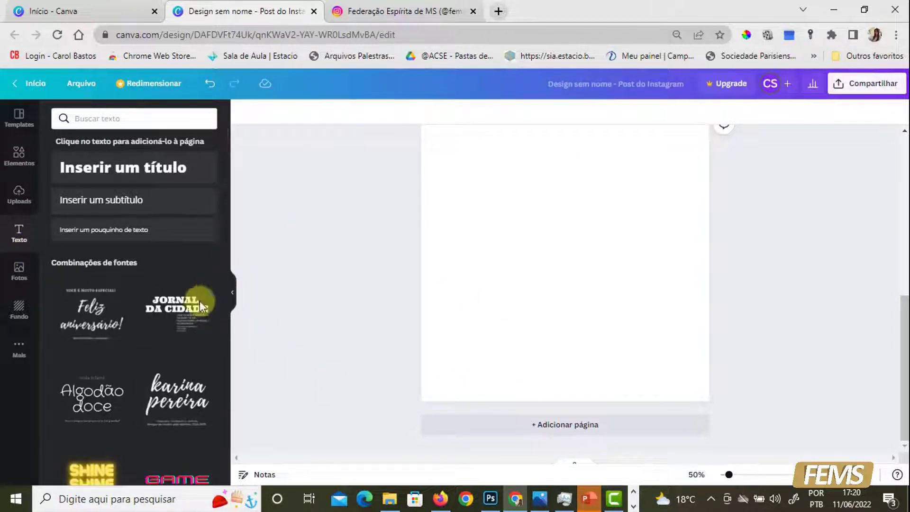
{"action": "scroll", "coordinate": [152, 349], "scroll_direction": "down", "scroll_amount": 5}
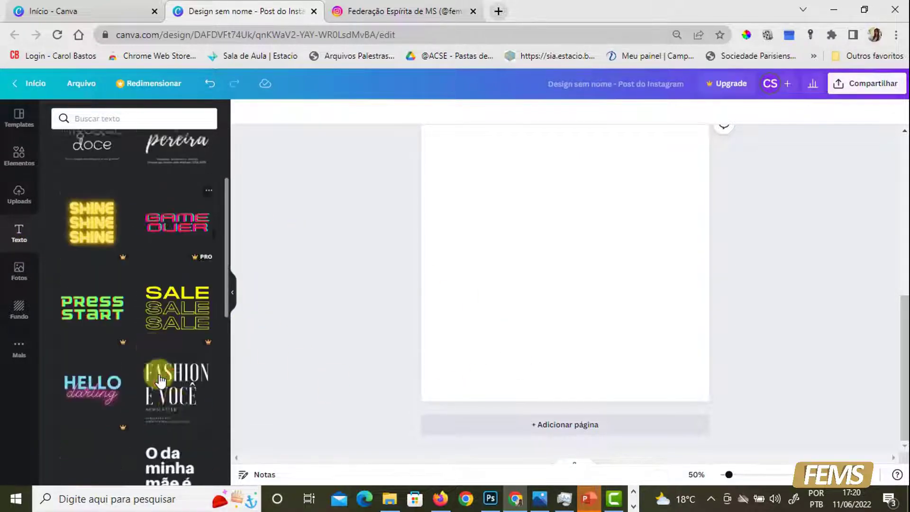
{"action": "scroll", "coordinate": [130, 371], "scroll_direction": "down", "scroll_amount": 3}
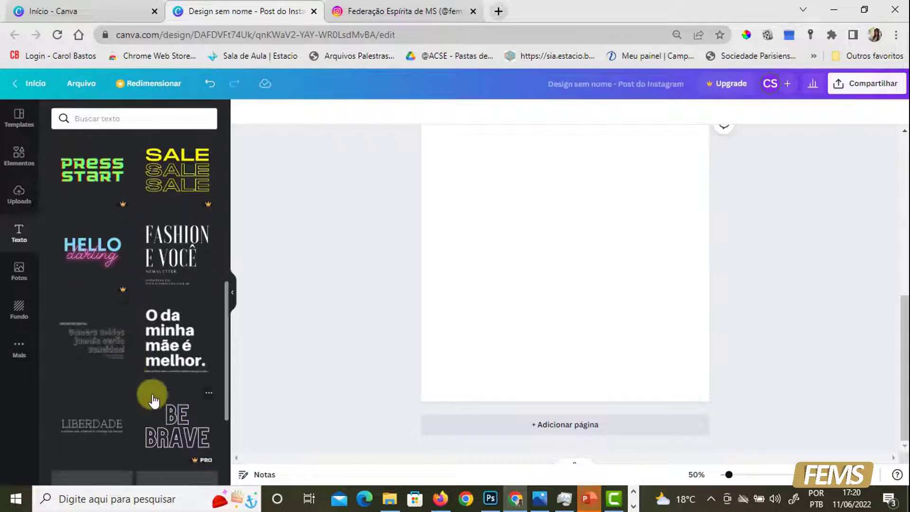
{"action": "scroll", "coordinate": [148, 391], "scroll_direction": "down", "scroll_amount": 4}
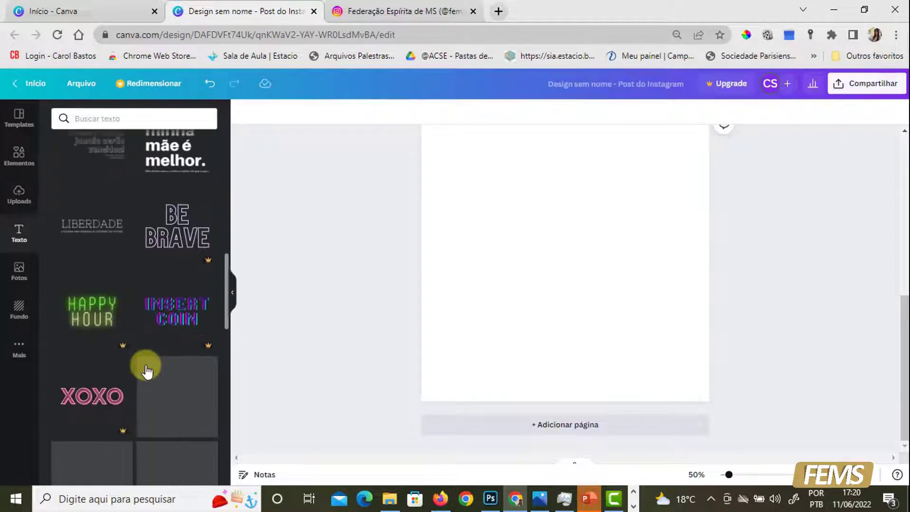
{"action": "scroll", "coordinate": [147, 371], "scroll_direction": "down", "scroll_amount": 3}
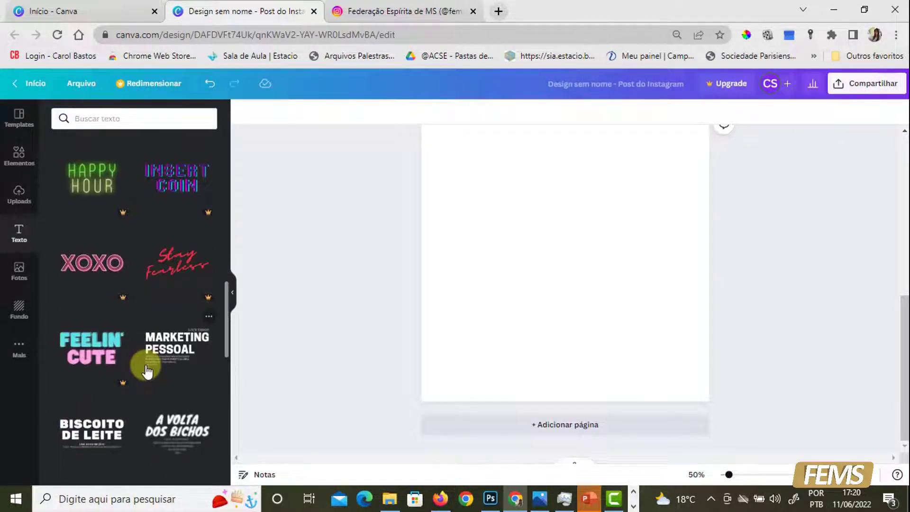
{"action": "scroll", "coordinate": [147, 371], "scroll_direction": "down", "scroll_amount": 3}
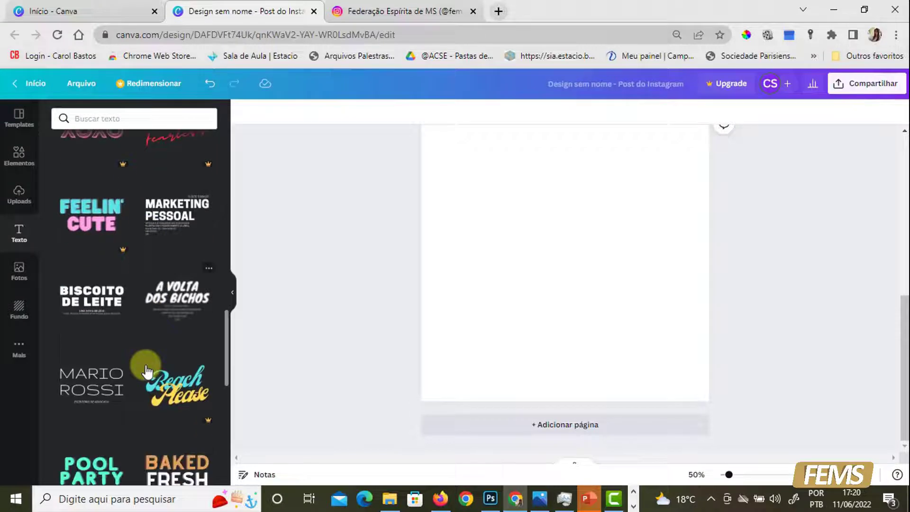
{"action": "left_click", "coordinate": [94, 303]}
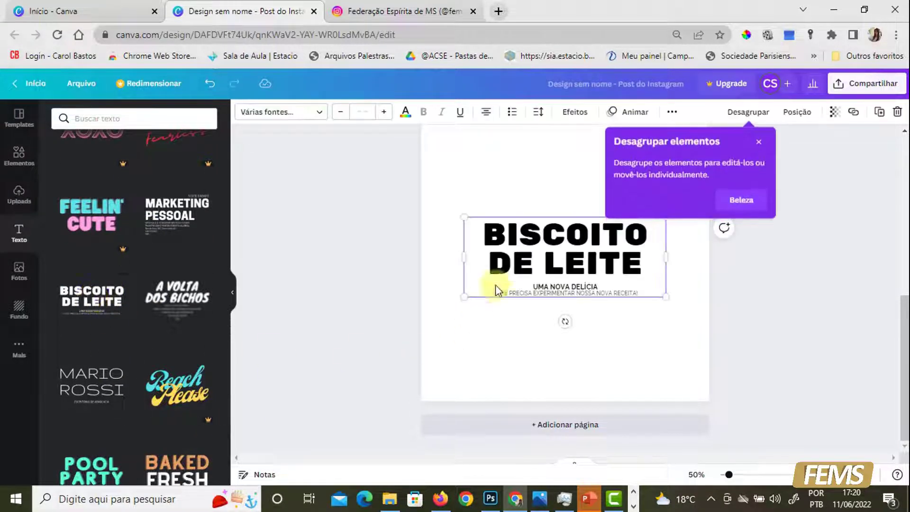
- Enlarge the Biscoito de Leite text block to nearly page width and move it upward
{"action": "left_click_drag", "start_coordinate": [463, 297], "coordinate": [429, 310]}
{"action": "left_click_drag", "start_coordinate": [666, 311], "coordinate": [707, 338]}
{"action": "left_click", "coordinate": [763, 315]}
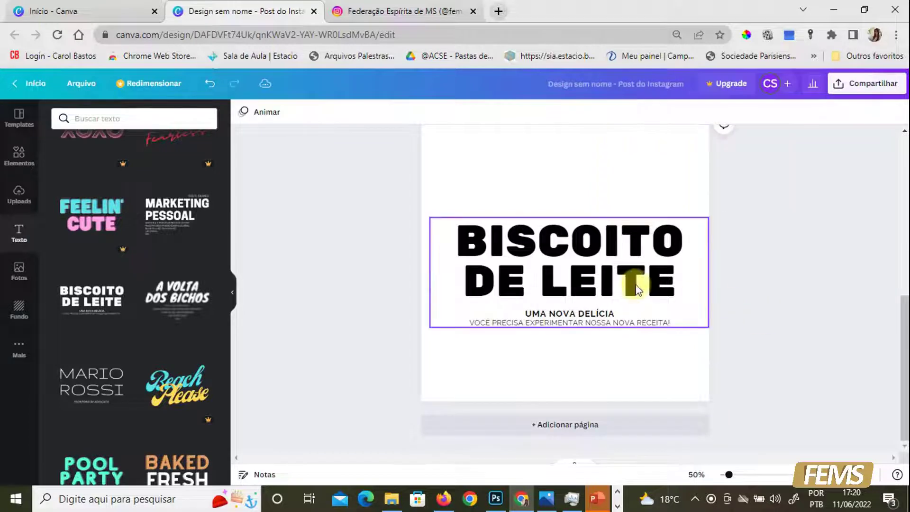
{"action": "left_click_drag", "start_coordinate": [581, 259], "coordinate": [577, 207]}
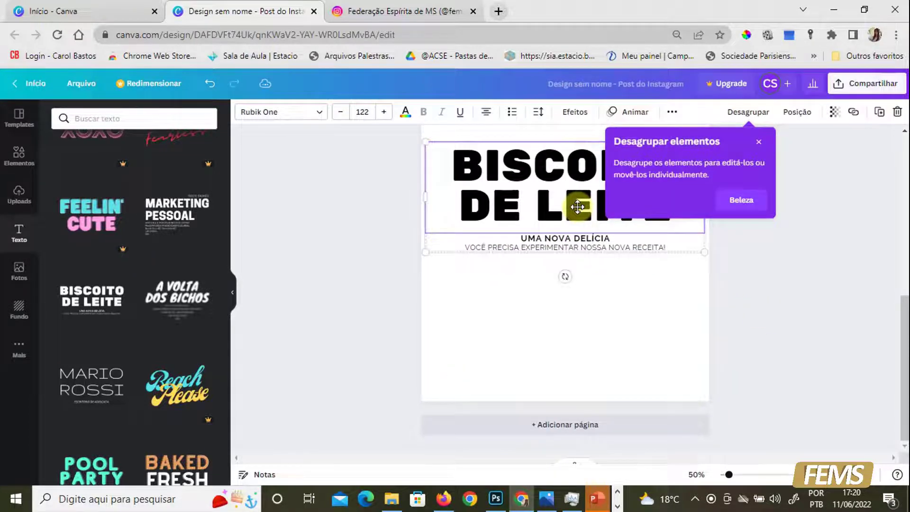
{"action": "left_click", "coordinate": [737, 284]}
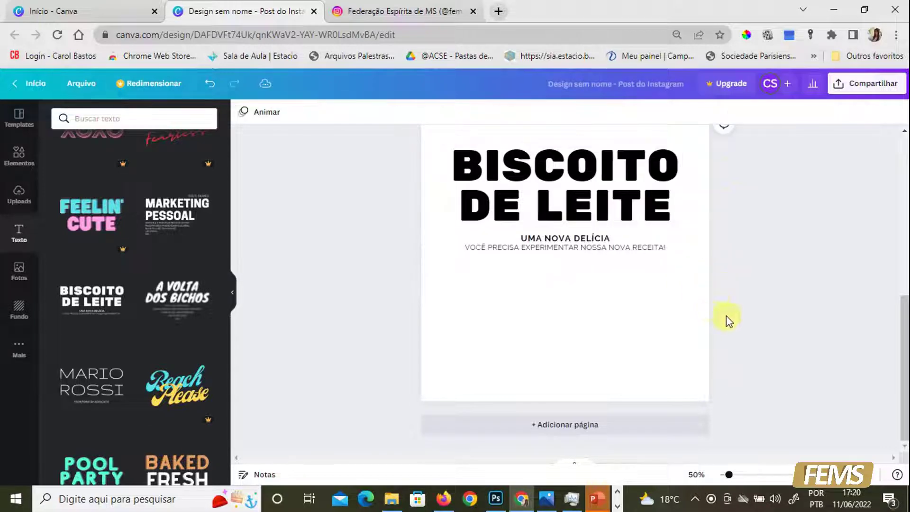
{"action": "scroll", "coordinate": [727, 314], "scroll_direction": "up", "scroll_amount": 2}
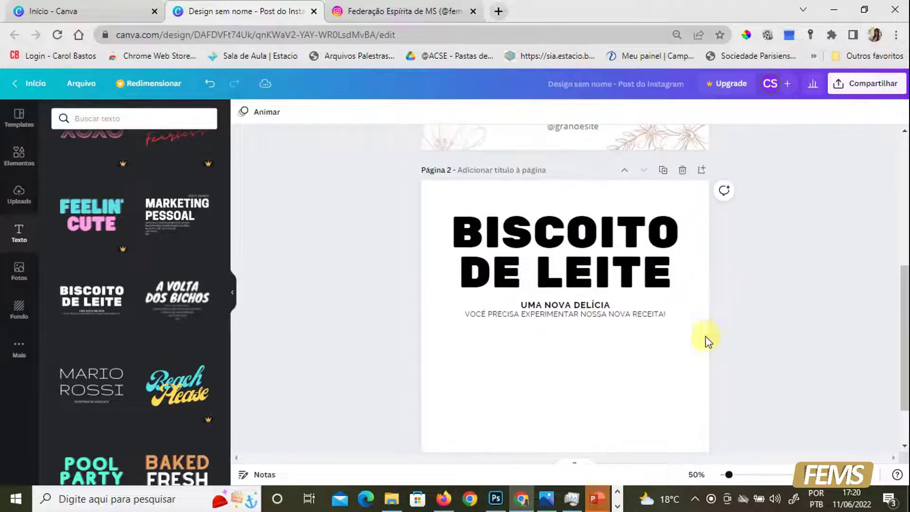
- Inspect the heading and the VOCÊ PRECISA EXPERIMENTAR and UMA NOVA DELÍCIA lines, dismissing the ungroup tip
{"action": "left_click", "coordinate": [557, 287]}
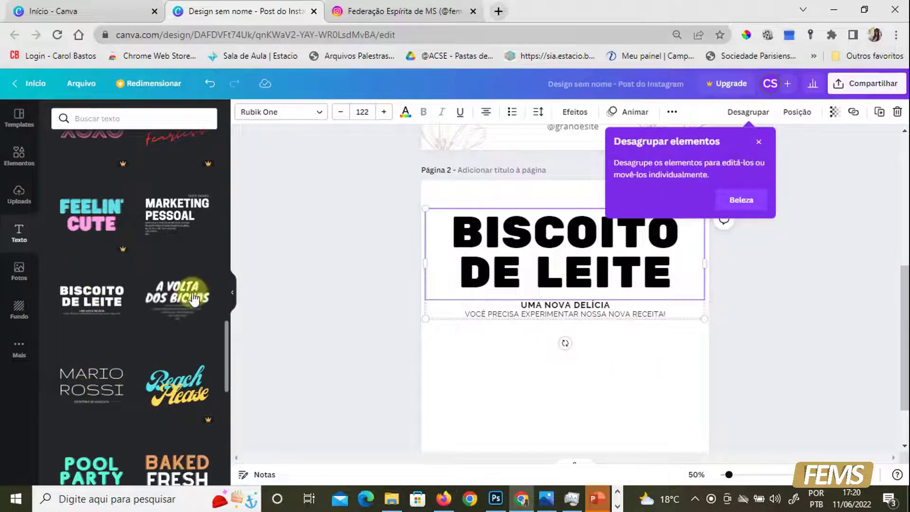
{"action": "double_click", "coordinate": [517, 242]}
{"action": "left_click", "coordinate": [615, 355]}
{"action": "left_click", "coordinate": [581, 272]}
{"action": "left_click", "coordinate": [250, 114]}
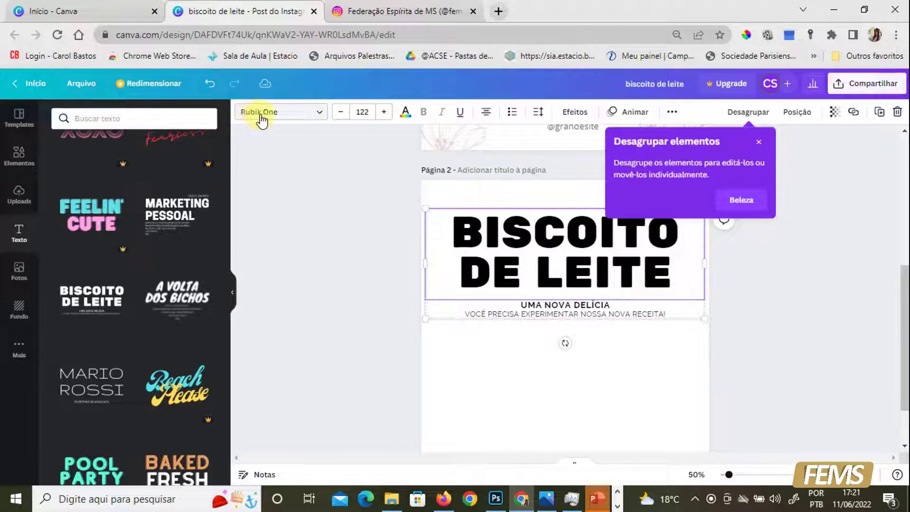
{"action": "left_click", "coordinate": [561, 314]}
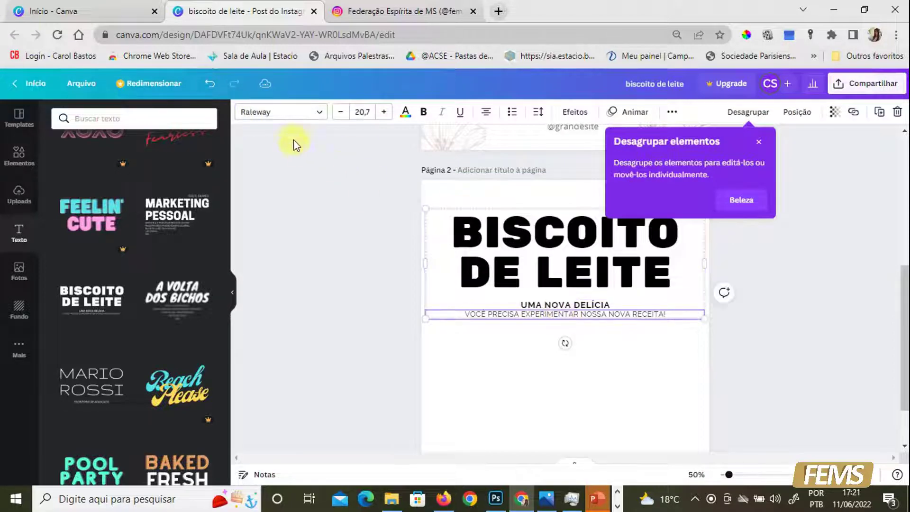
{"action": "left_click", "coordinate": [537, 305]}
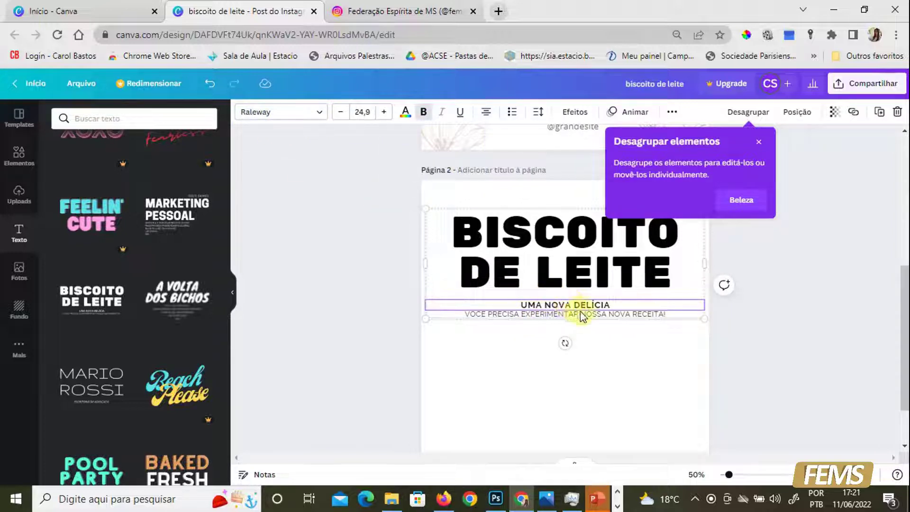
{"action": "left_click", "coordinate": [521, 316]}
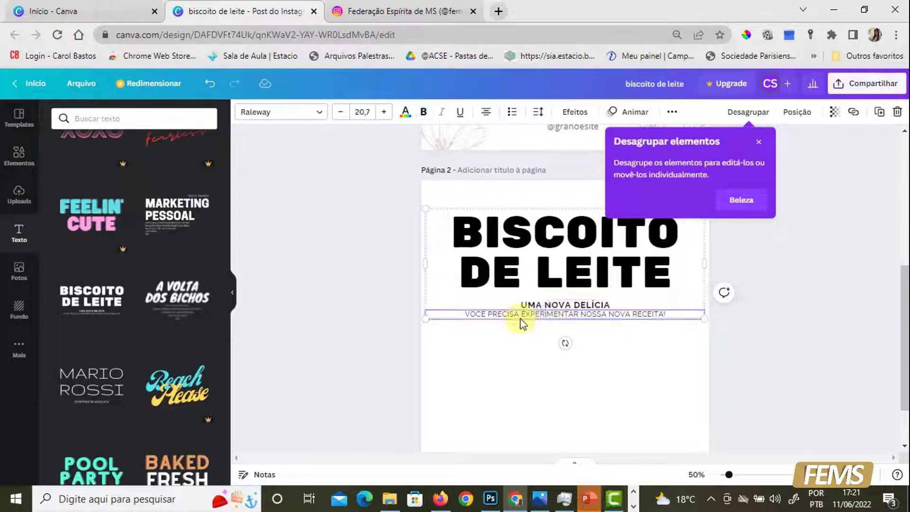
{"action": "left_click", "coordinate": [759, 142]}
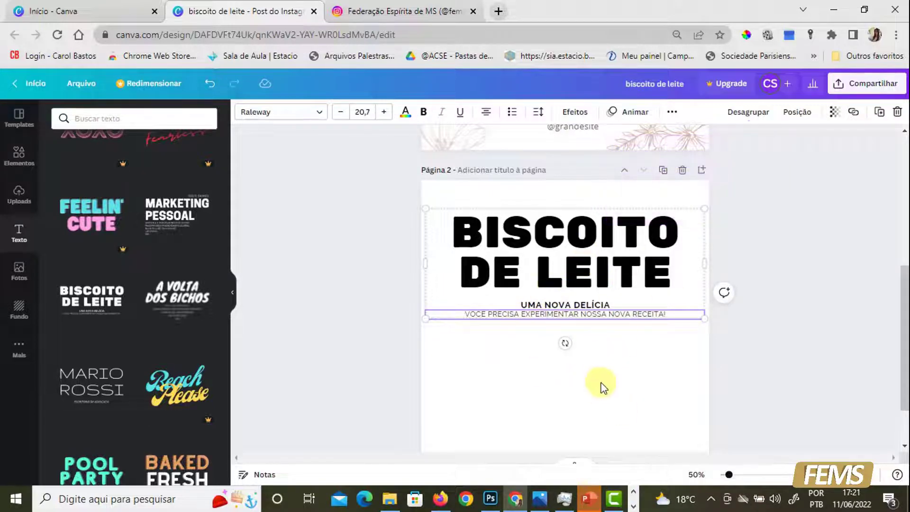
- Reposition the text block on page 2 and reselect its heading and tagline
{"action": "left_click", "coordinate": [588, 272]}
{"action": "mouse_move", "coordinate": [582, 293]}
{"action": "left_mouse_down"}
{"action": "mouse_move", "coordinate": [570, 362]}
{"action": "mouse_move", "coordinate": [559, 301]}
{"action": "mouse_move", "coordinate": [619, 321]}
{"action": "mouse_move", "coordinate": [525, 371]}
{"action": "mouse_move", "coordinate": [598, 316]}
{"action": "mouse_move", "coordinate": [580, 344]}
{"action": "mouse_move", "coordinate": [574, 278]}
{"action": "mouse_move", "coordinate": [582, 306]}
{"action": "left_mouse_up"}
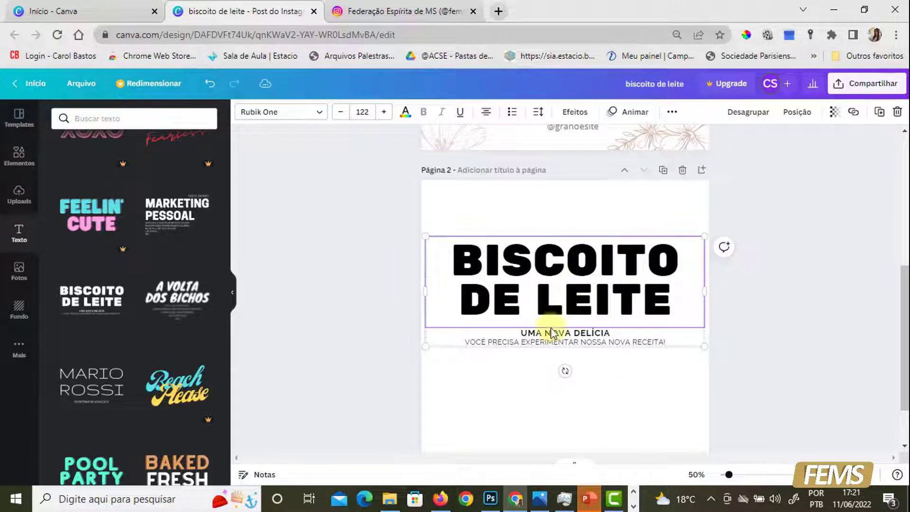
{"action": "mouse_move", "coordinate": [539, 281]}
{"action": "left_mouse_down"}
{"action": "mouse_move", "coordinate": [529, 253]}
{"action": "mouse_move", "coordinate": [519, 317]}
{"action": "mouse_move", "coordinate": [558, 269]}
{"action": "mouse_move", "coordinate": [540, 312]}
{"action": "mouse_move", "coordinate": [549, 277]}
{"action": "mouse_move", "coordinate": [532, 271]}
{"action": "mouse_move", "coordinate": [538, 276]}
{"action": "left_mouse_up"}
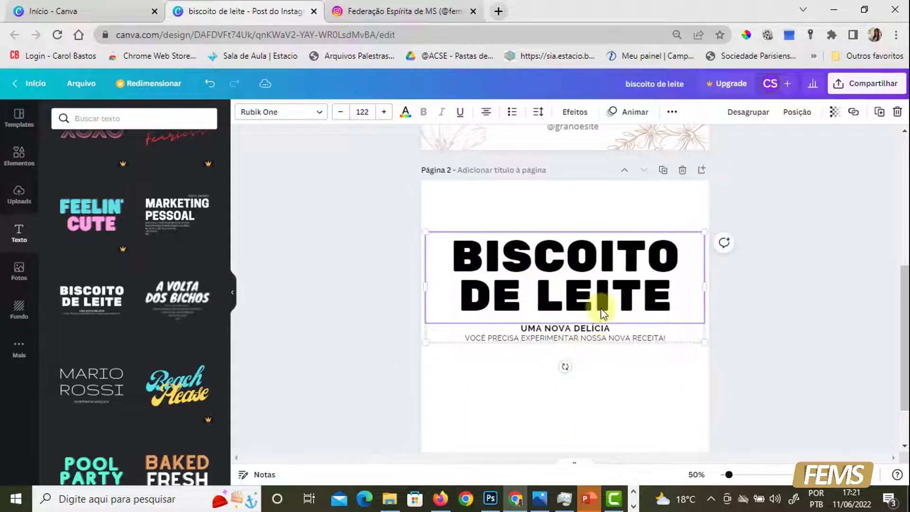
{"action": "left_click", "coordinate": [650, 368]}
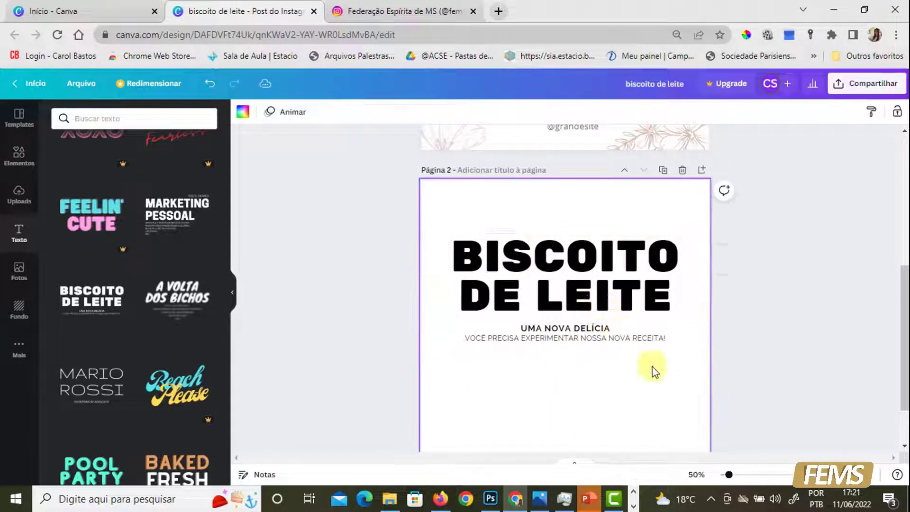
{"action": "left_click", "coordinate": [604, 306]}
{"action": "left_click", "coordinate": [600, 346]}
{"action": "left_click", "coordinate": [598, 339]}
{"action": "left_click", "coordinate": [591, 309]}
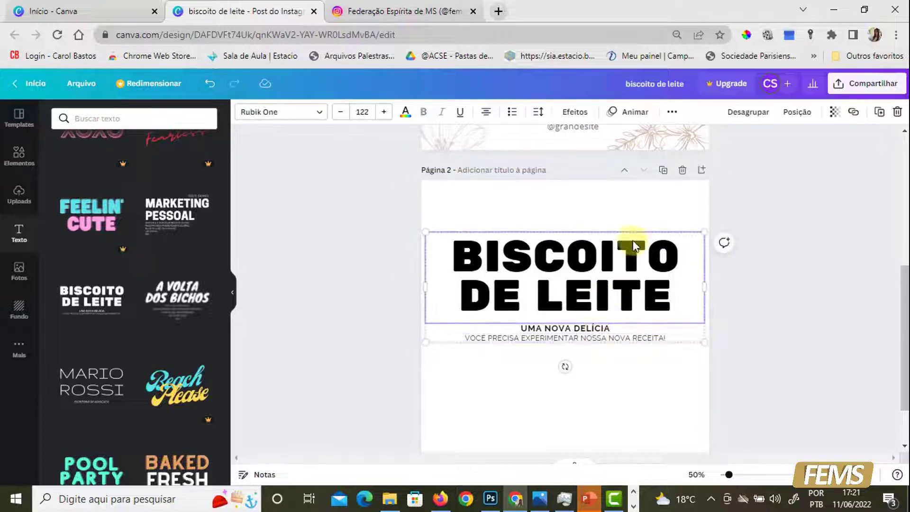
- Ungroup the Biscoito de Leite text and move the heading below the two tagline lines
{"action": "left_click", "coordinate": [742, 114]}
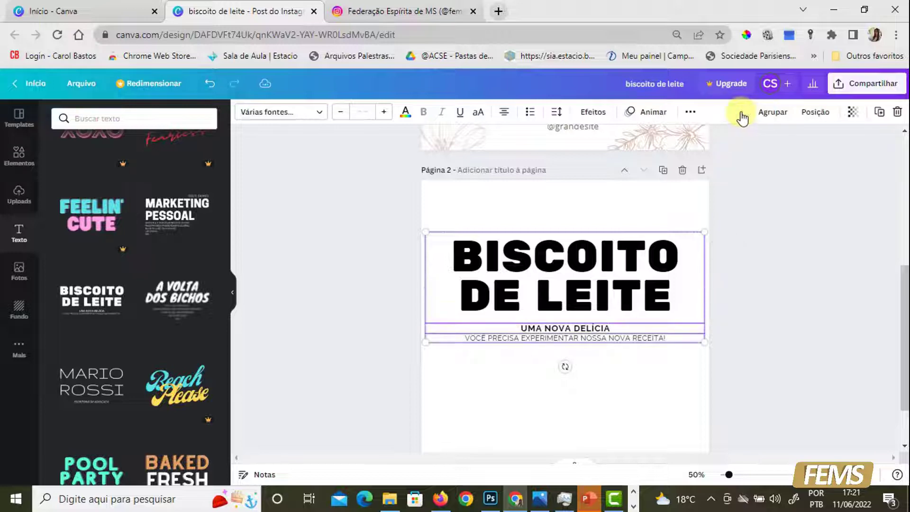
{"action": "left_click", "coordinate": [598, 279]}
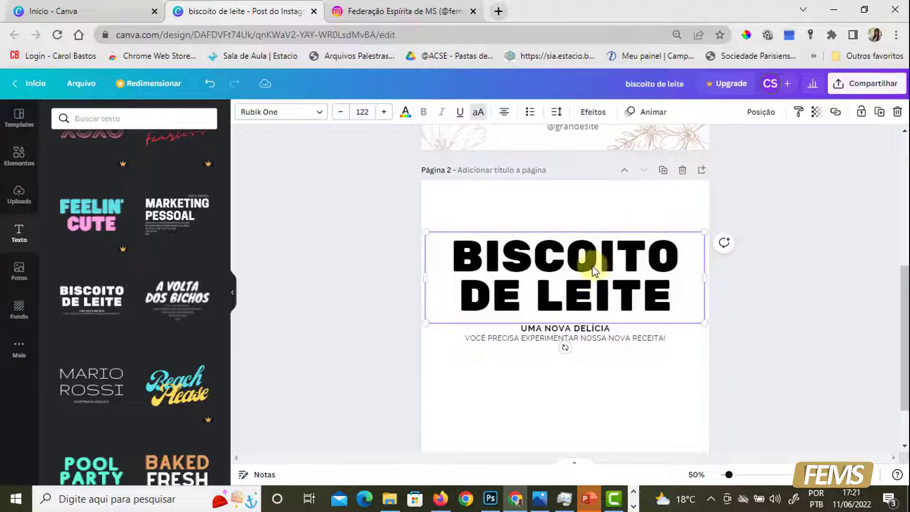
{"action": "left_click_drag", "start_coordinate": [587, 278], "coordinate": [575, 422]}
{"action": "left_click_drag", "start_coordinate": [584, 329], "coordinate": [597, 278]}
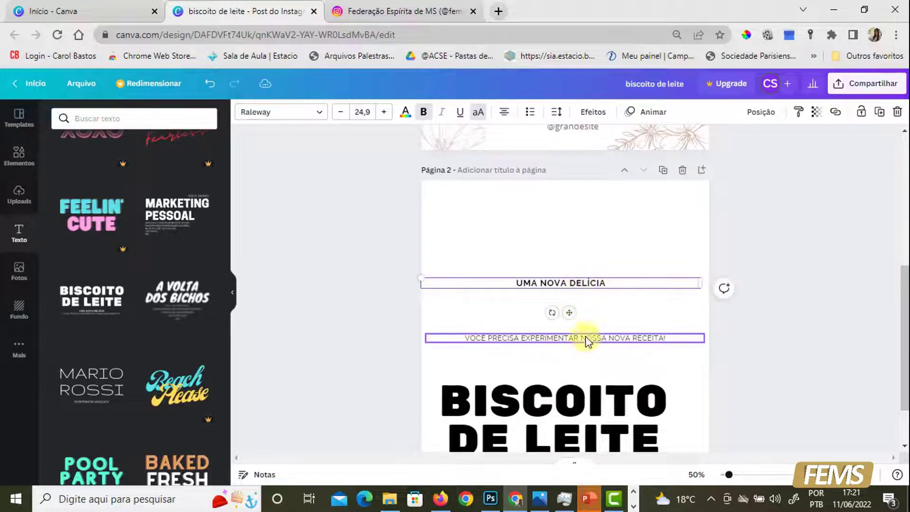
{"action": "left_click_drag", "start_coordinate": [585, 336], "coordinate": [584, 303]}
{"action": "left_click", "coordinate": [741, 397]}
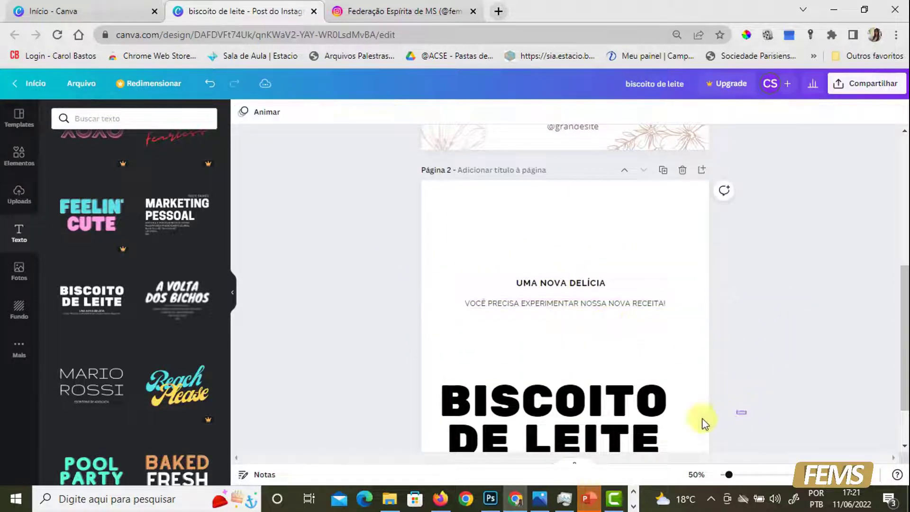
- Delete all three text pieces, re-add the template, and delete its BISCOITO DE LEITE heading
{"action": "left_click_drag", "start_coordinate": [681, 410], "coordinate": [545, 282]}
{"action": "key", "text": "Delete"}
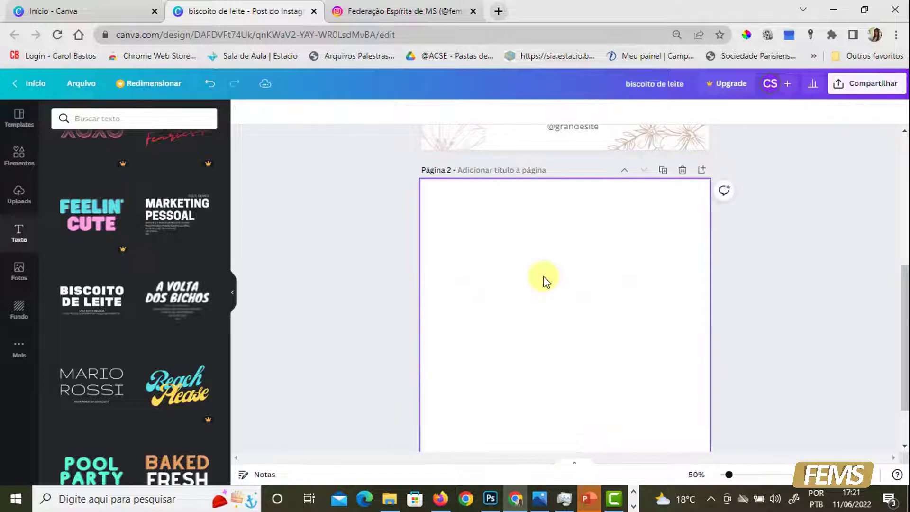
{"action": "left_click", "coordinate": [92, 296]}
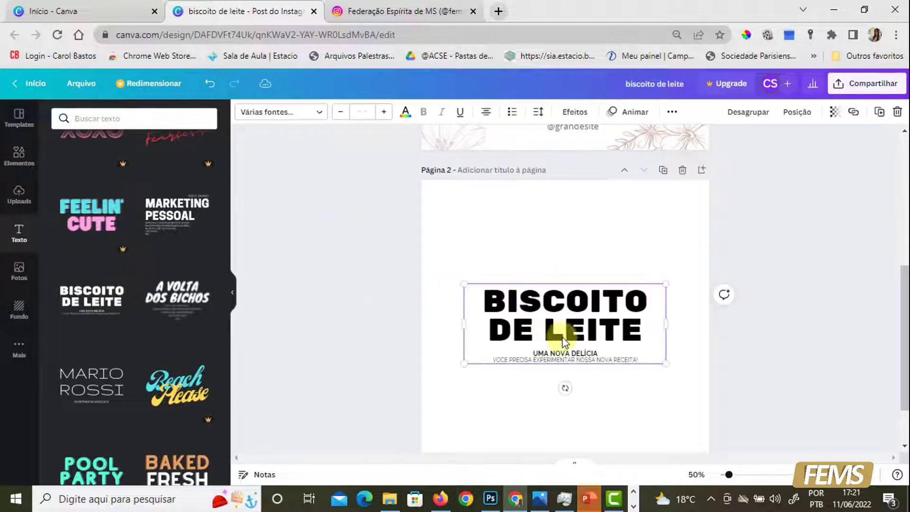
{"action": "left_click_drag", "start_coordinate": [563, 340], "coordinate": [559, 266]}
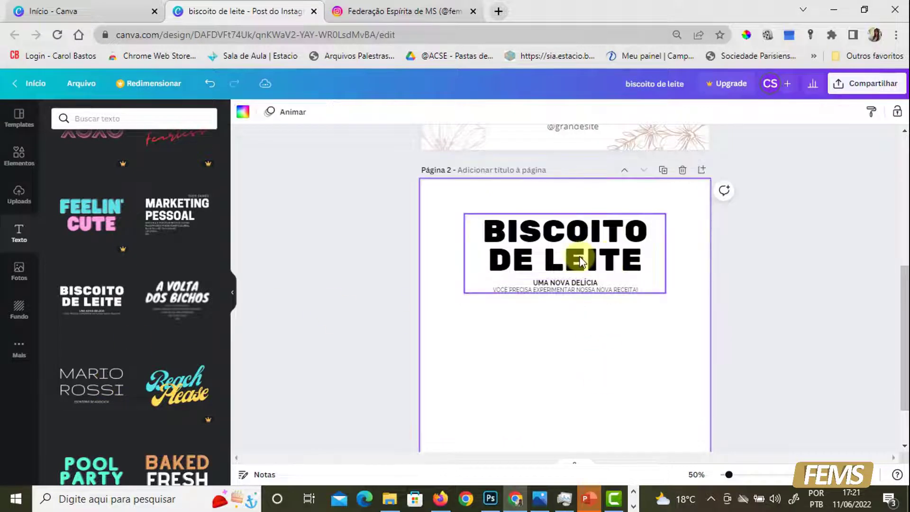
{"action": "key", "text": "Delete"}
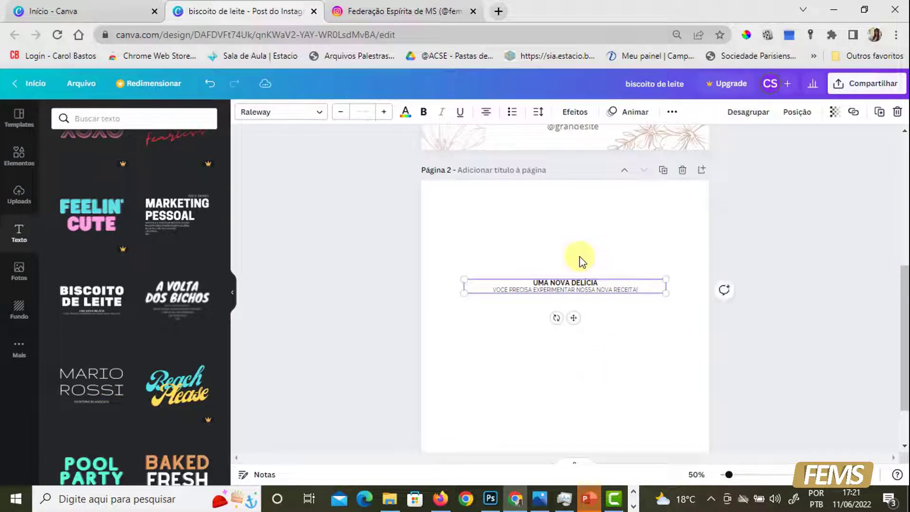
- Search the Fotos library for 'flor' photos
{"action": "left_click", "coordinate": [19, 271]}
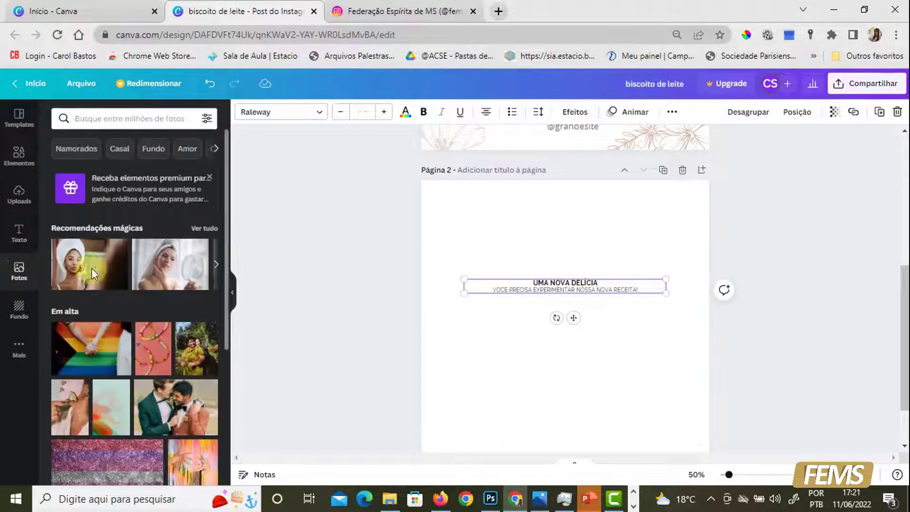
{"action": "scroll", "coordinate": [117, 276], "scroll_direction": "down", "scroll_amount": 10}
{"action": "scroll", "coordinate": [117, 276], "scroll_direction": "down", "scroll_amount": 8}
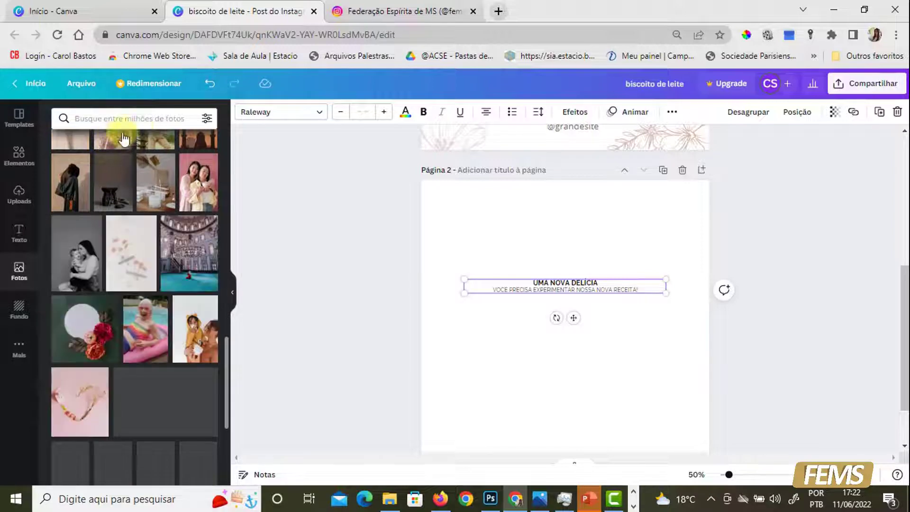
{"action": "left_click", "coordinate": [140, 118]}
{"action": "type", "text": "flores"}
{"action": "key", "text": "Return"}
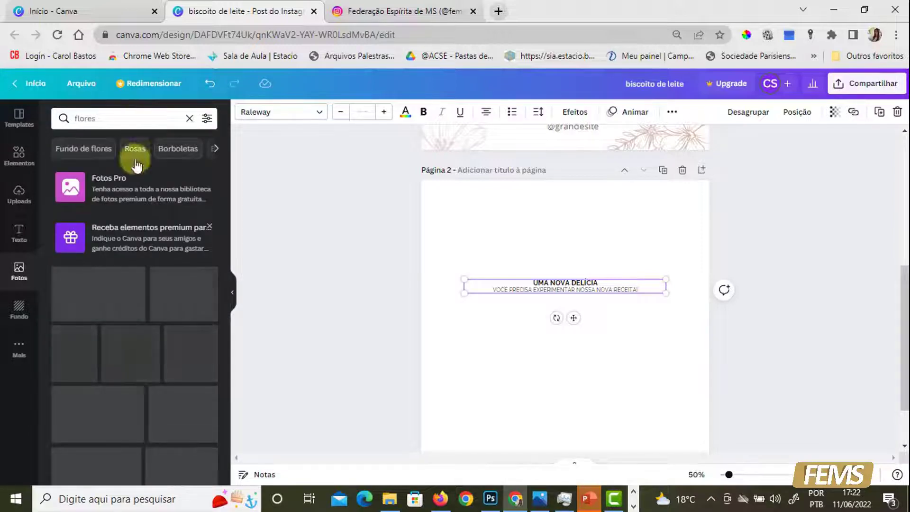
- Delete the remaining tagline text and drag the sunset flower photo onto page 2
{"action": "scroll", "coordinate": [150, 323], "scroll_direction": "down", "scroll_amount": 1}
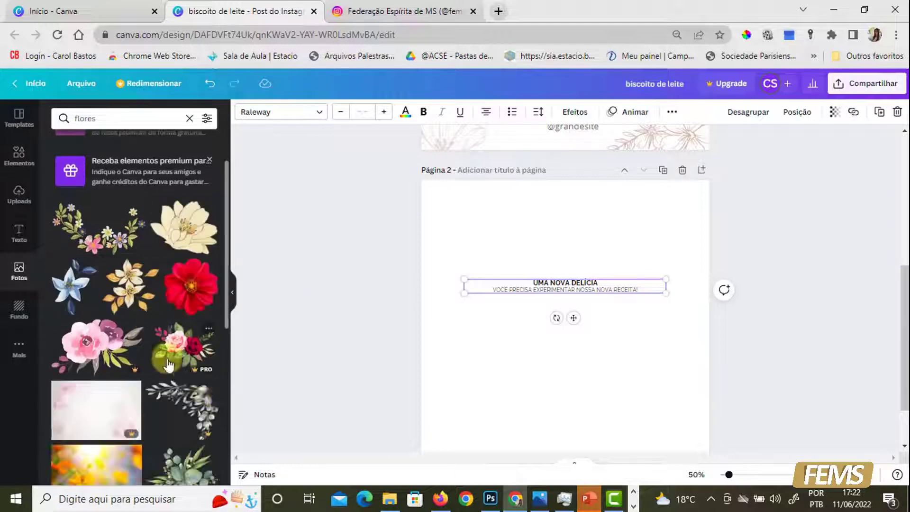
{"action": "scroll", "coordinate": [166, 252], "scroll_direction": "down", "scroll_amount": 5}
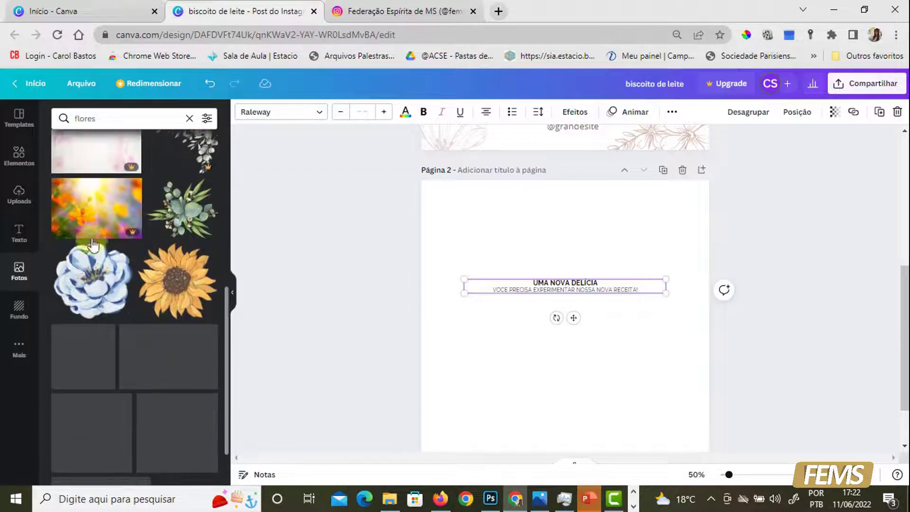
{"action": "scroll", "coordinate": [137, 322], "scroll_direction": "down", "scroll_amount": 1}
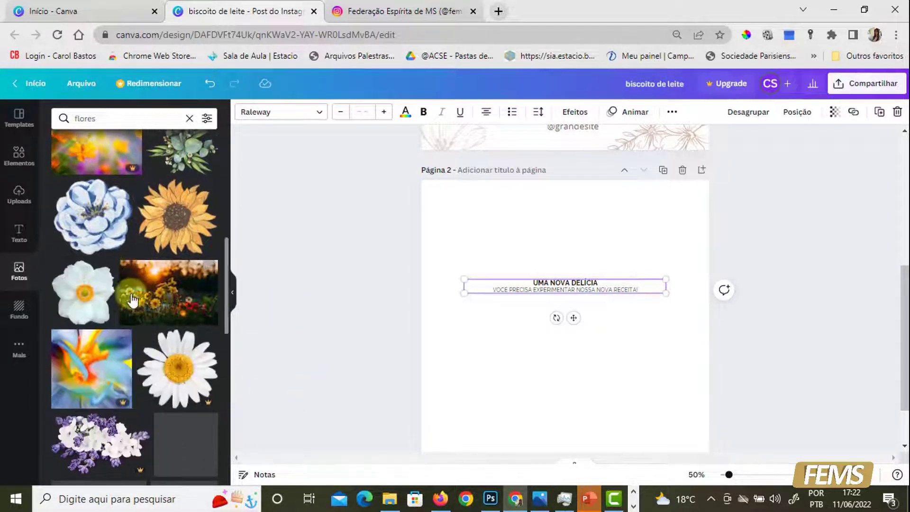
{"action": "left_click_drag", "start_coordinate": [408, 253], "coordinate": [666, 313]}
{"action": "key", "text": "Delete"}
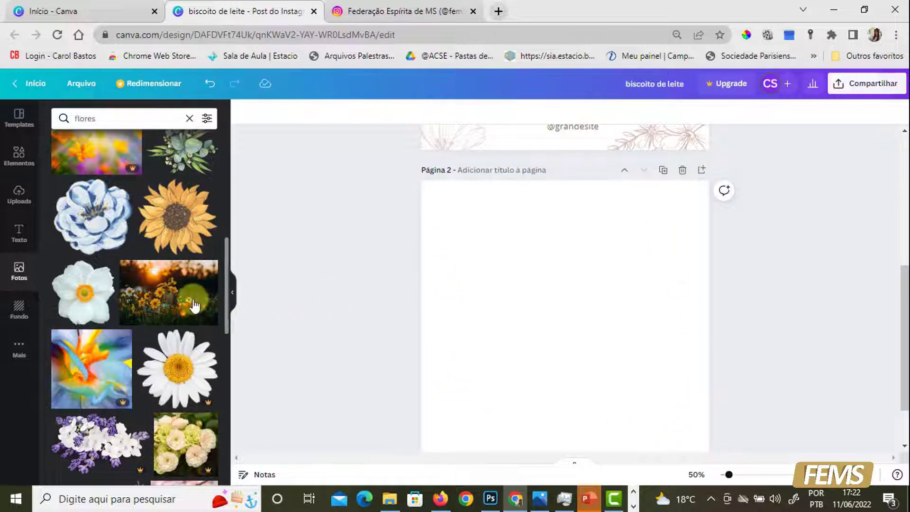
{"action": "left_click_drag", "start_coordinate": [174, 292], "coordinate": [421, 271]}
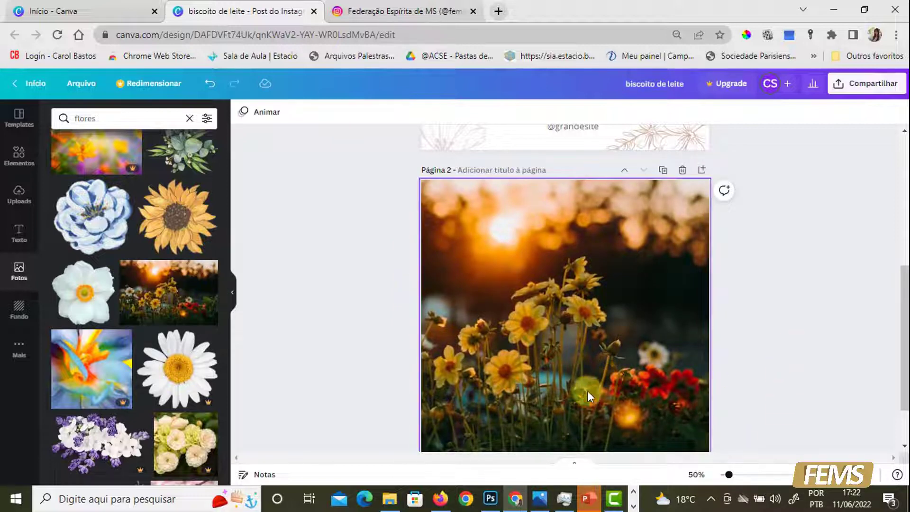
- Add the pink flower graphic and delete the sunset background photo
{"action": "scroll", "coordinate": [580, 396], "scroll_direction": "down", "scroll_amount": 2}
{"action": "scroll", "coordinate": [442, 359], "scroll_direction": "up", "scroll_amount": 2}
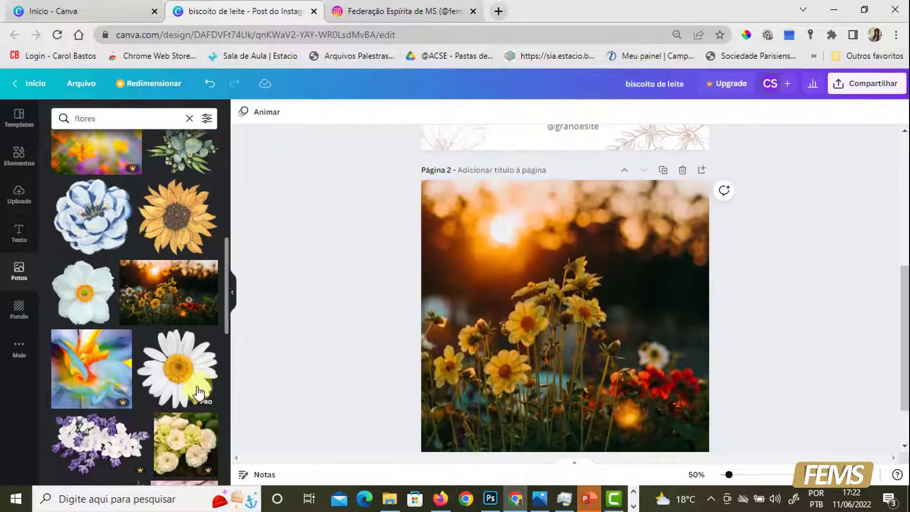
{"action": "scroll", "coordinate": [198, 393], "scroll_direction": "down", "scroll_amount": 4}
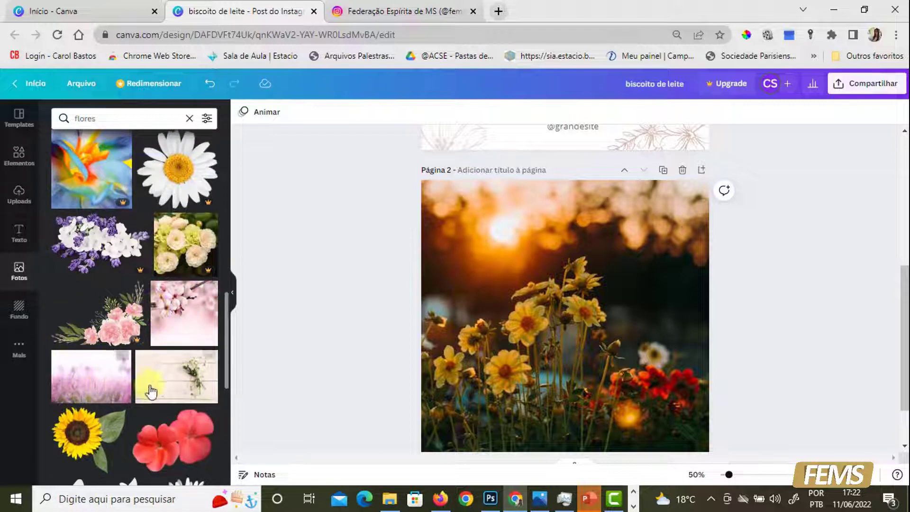
{"action": "scroll", "coordinate": [151, 393], "scroll_direction": "down", "scroll_amount": 3}
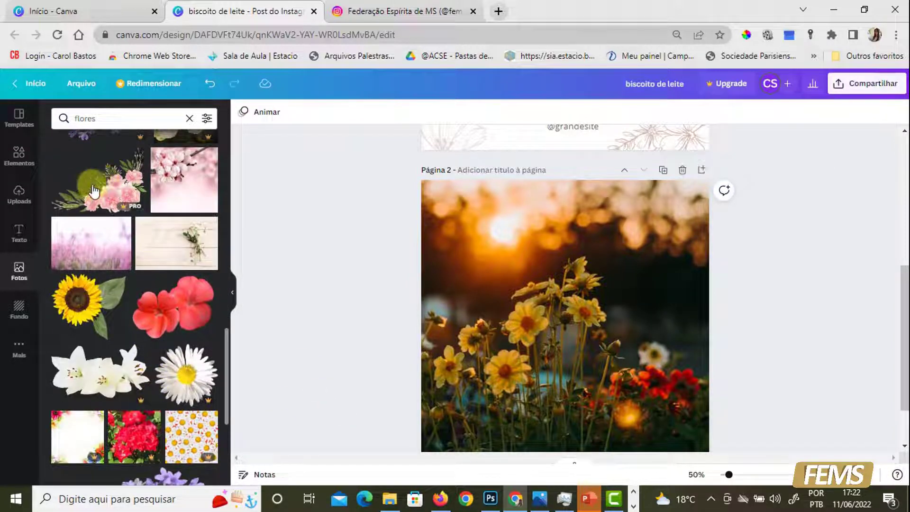
{"action": "left_click", "coordinate": [94, 190]}
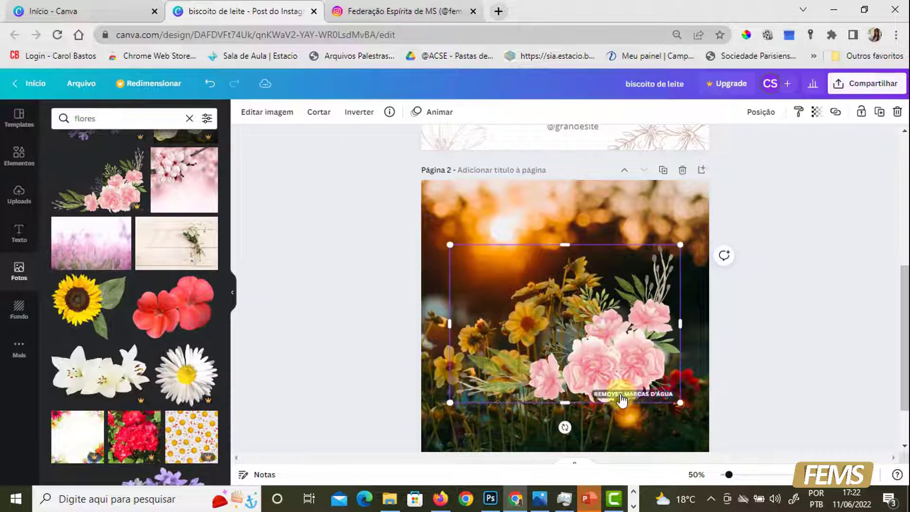
{"action": "left_click", "coordinate": [493, 222]}
{"action": "key", "text": "Delete"}
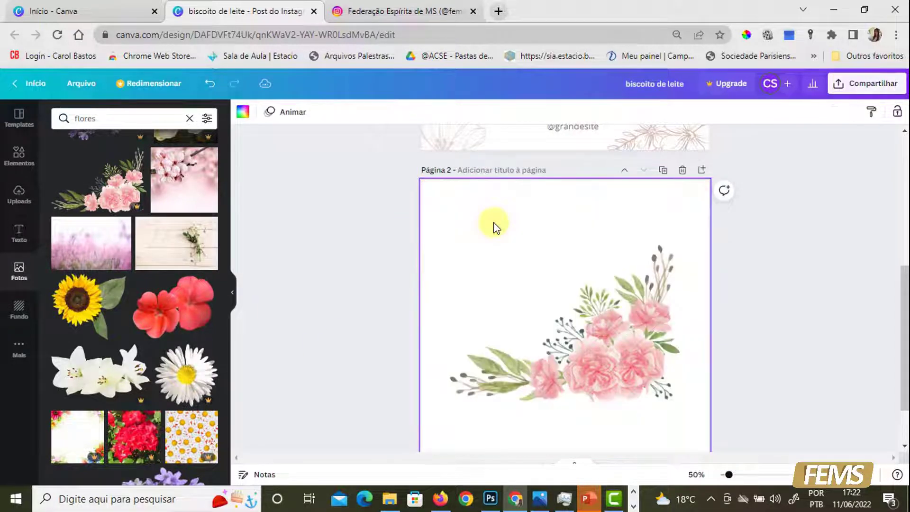
- Enlarge then delete the pink flower graphic, and add then delete the daisy pattern photo
{"action": "left_click", "coordinate": [641, 383]}
{"action": "left_click_drag", "start_coordinate": [451, 246], "coordinate": [333, 165]}
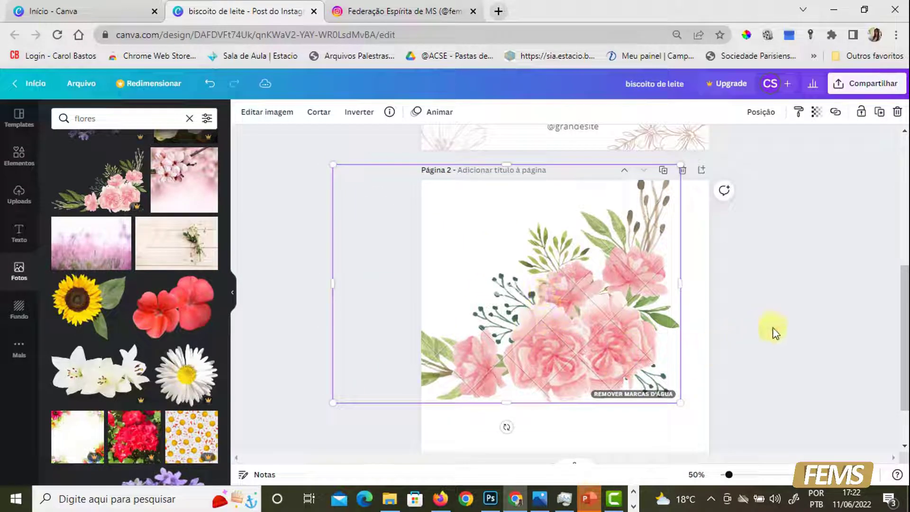
{"action": "key", "text": "Delete"}
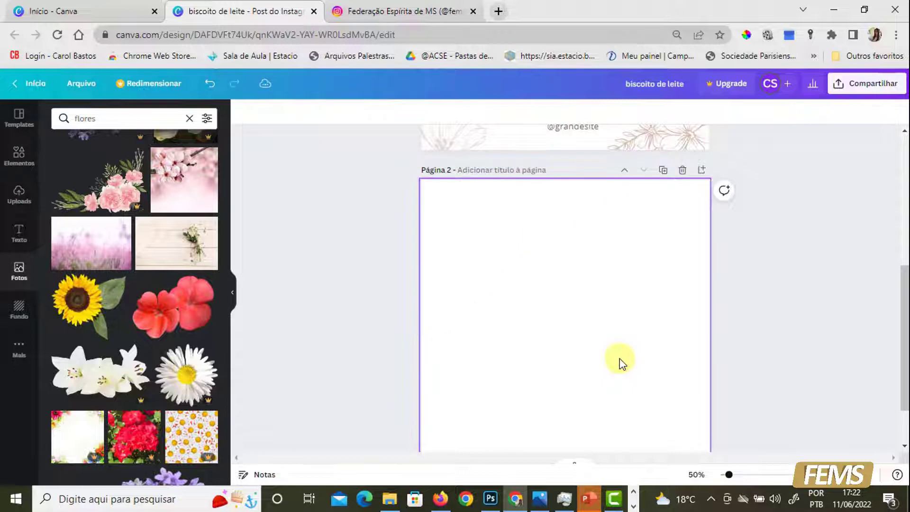
{"action": "scroll", "coordinate": [157, 338], "scroll_direction": "down", "scroll_amount": 4}
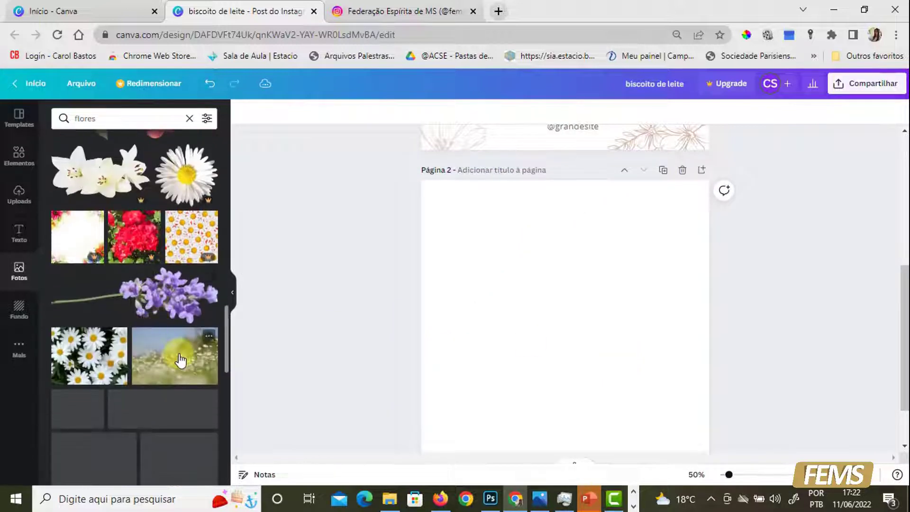
{"action": "left_click", "coordinate": [179, 234]}
{"action": "left_click", "coordinate": [643, 364]}
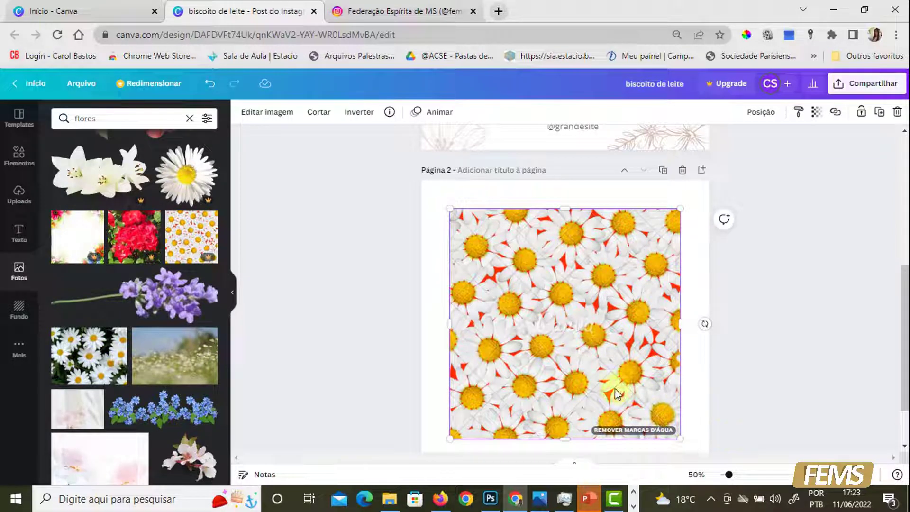
{"action": "key", "text": "Delete"}
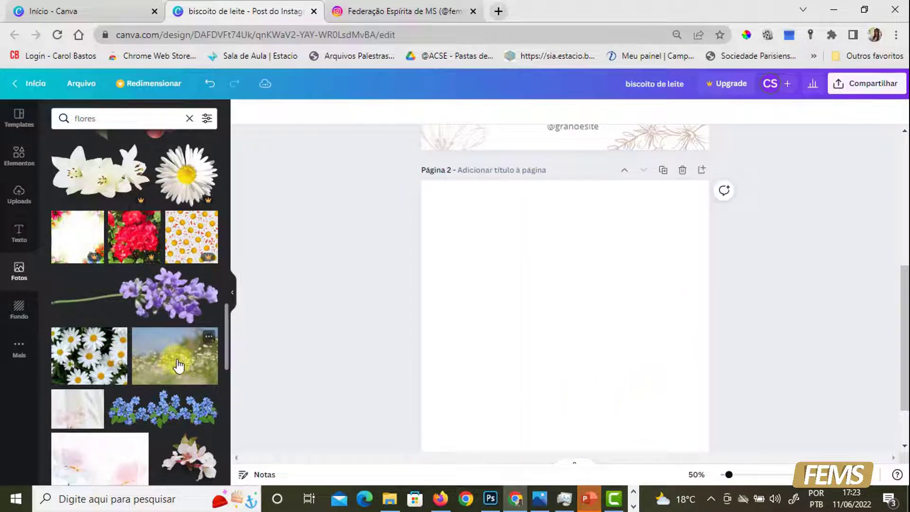
- Drag the blurred daisy field photo onto page 2 as its background
{"action": "left_click_drag", "start_coordinate": [191, 363], "coordinate": [422, 323]}
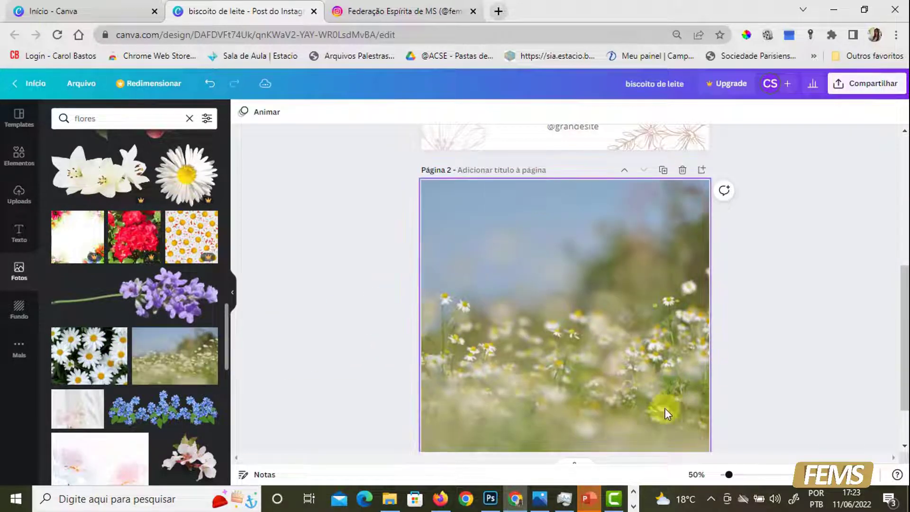
{"action": "left_click", "coordinate": [627, 379]}
{"action": "scroll", "coordinate": [142, 395], "scroll_direction": "down", "scroll_amount": 3}
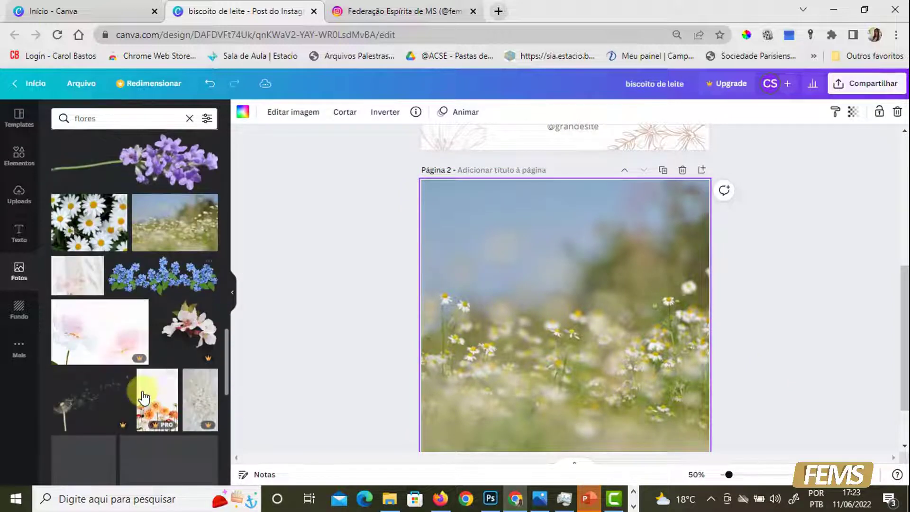
{"action": "scroll", "coordinate": [112, 436], "scroll_direction": "down", "scroll_amount": 4}
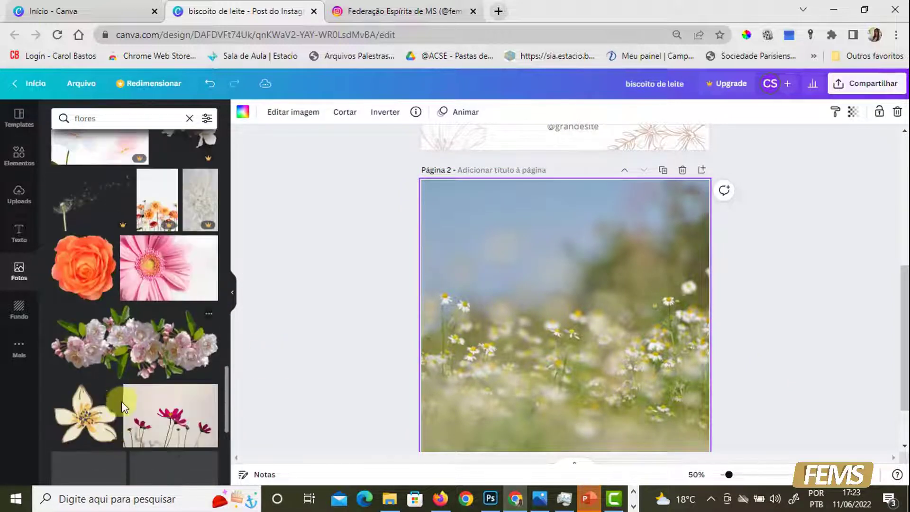
{"action": "scroll", "coordinate": [118, 402], "scroll_direction": "down", "scroll_amount": 3}
- Delete the daisy field photo and apply the blue cloud image from Fundo as background
{"action": "key", "text": "Delete"}
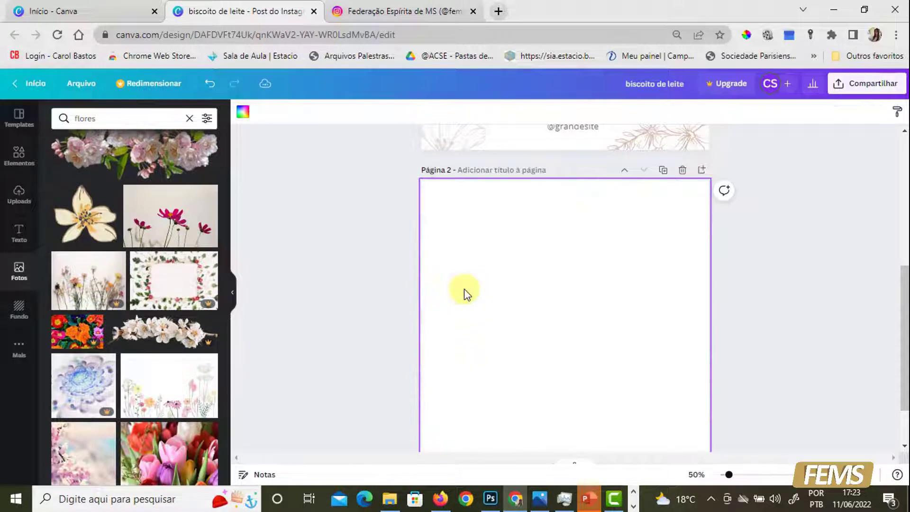
{"action": "left_click", "coordinate": [17, 313]}
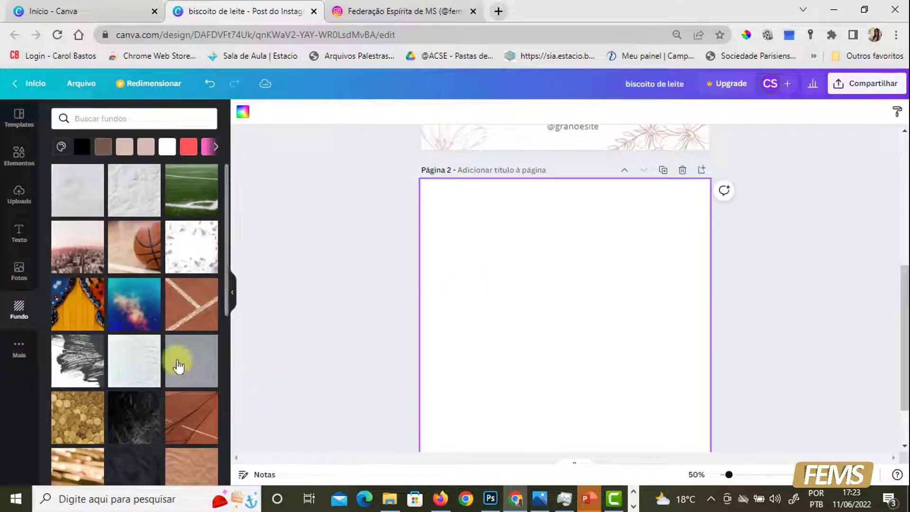
{"action": "left_click_drag", "start_coordinate": [134, 304], "coordinate": [109, 309]}
{"action": "left_click", "coordinate": [140, 307]}
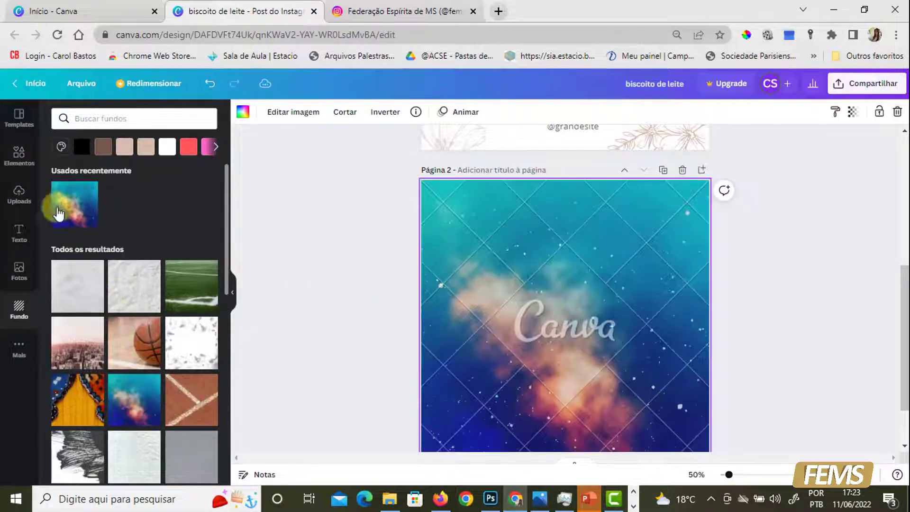
{"action": "scroll", "coordinate": [550, 332], "scroll_direction": "down", "scroll_amount": 1}
{"action": "scroll", "coordinate": [191, 284], "scroll_direction": "down", "scroll_amount": 2}
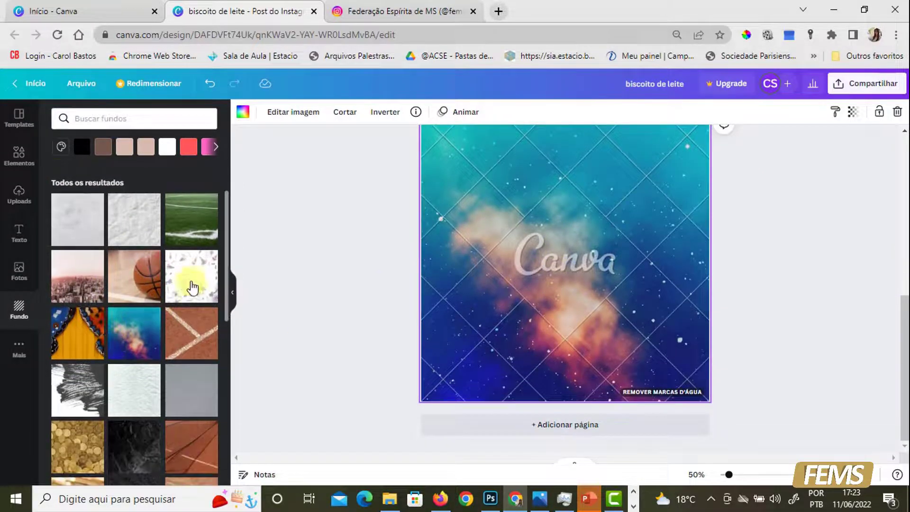
- Try the crumpled paper and then the blue gradient backgrounds on page 2
{"action": "left_click", "coordinate": [121, 229]}
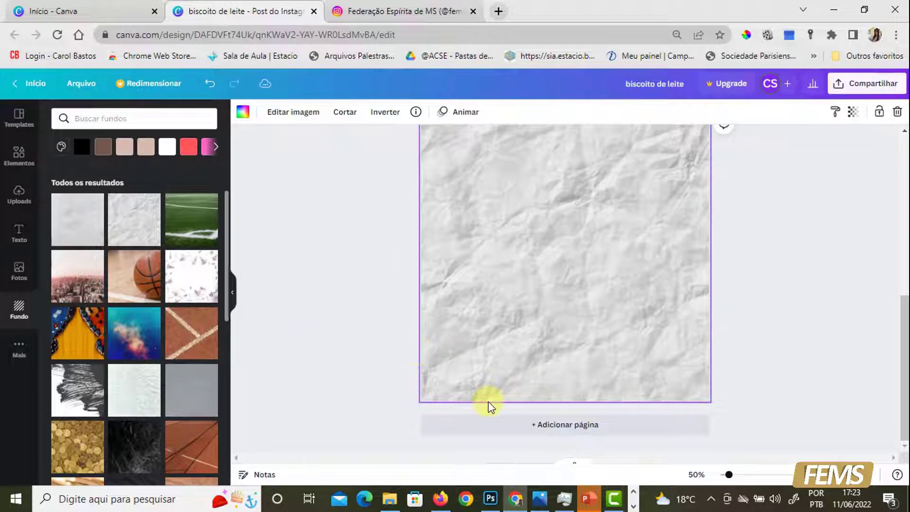
{"action": "scroll", "coordinate": [488, 406], "scroll_direction": "up", "scroll_amount": 3}
{"action": "scroll", "coordinate": [97, 341], "scroll_direction": "down", "scroll_amount": 4}
{"action": "scroll", "coordinate": [99, 365], "scroll_direction": "down", "scroll_amount": 3}
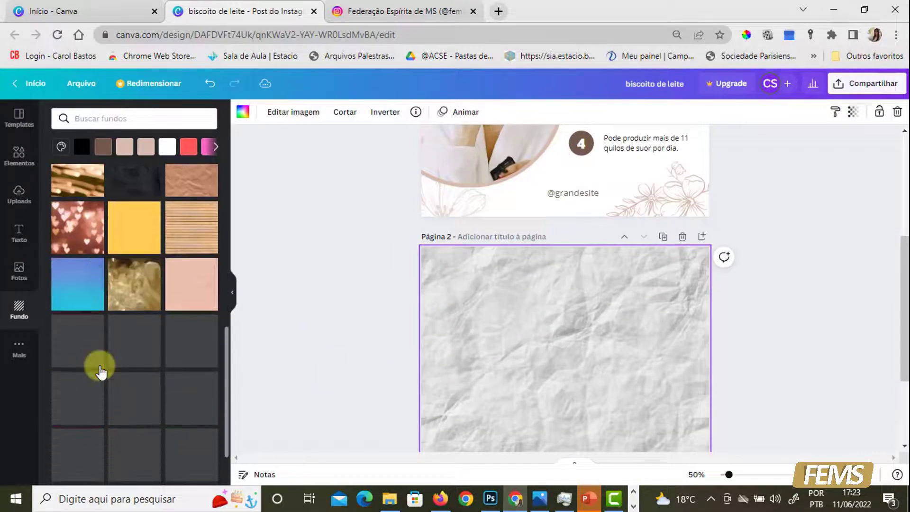
{"action": "left_click", "coordinate": [81, 281]}
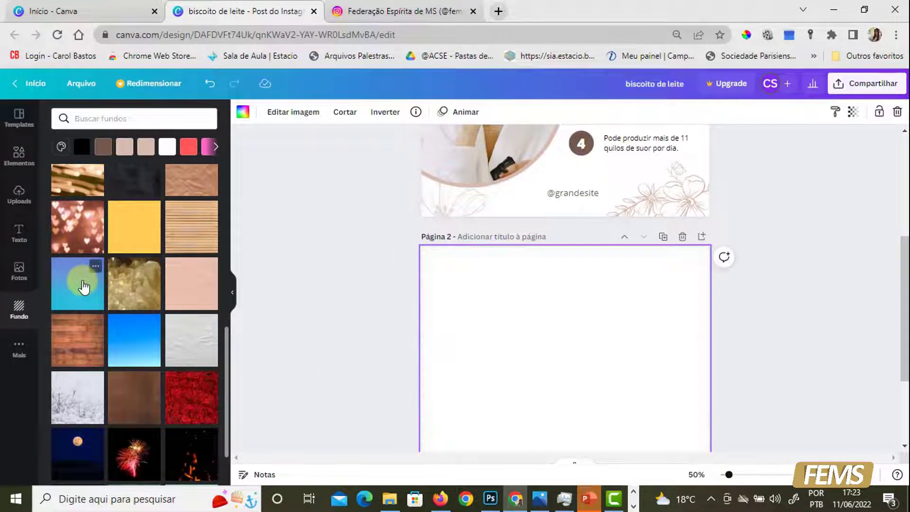
{"action": "left_click", "coordinate": [530, 349]}
- Apply the snowy branches image as page 2's background
{"action": "scroll", "coordinate": [525, 355], "scroll_direction": "down", "scroll_amount": 1}
{"action": "scroll", "coordinate": [357, 334], "scroll_direction": "down", "scroll_amount": 1}
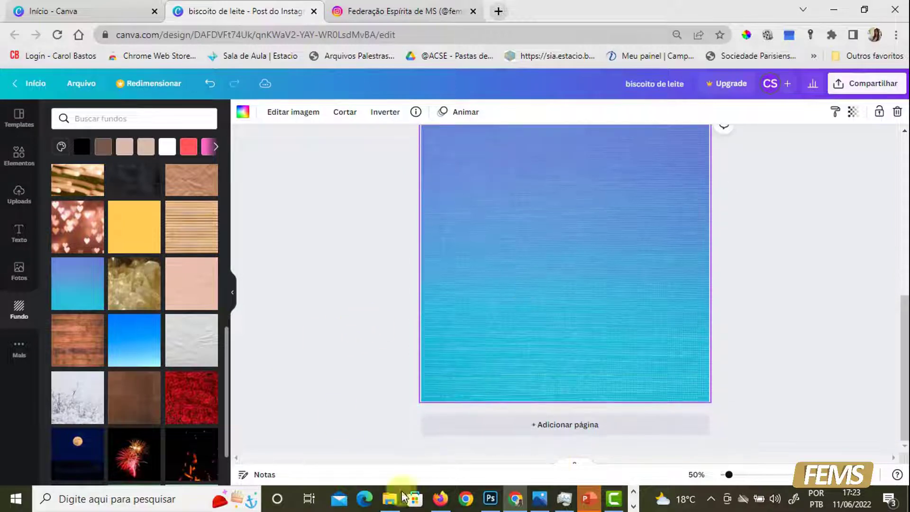
{"action": "left_click", "coordinate": [64, 410]}
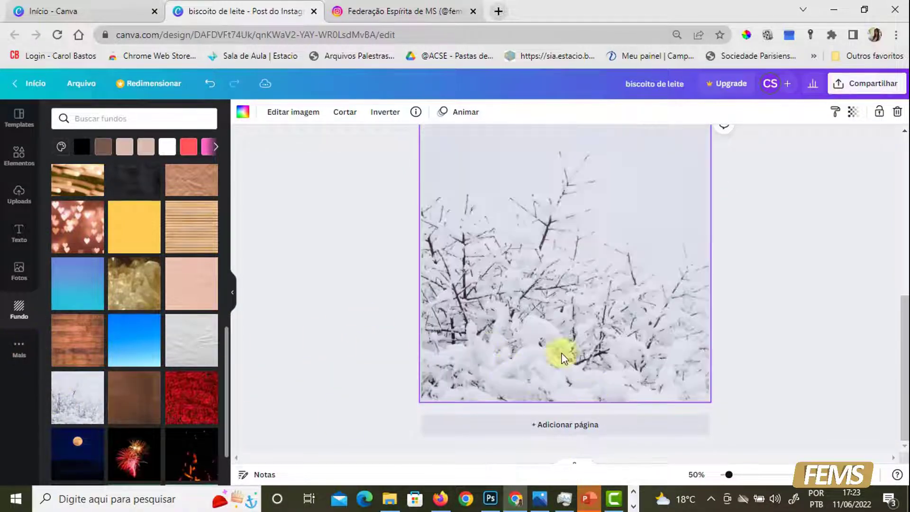
{"action": "left_click", "coordinate": [656, 314]}
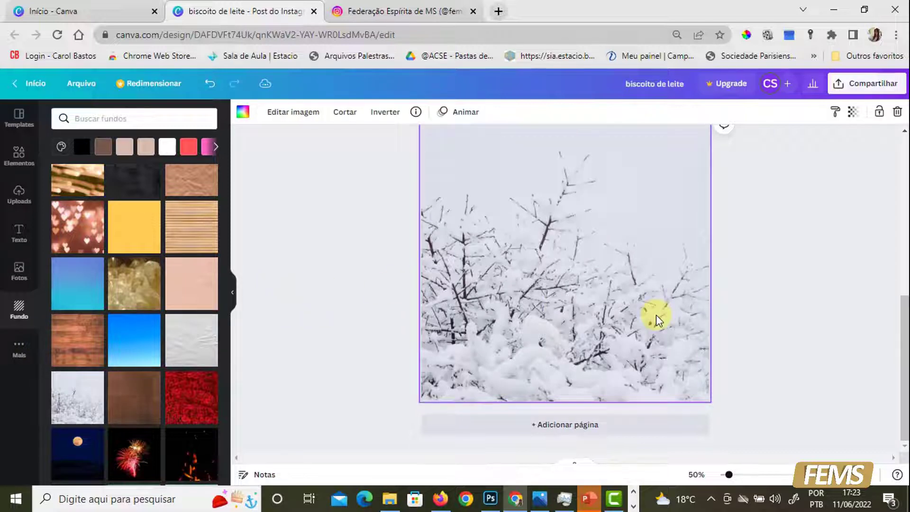
- Delete the snowy branches background from page 2
{"action": "key", "text": "Delete"}
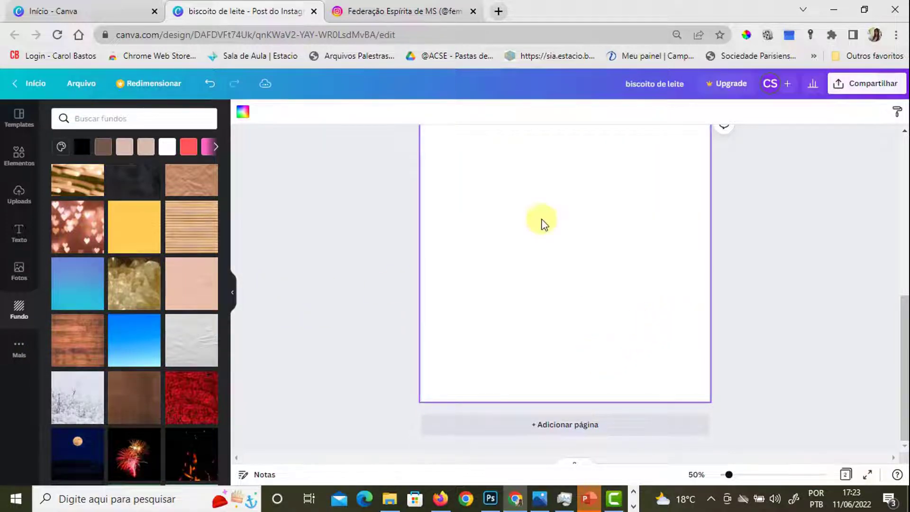